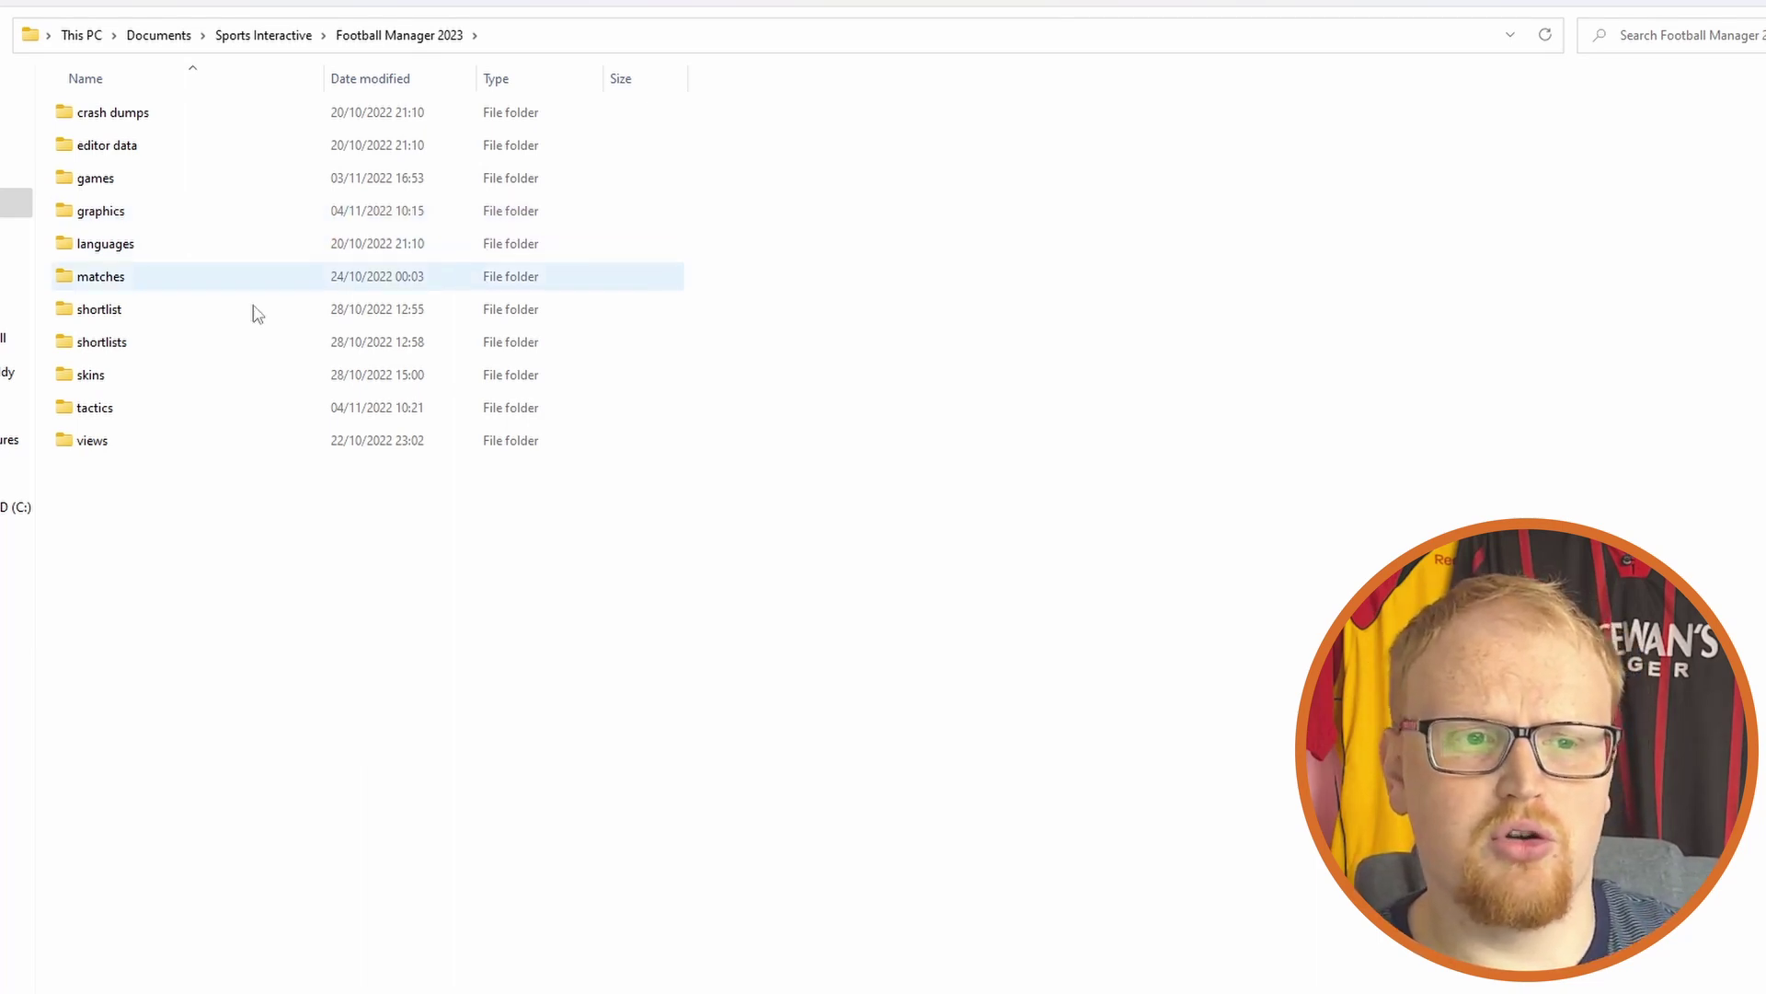
Select the editor data, graphics, skins and tactics folders together in the Football Manager 2023 folder
left_click(274, 149)
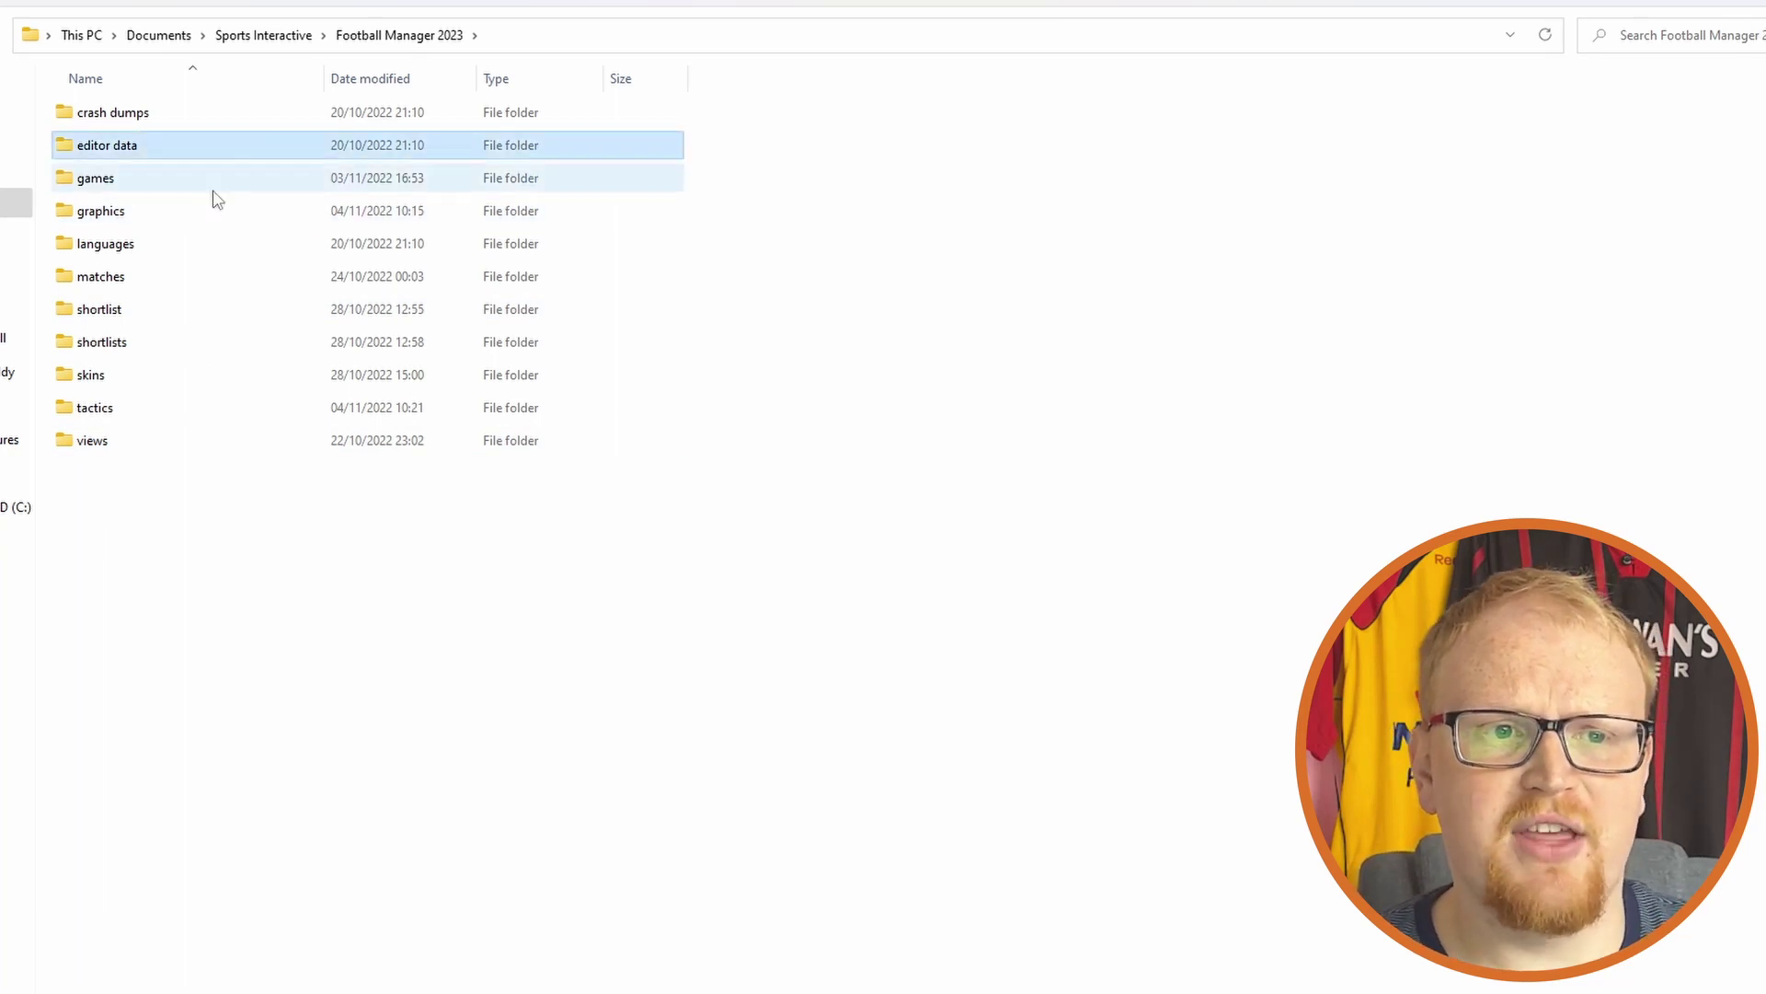
left_click(197, 211, "ctrl")
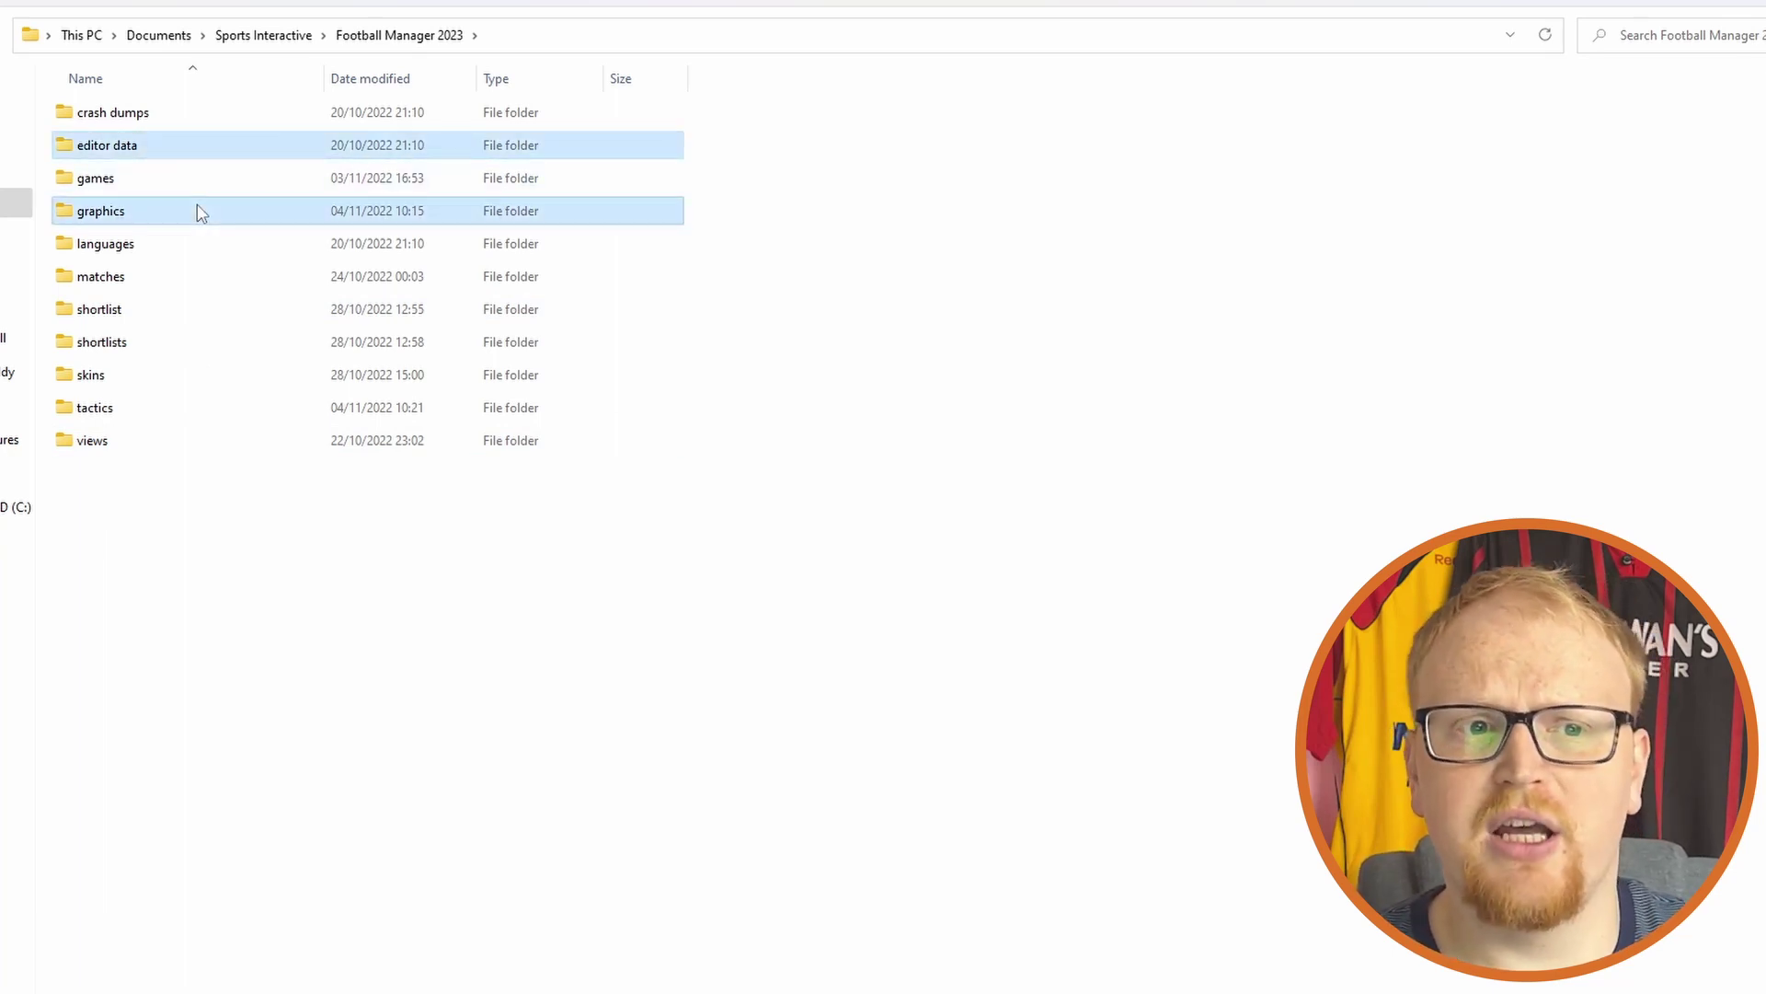
left_click(118, 377, "ctrl")
left_click(136, 414, "ctrl")
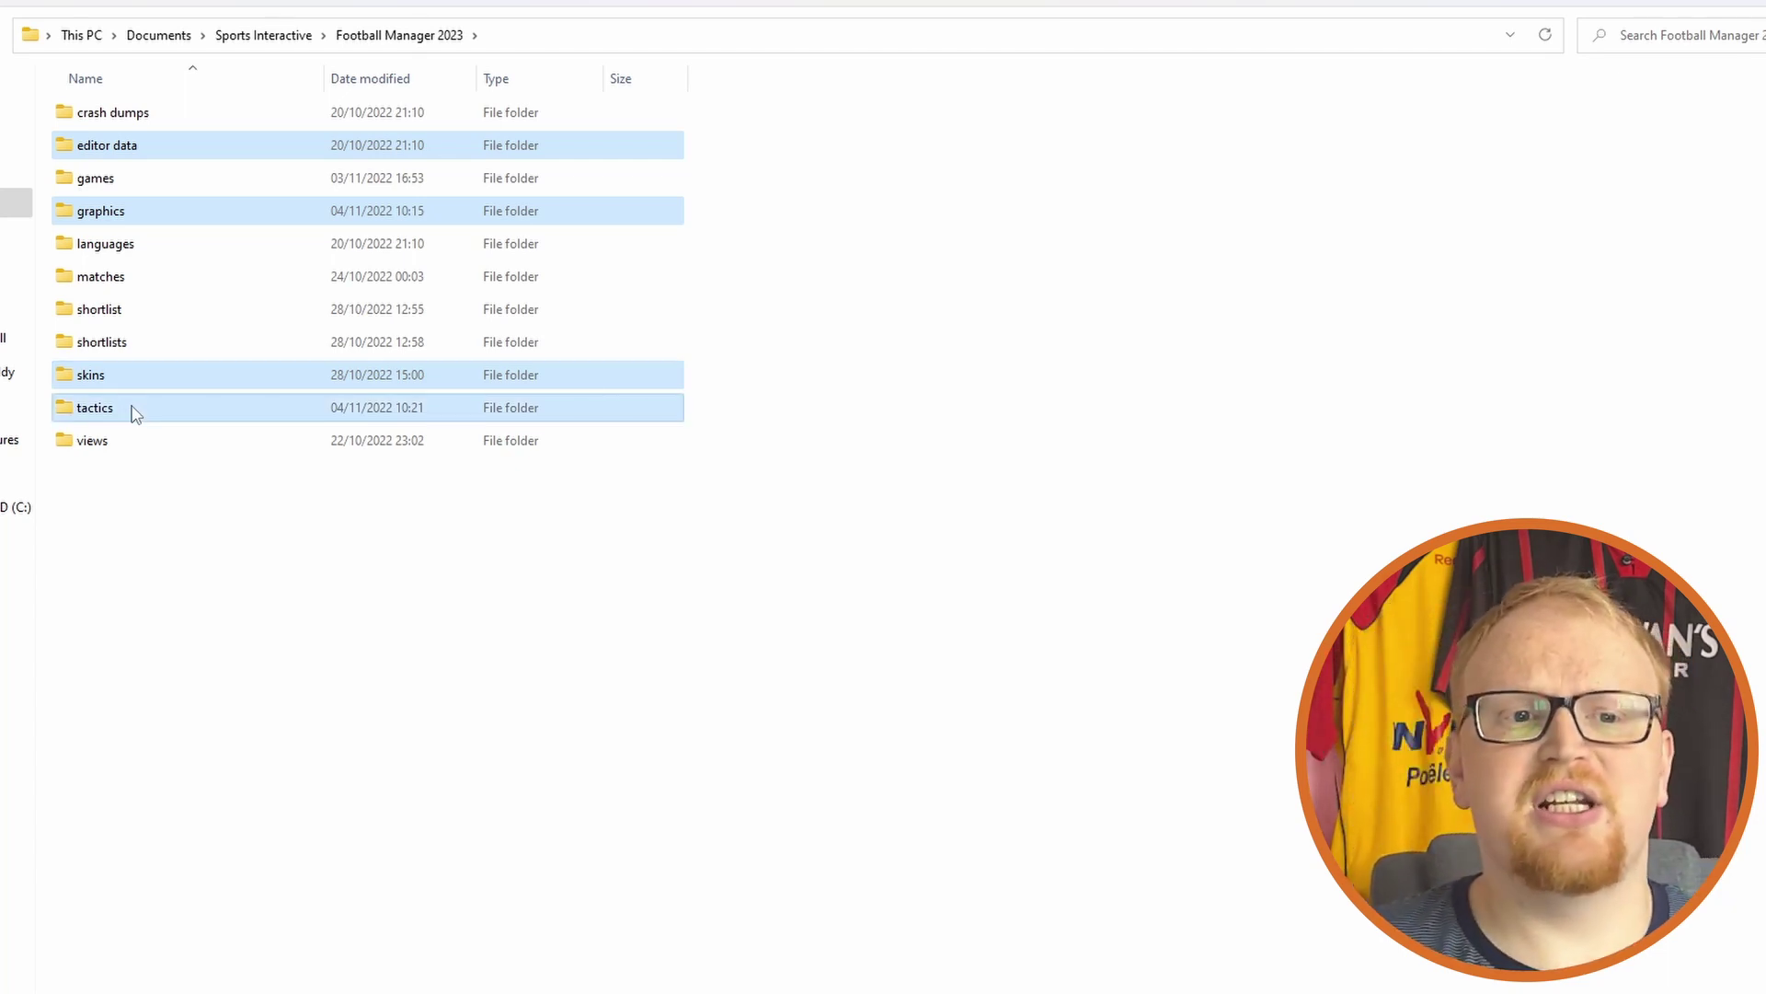
Open the graphics folder, look through the images and config file in its trophies subfolder, and return to graphics
left_click(241, 217)
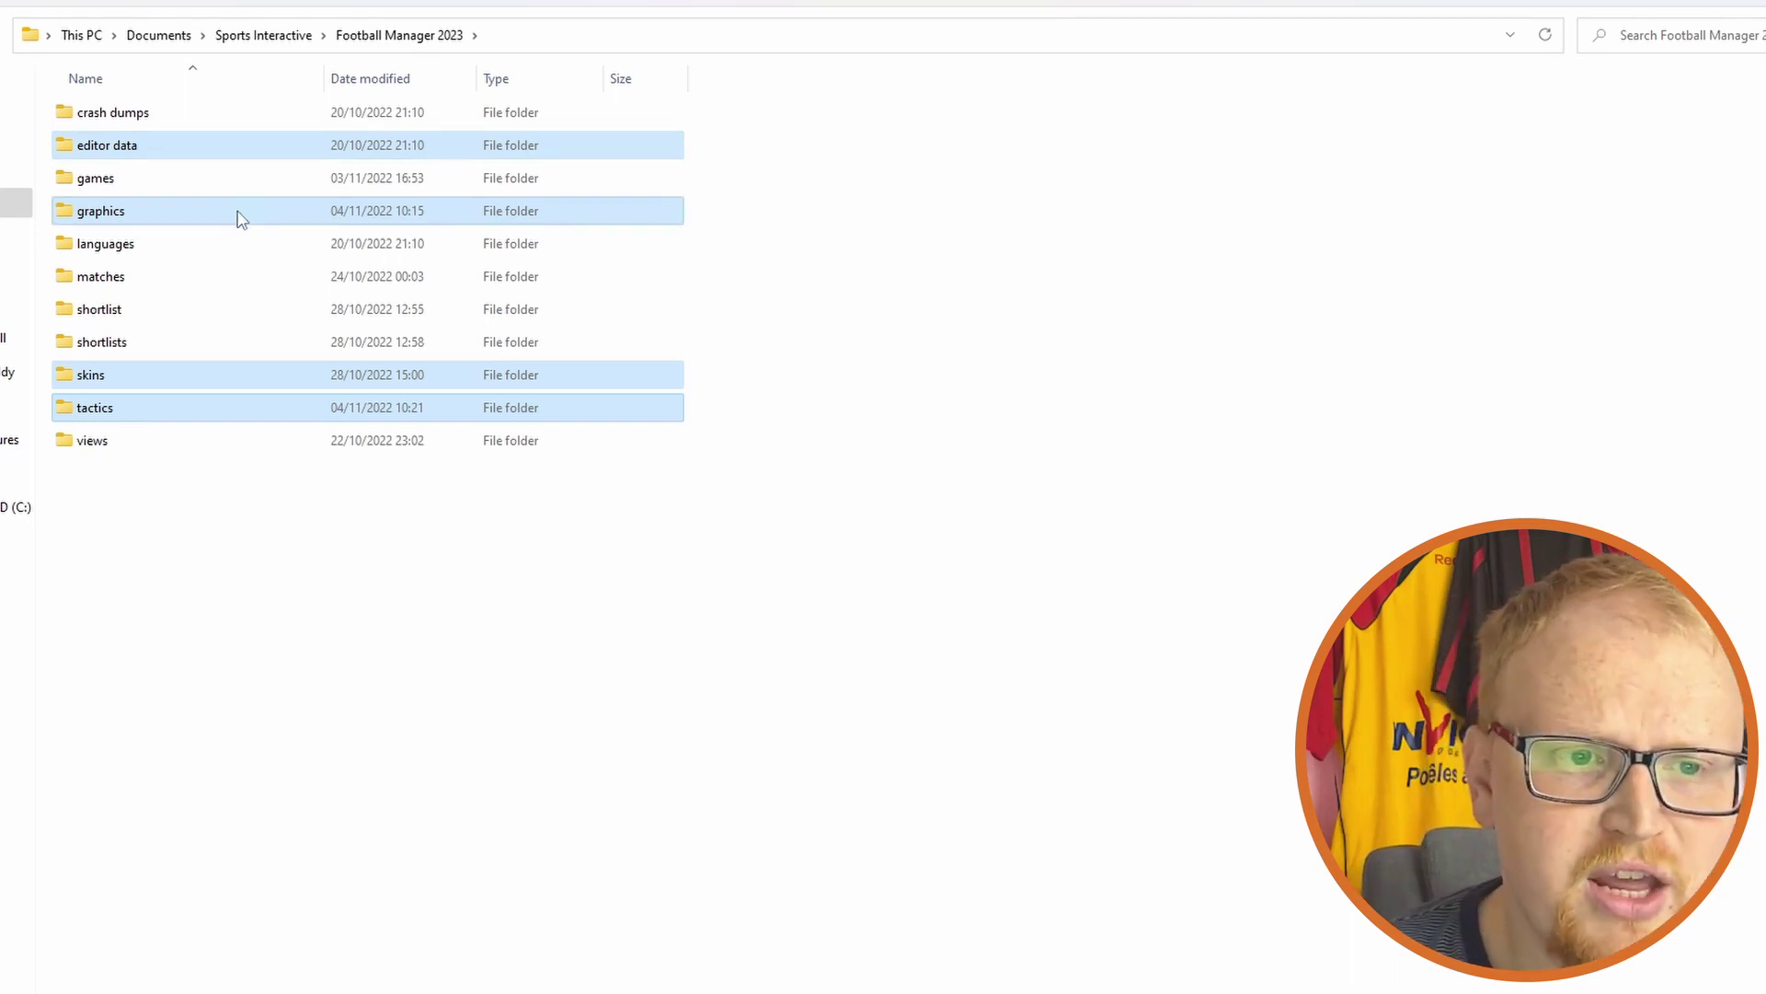
double_click(241, 217)
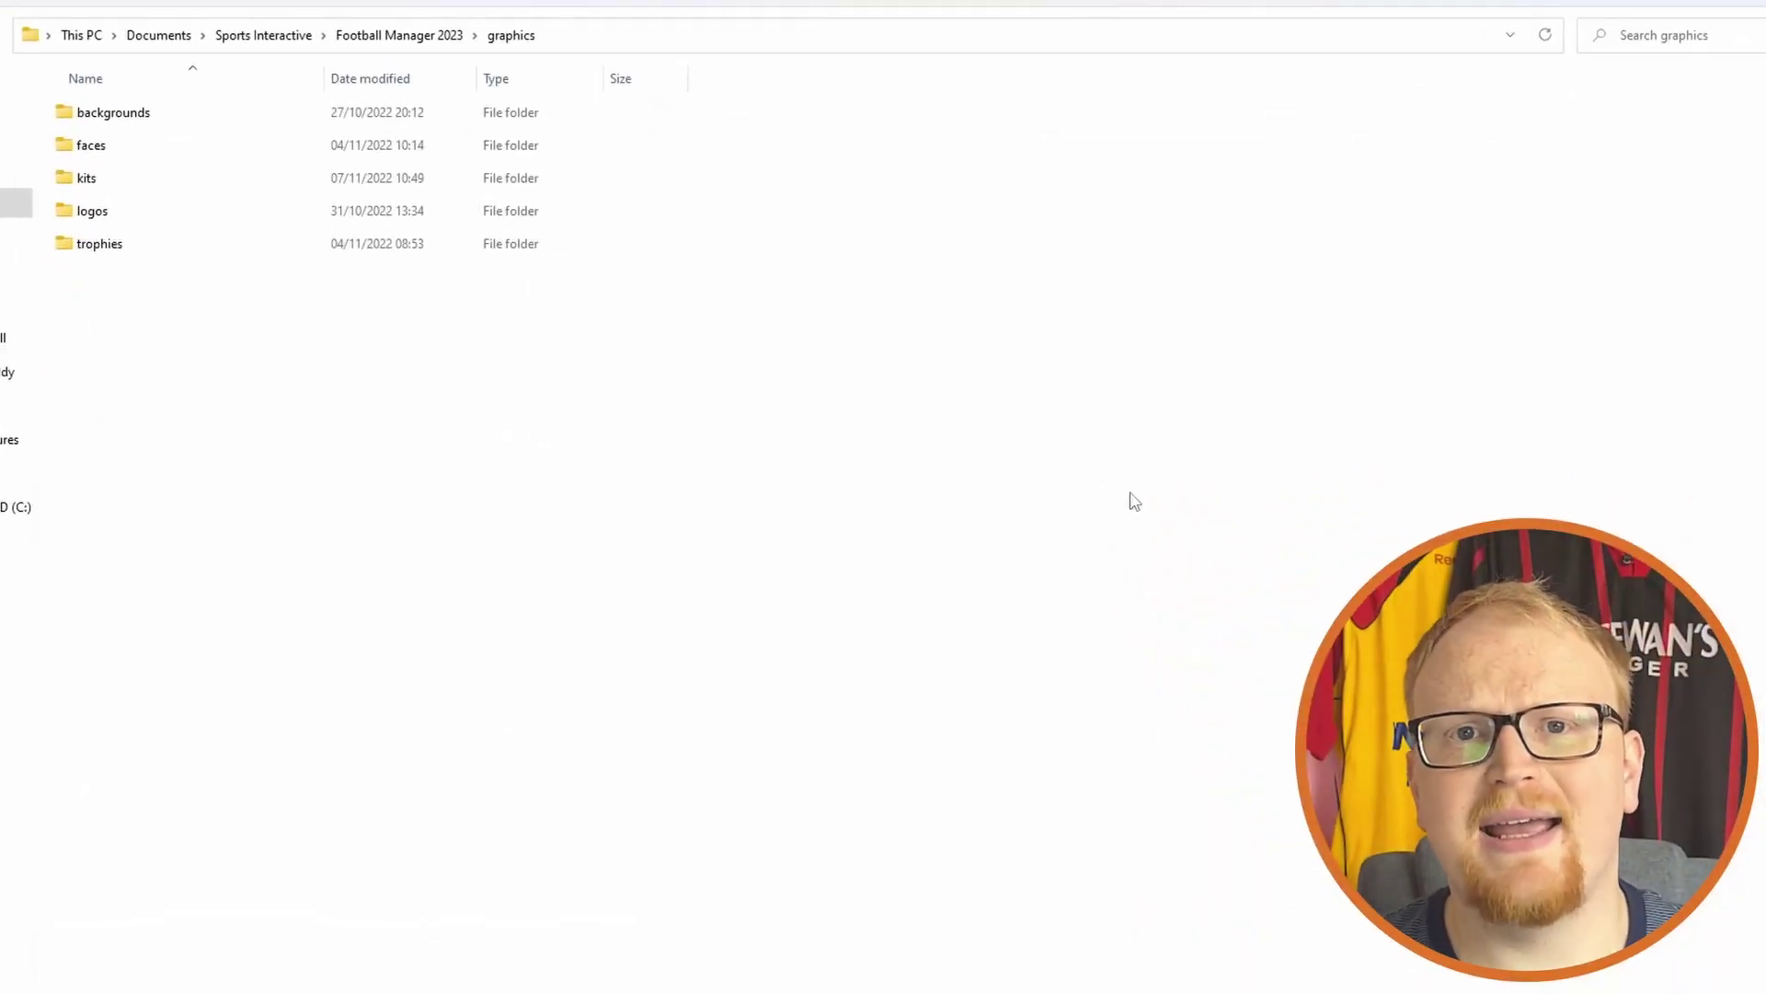
double_click(420, 253)
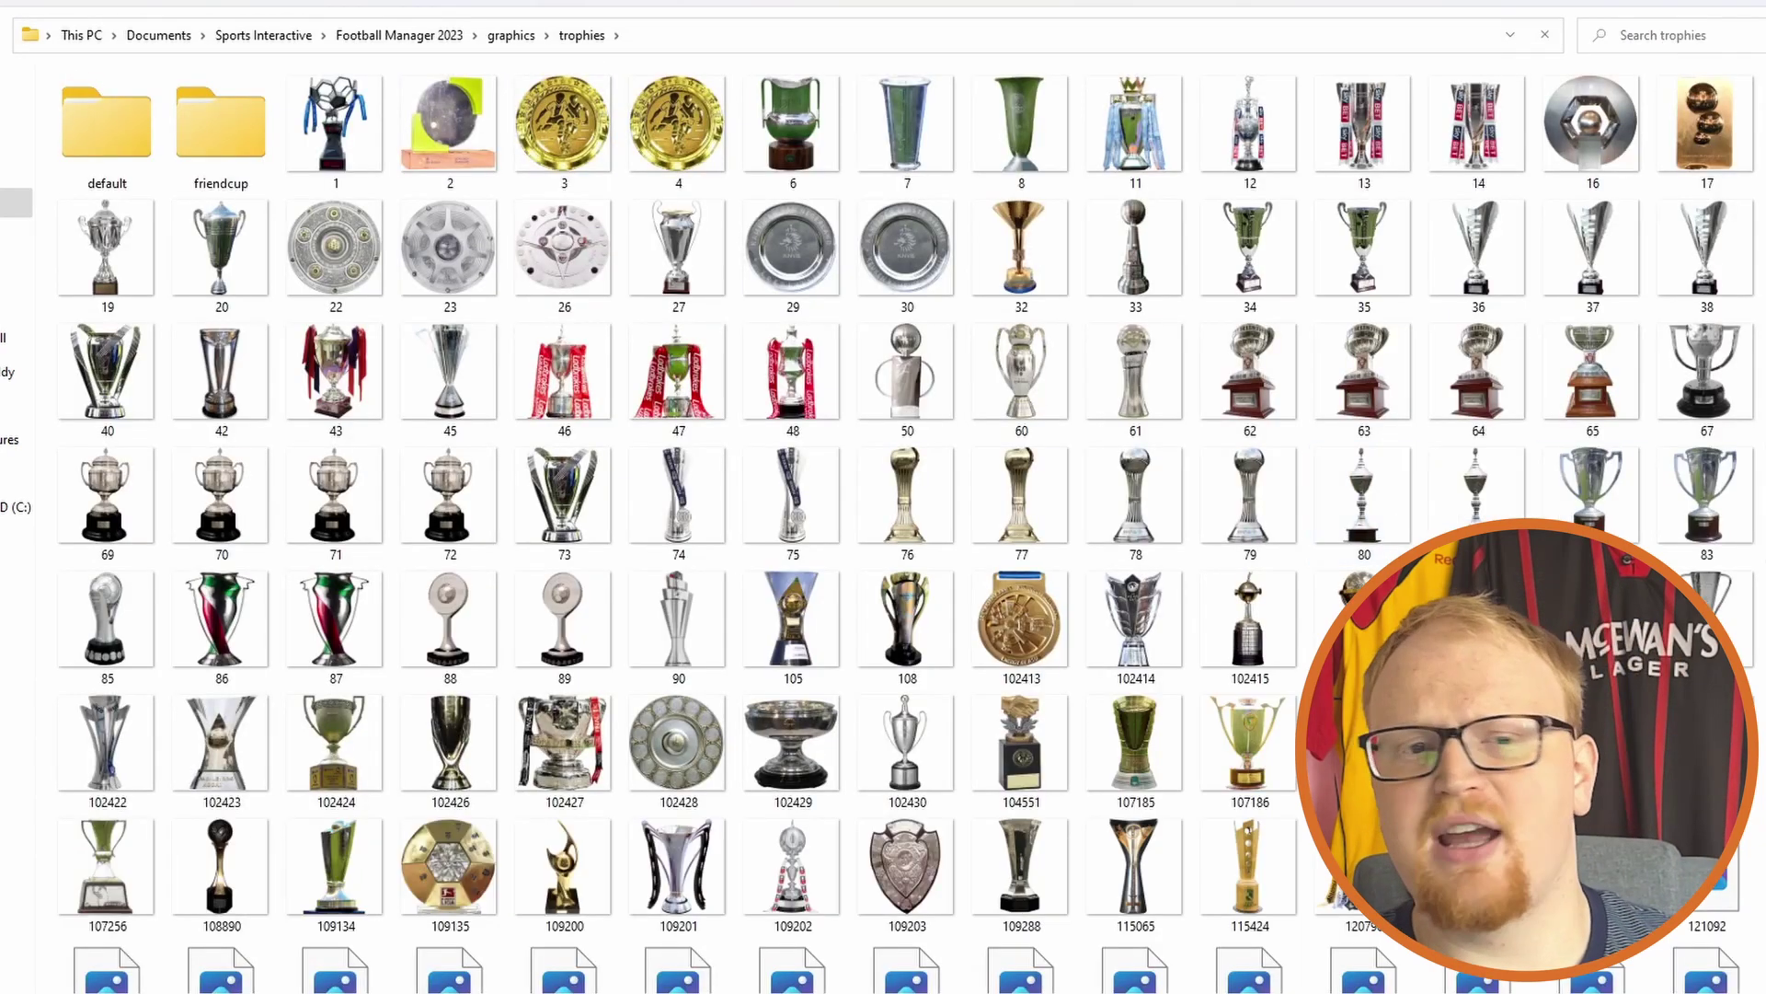
scroll(912, 527, "down", 20)
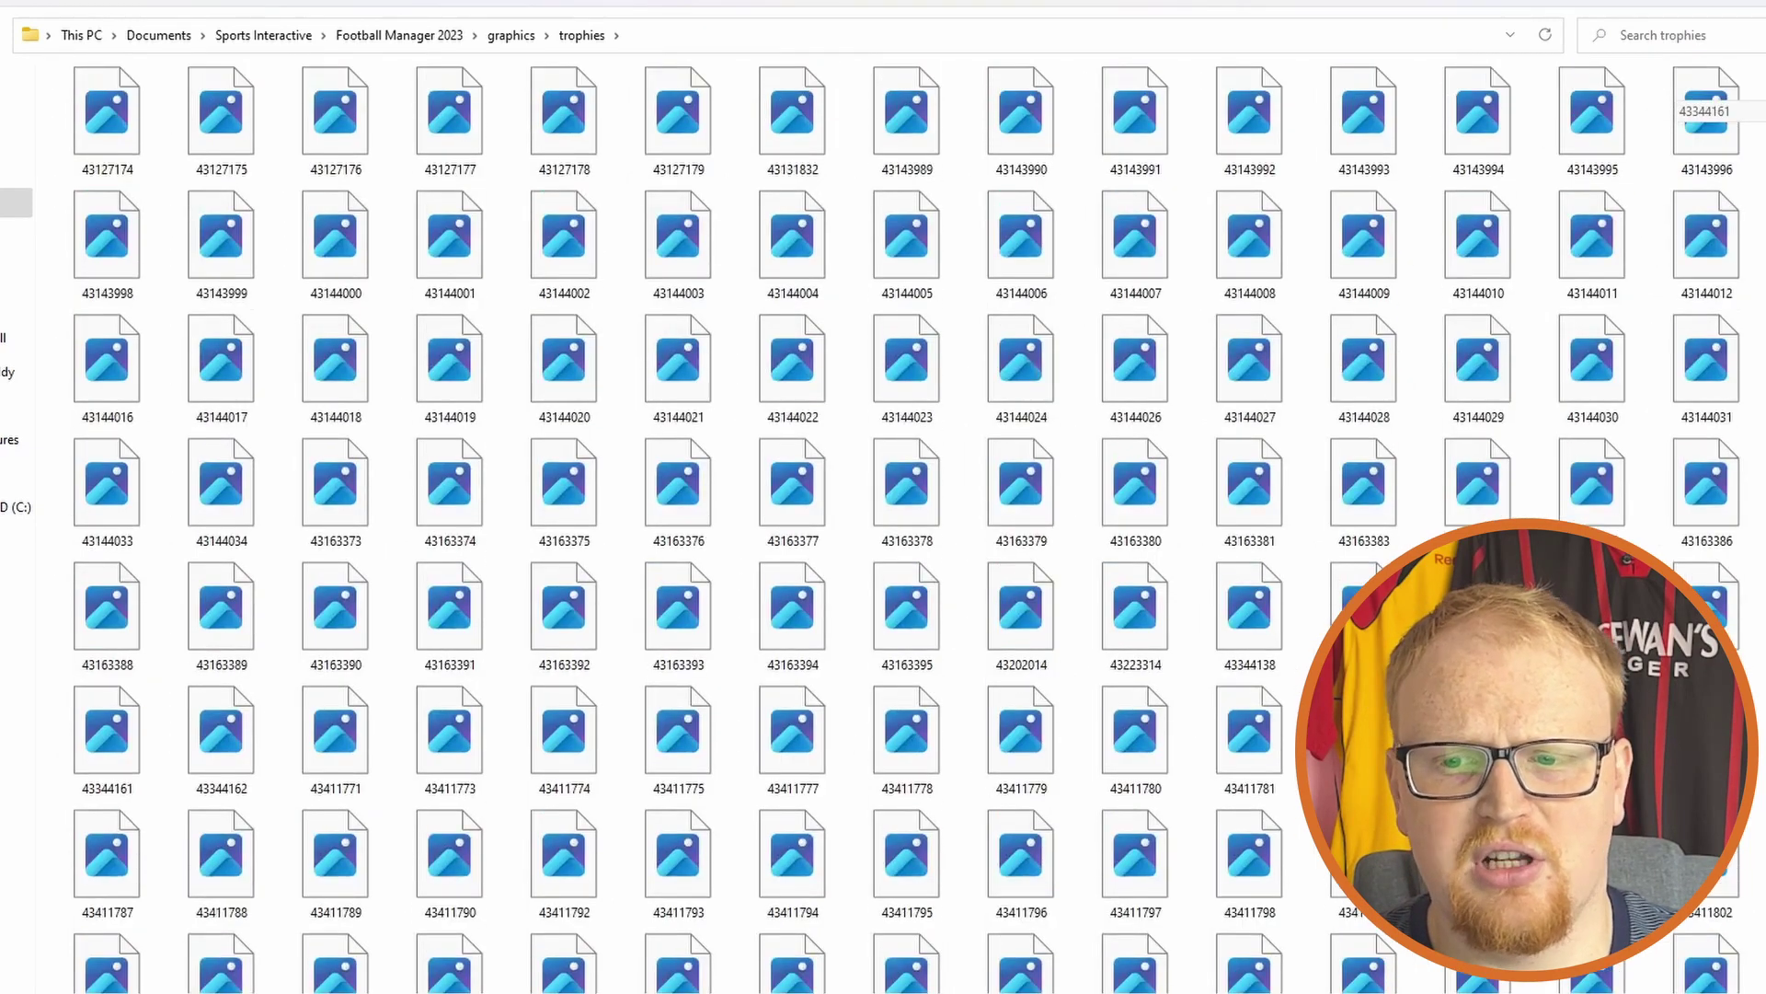
scroll(906, 529, "down", 15)
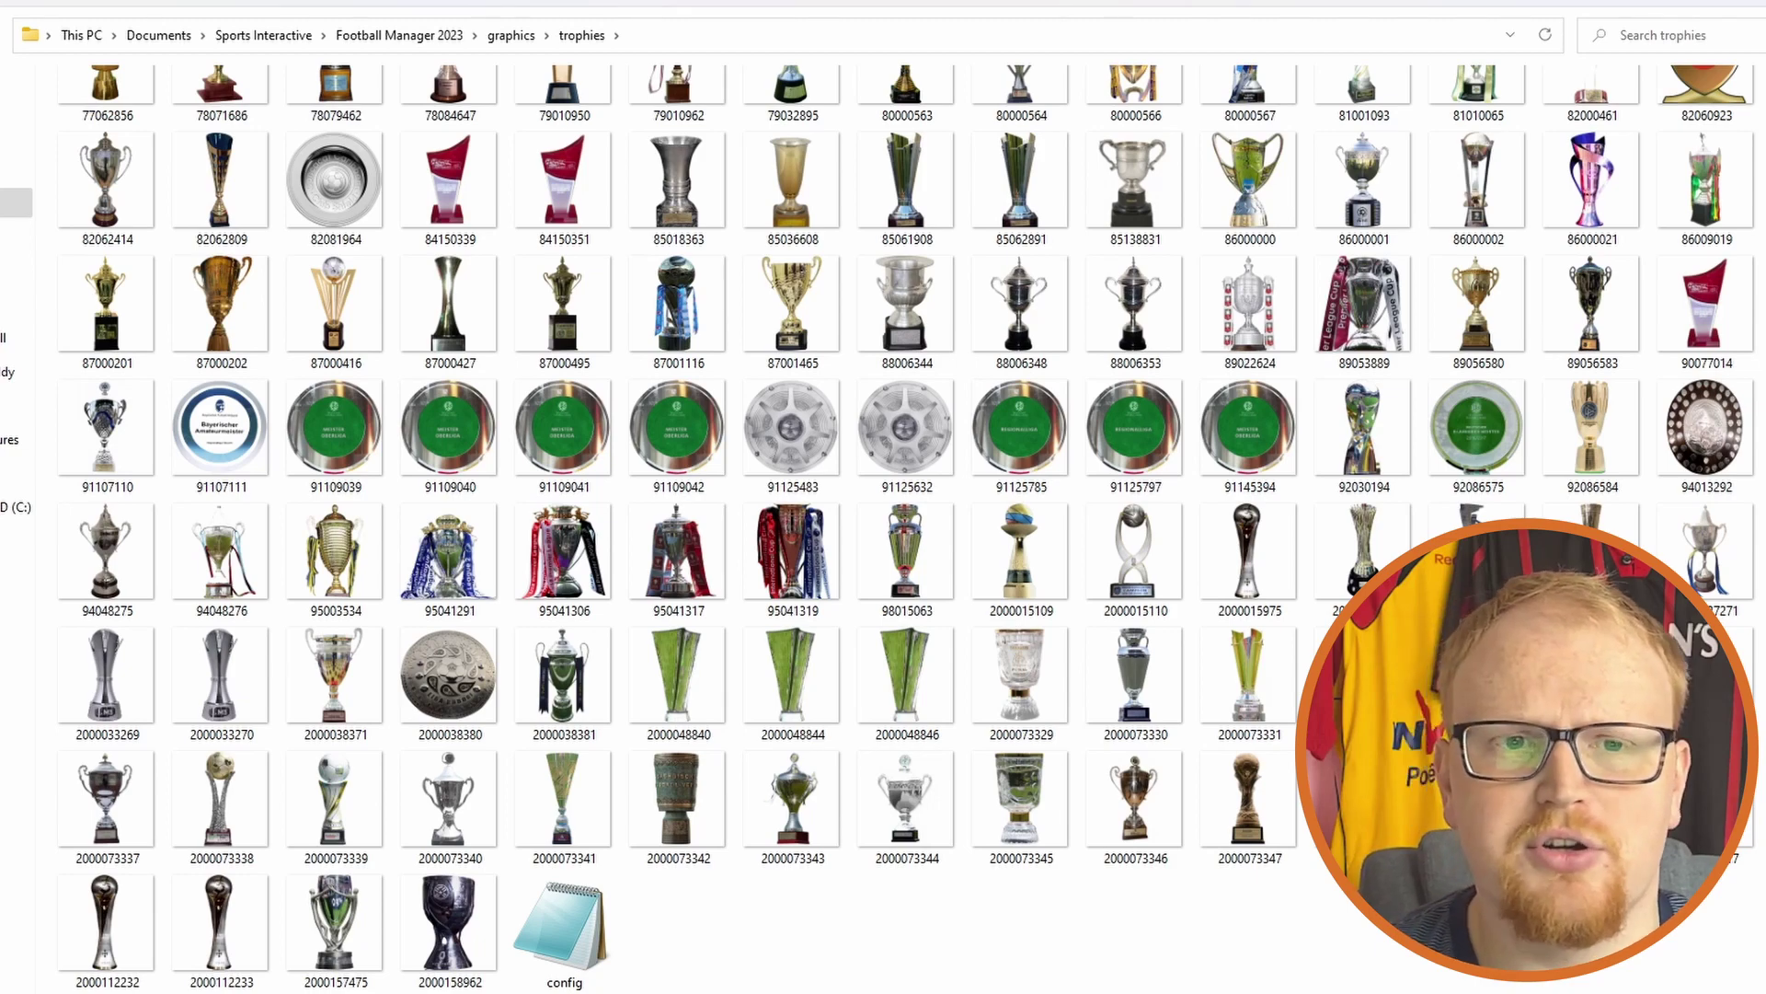
scroll(559, 144, "up", 20)
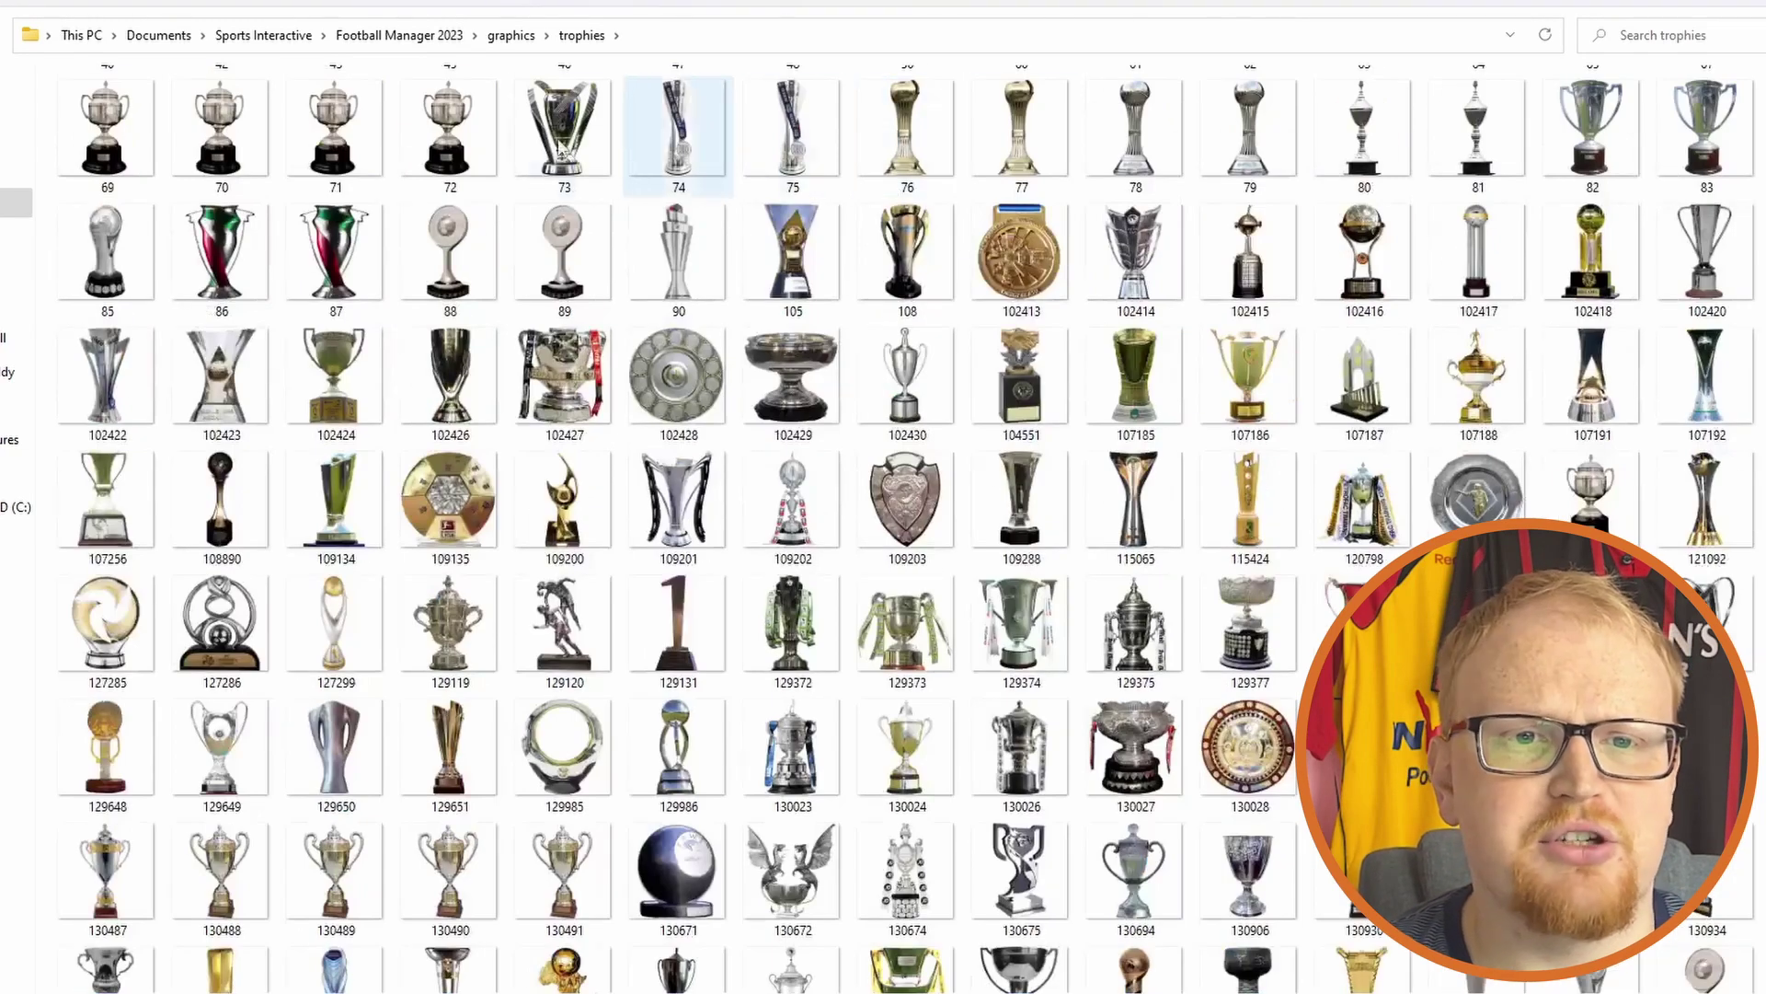
left_click(512, 37)
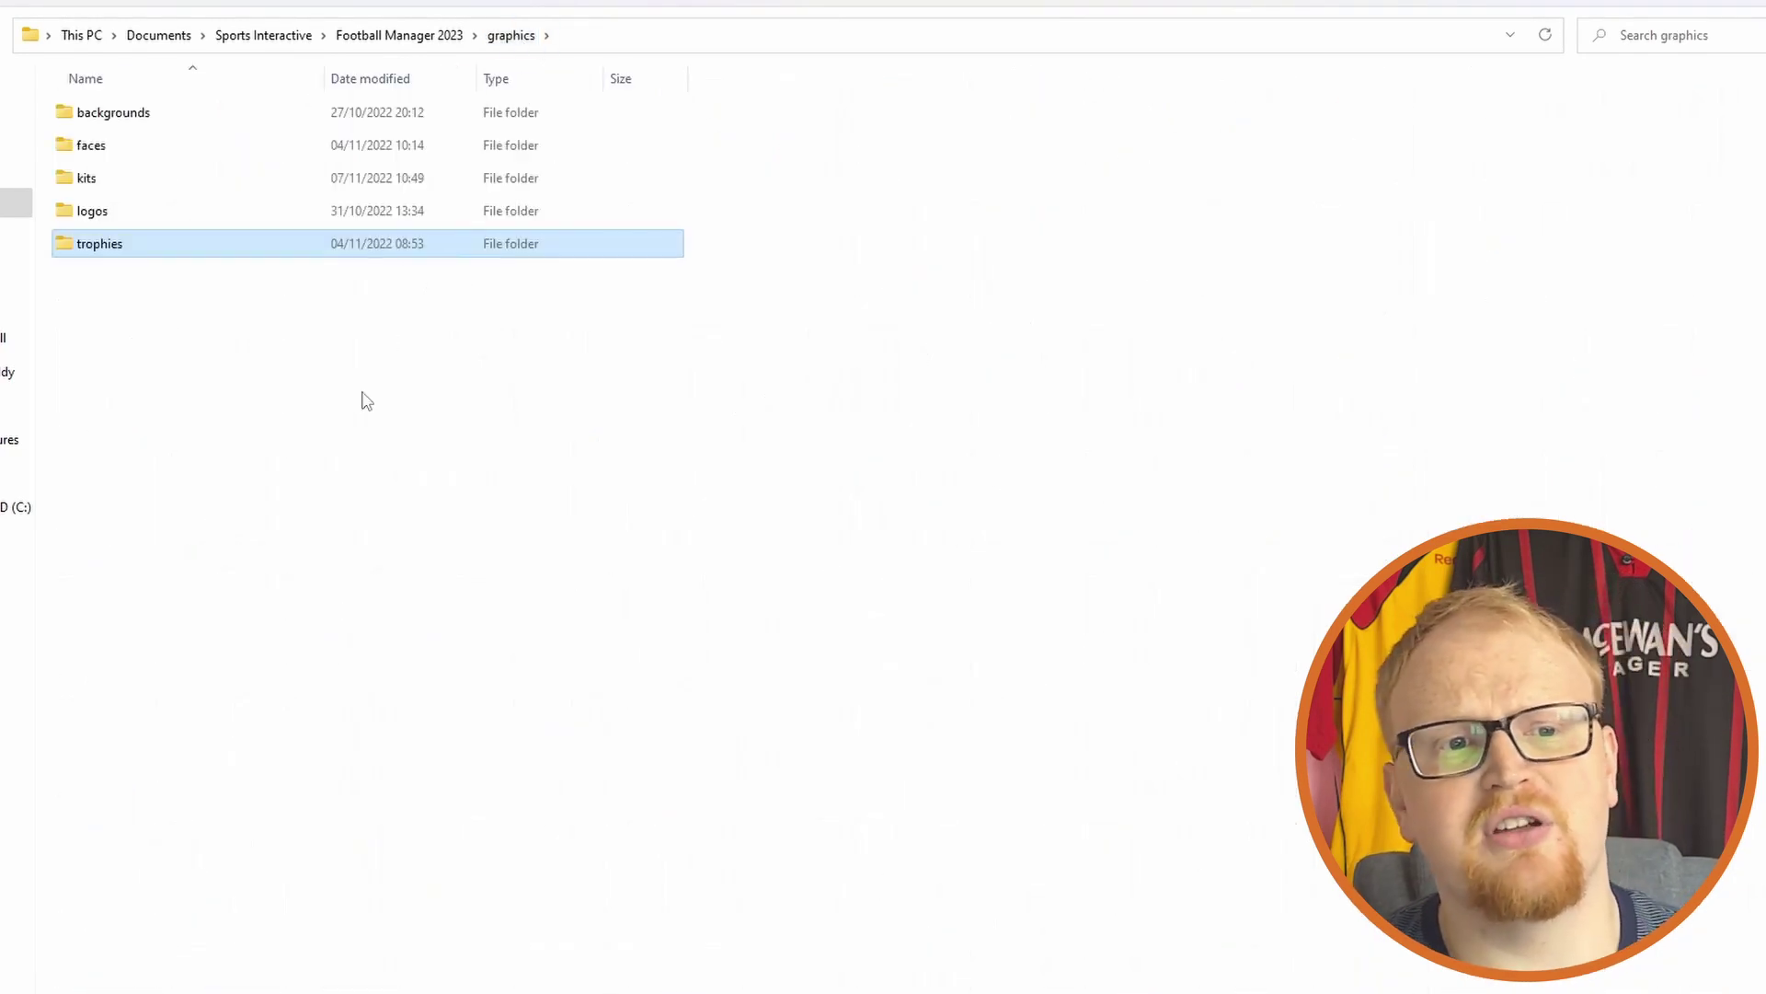
Look through the backgrounds folder and its competition_backgrounds subfolder, and return to the graphics folder
double_click(417, 124)
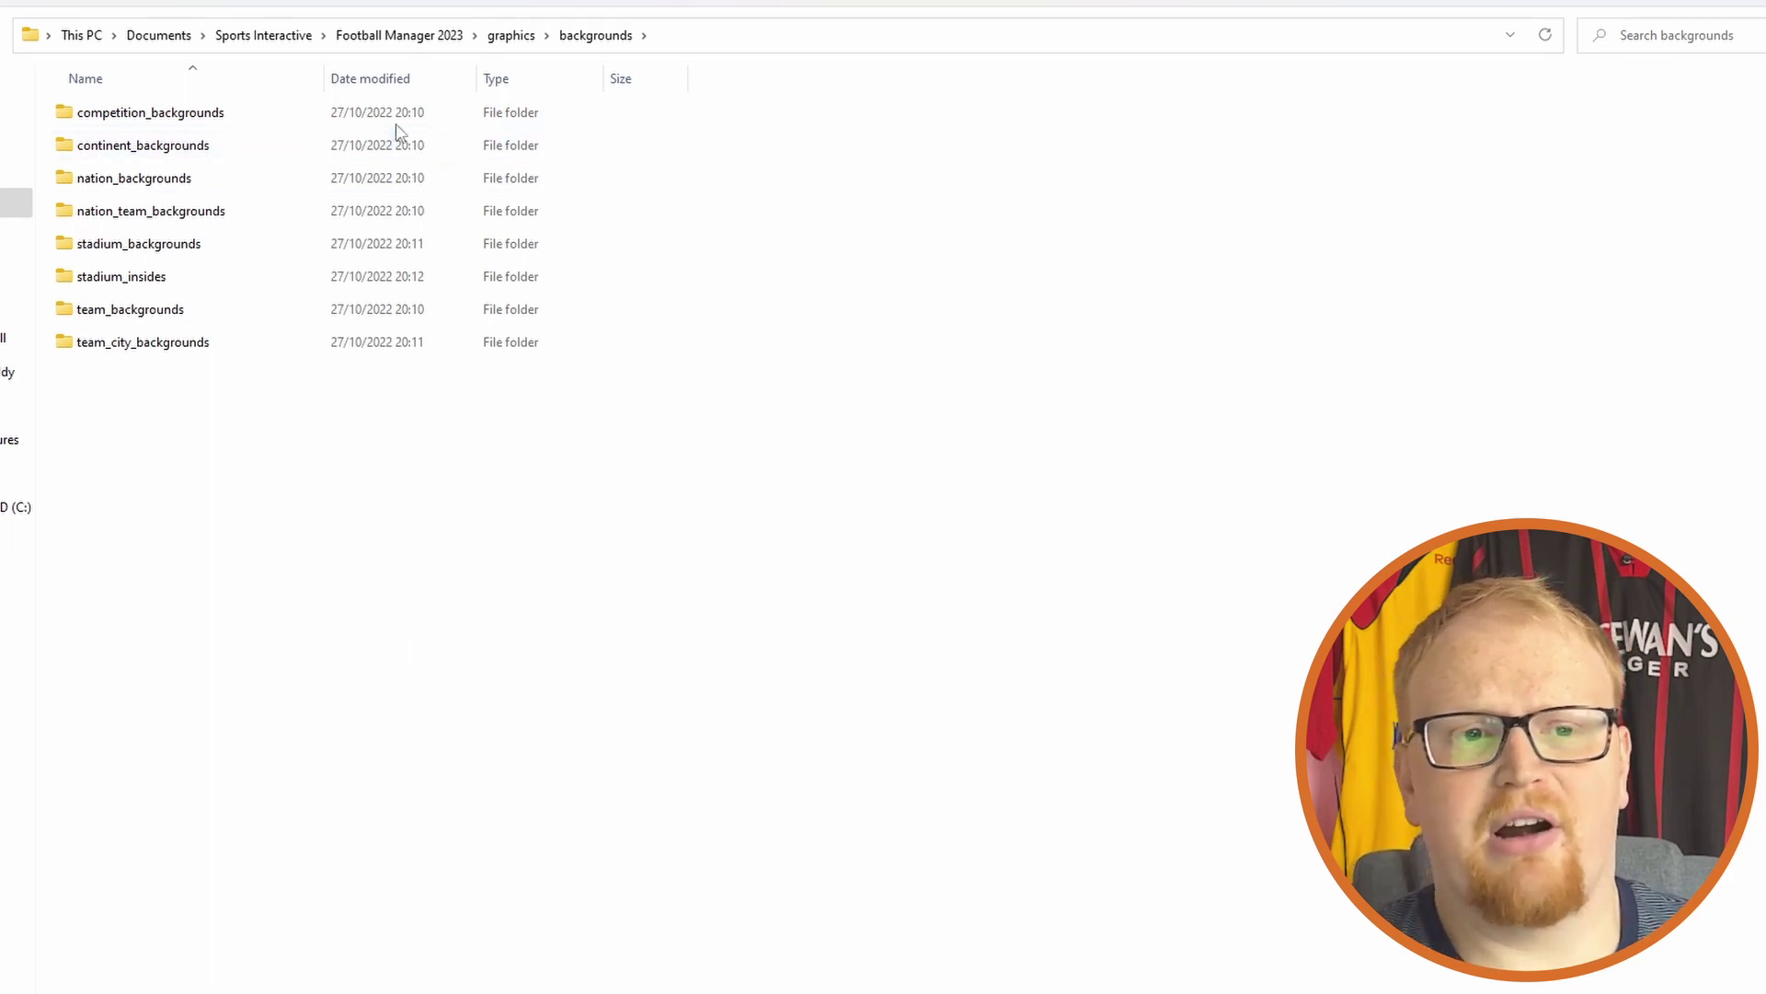
double_click(394, 128)
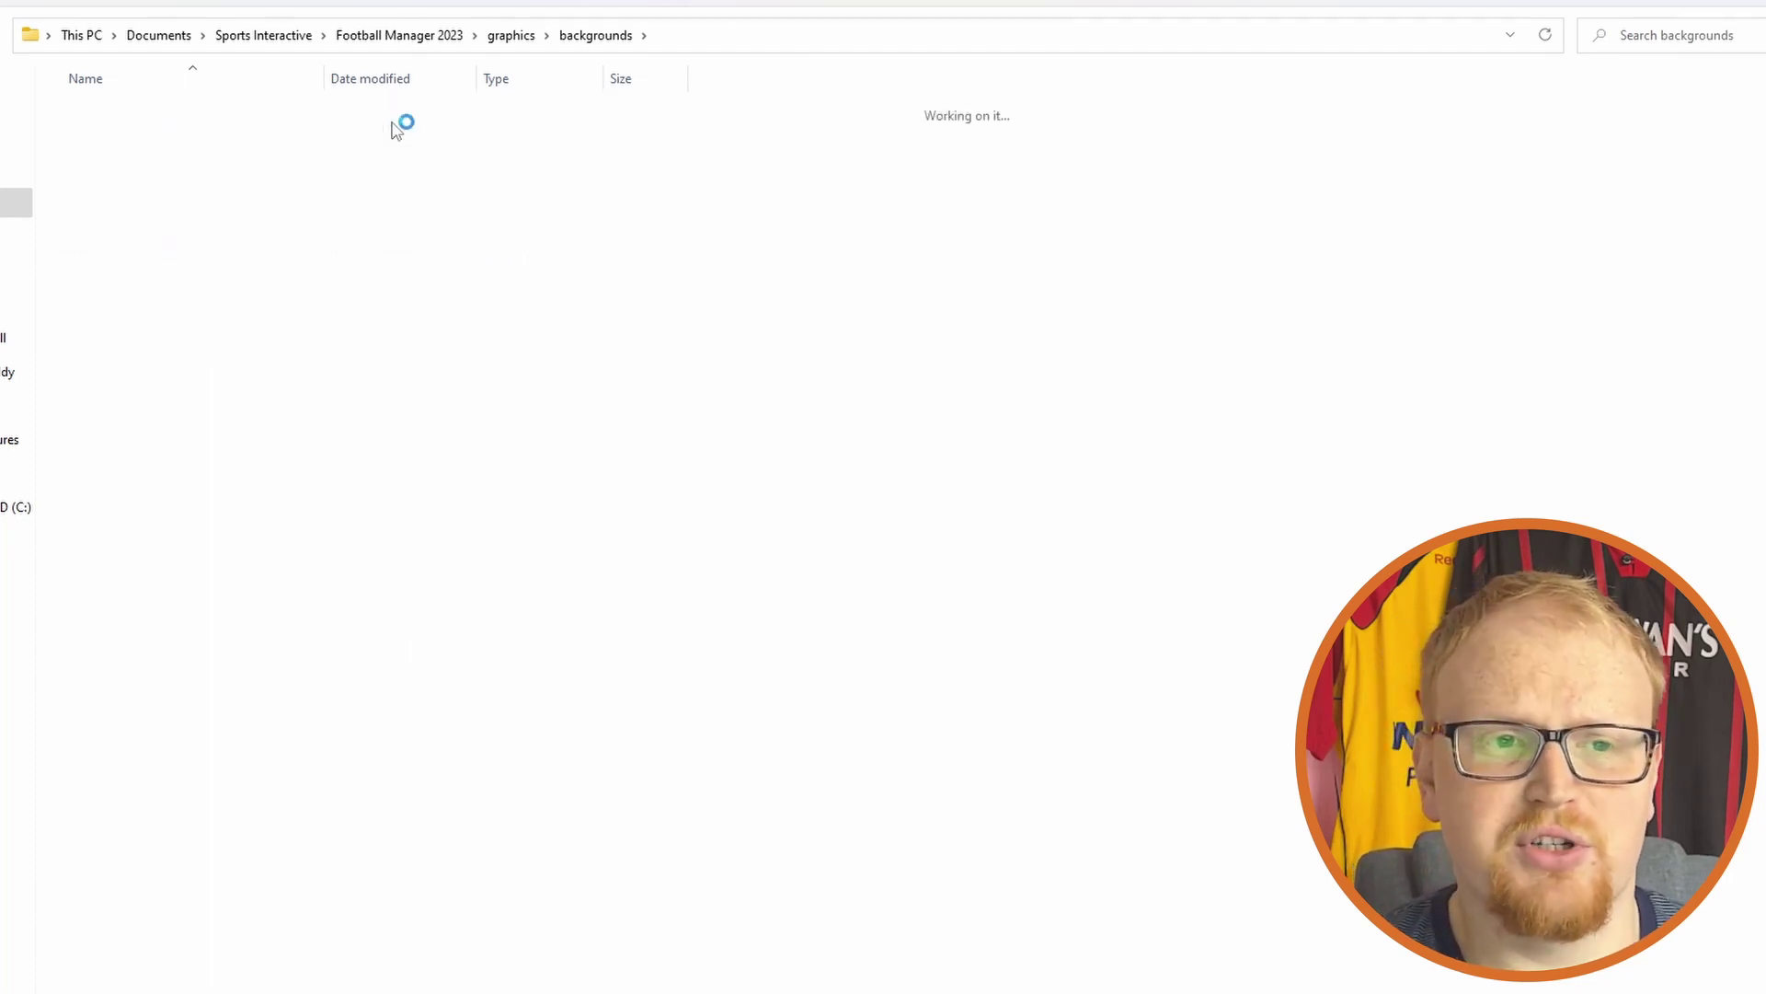
key("alt+Left")
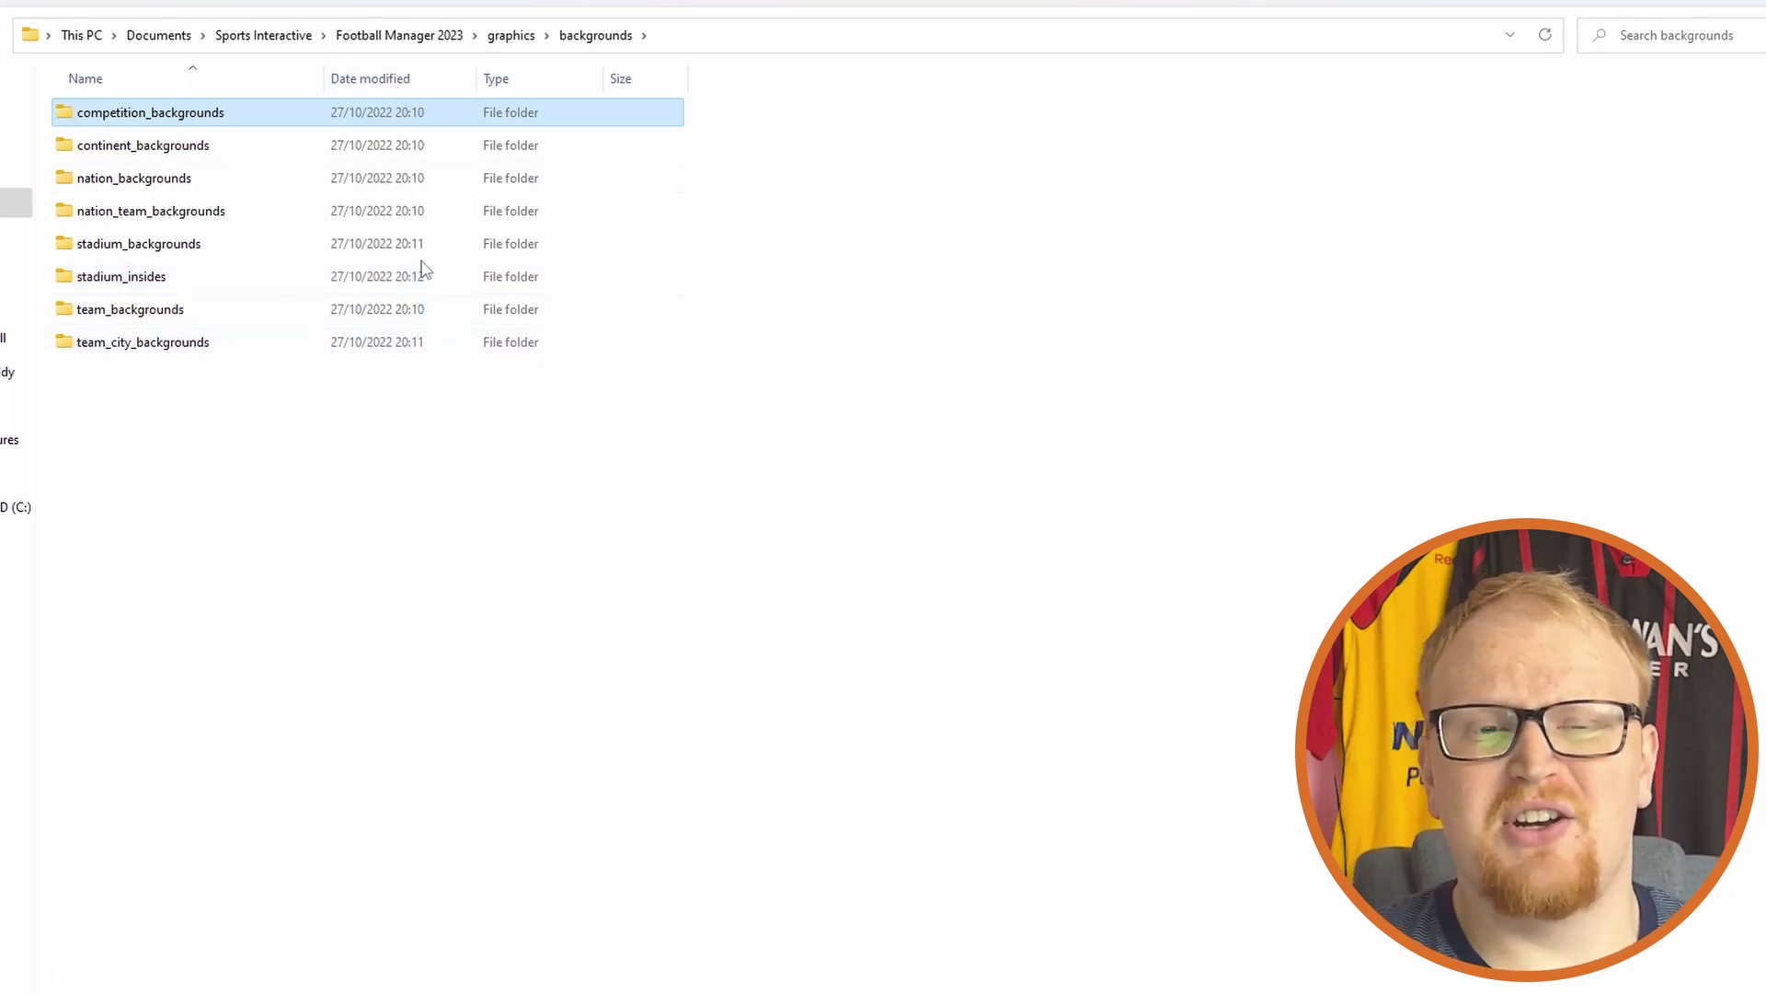
left_click(506, 37)
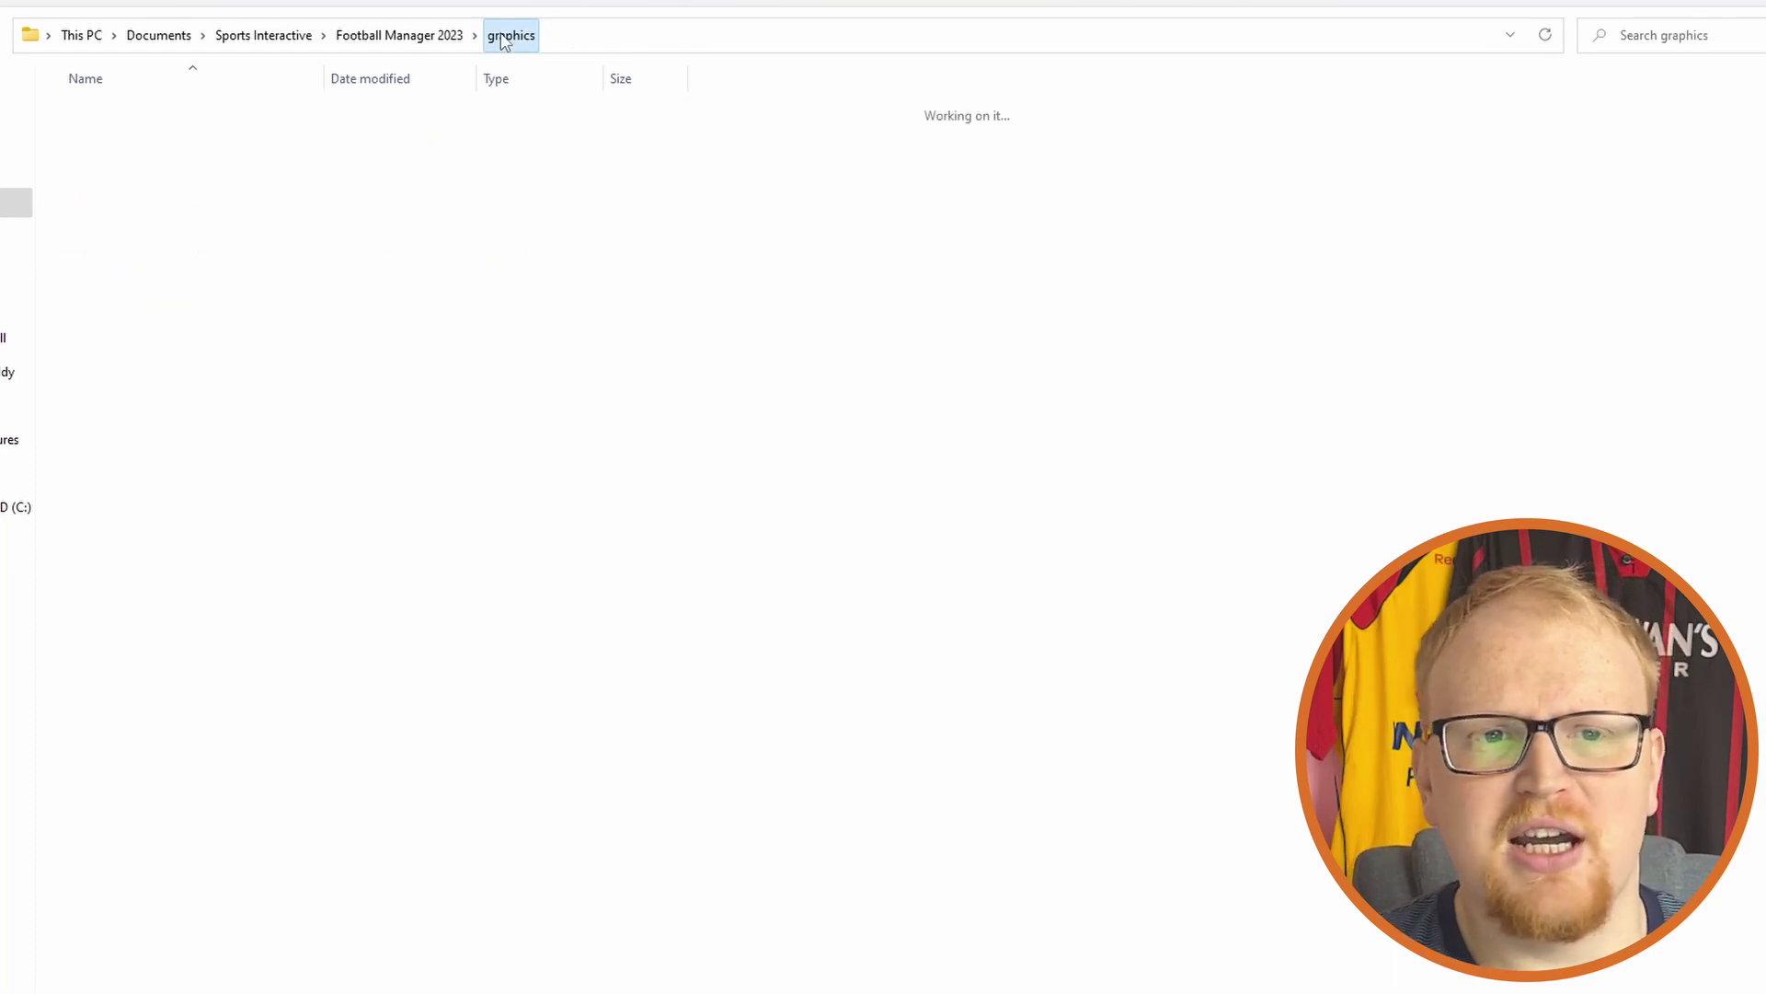
View the player portraits in the faces subfolder inside the faces folder, and return to the graphics folder
double_click(307, 147)
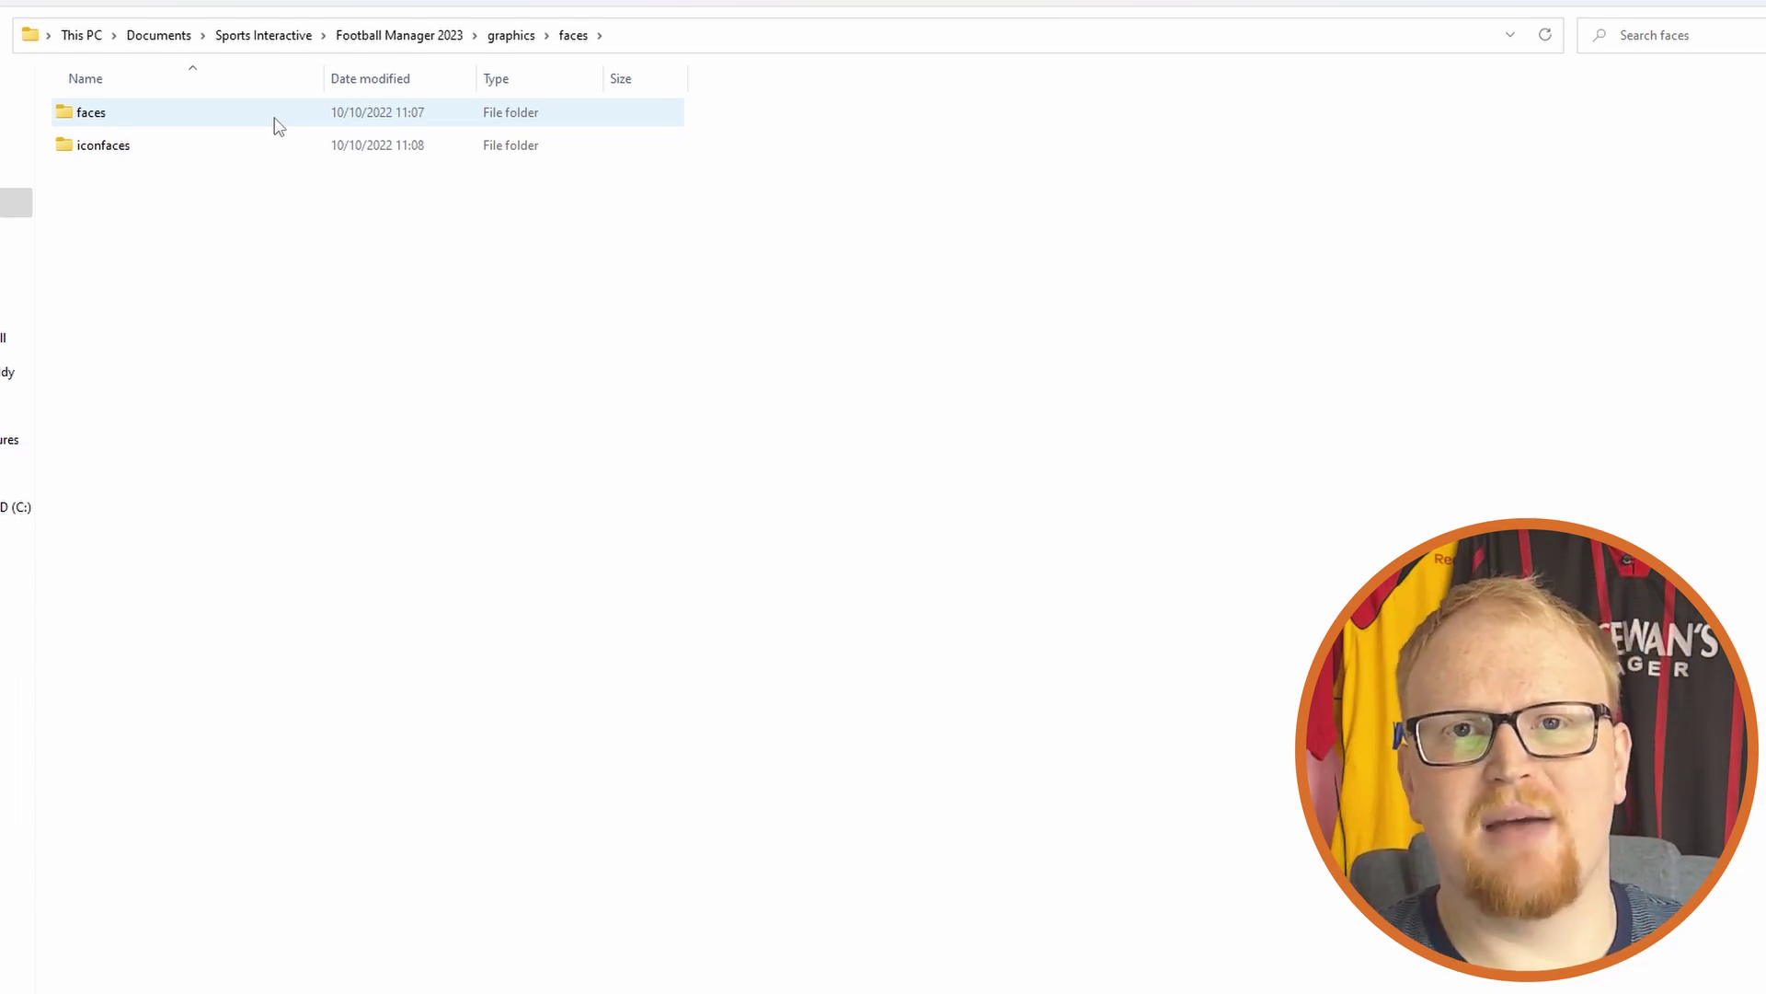
double_click(279, 126)
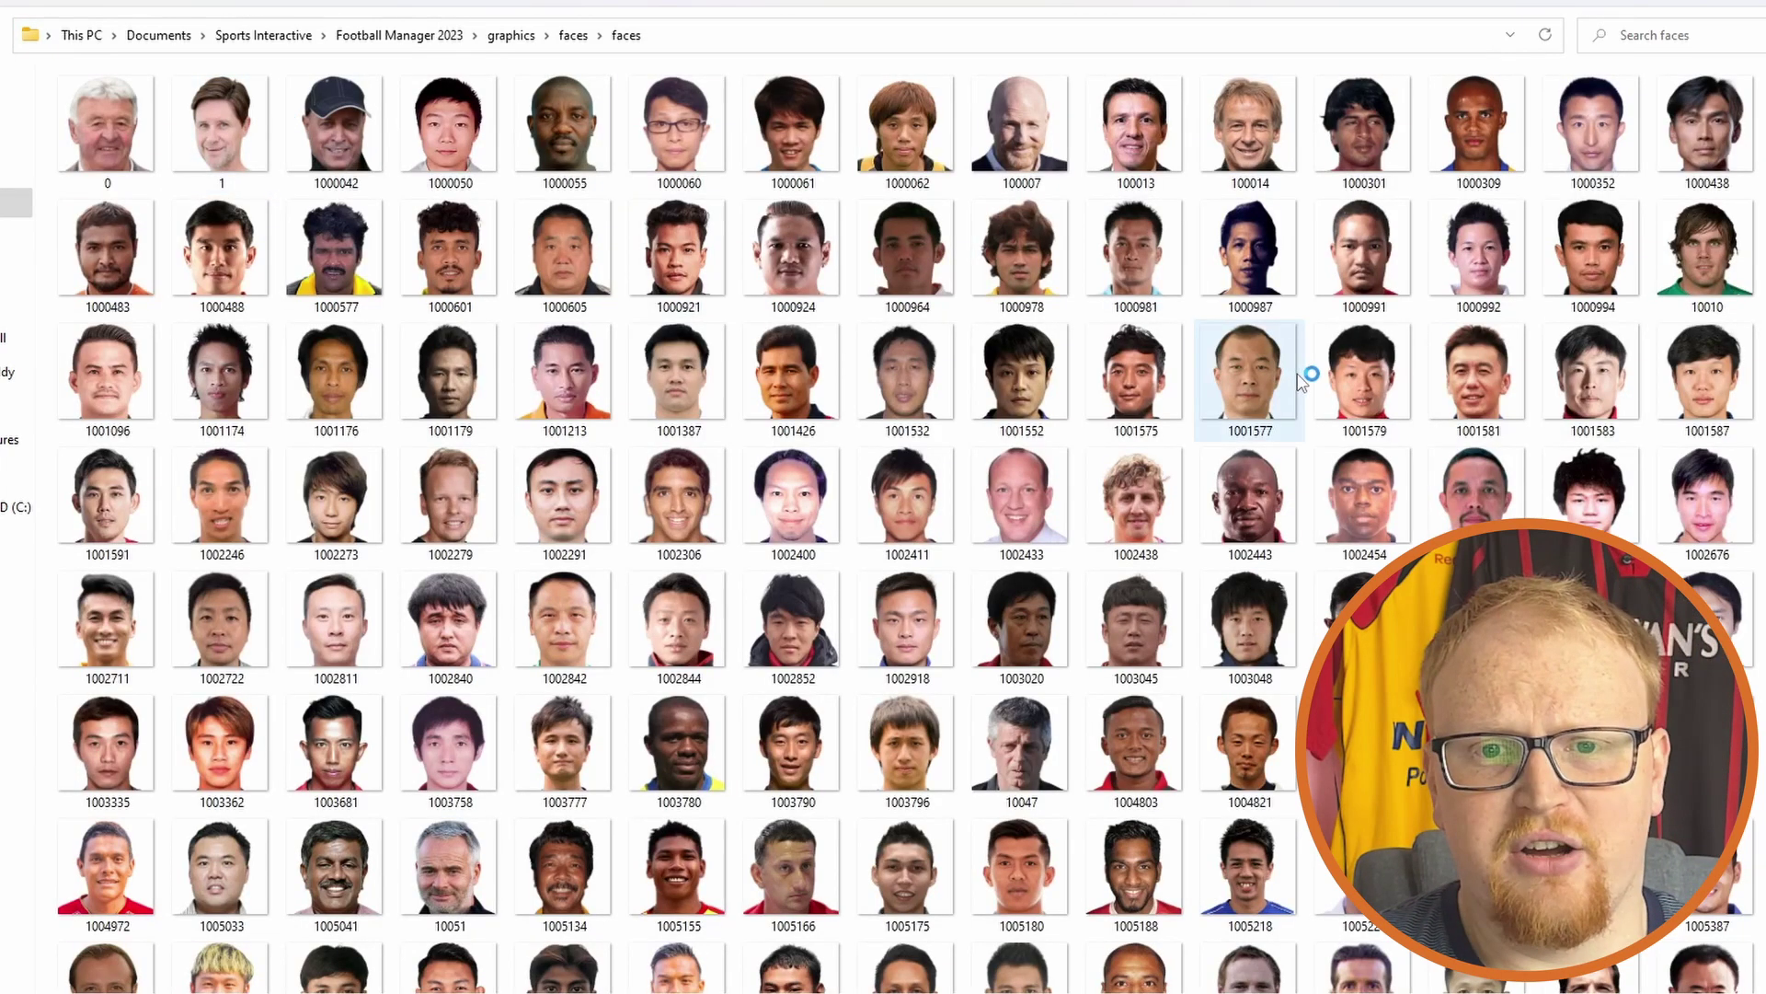
mouse_move(1301, 382)
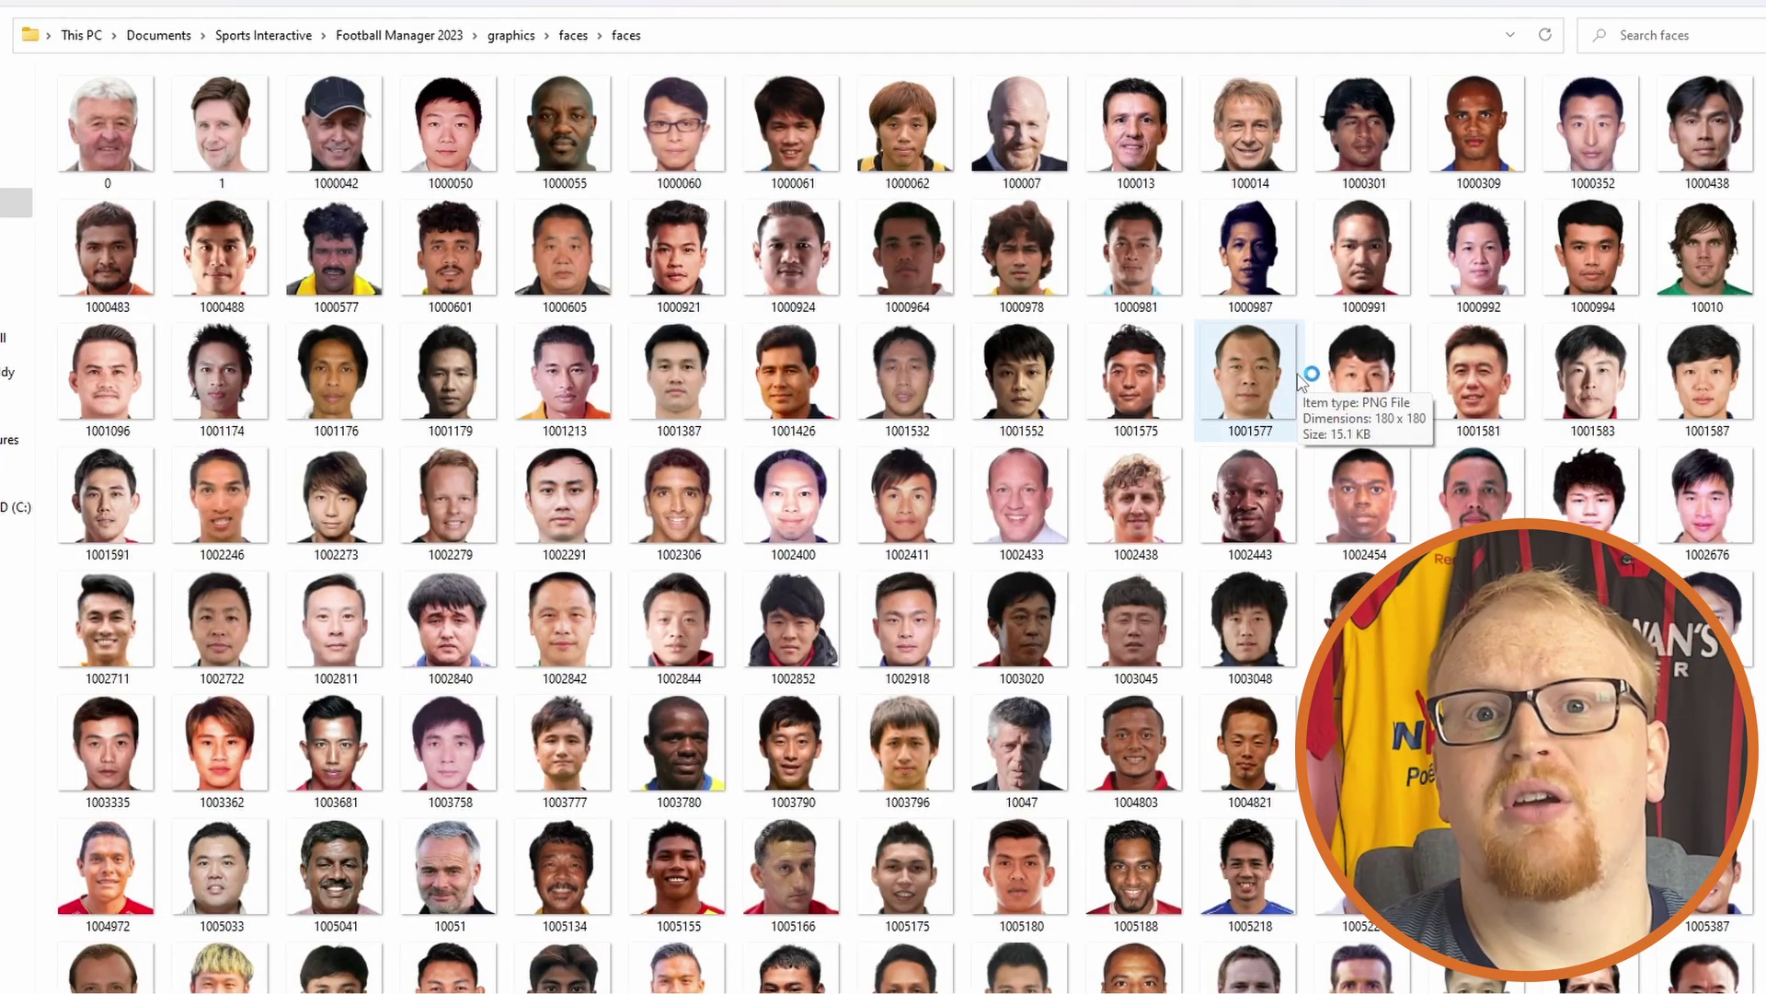
left_click(511, 39)
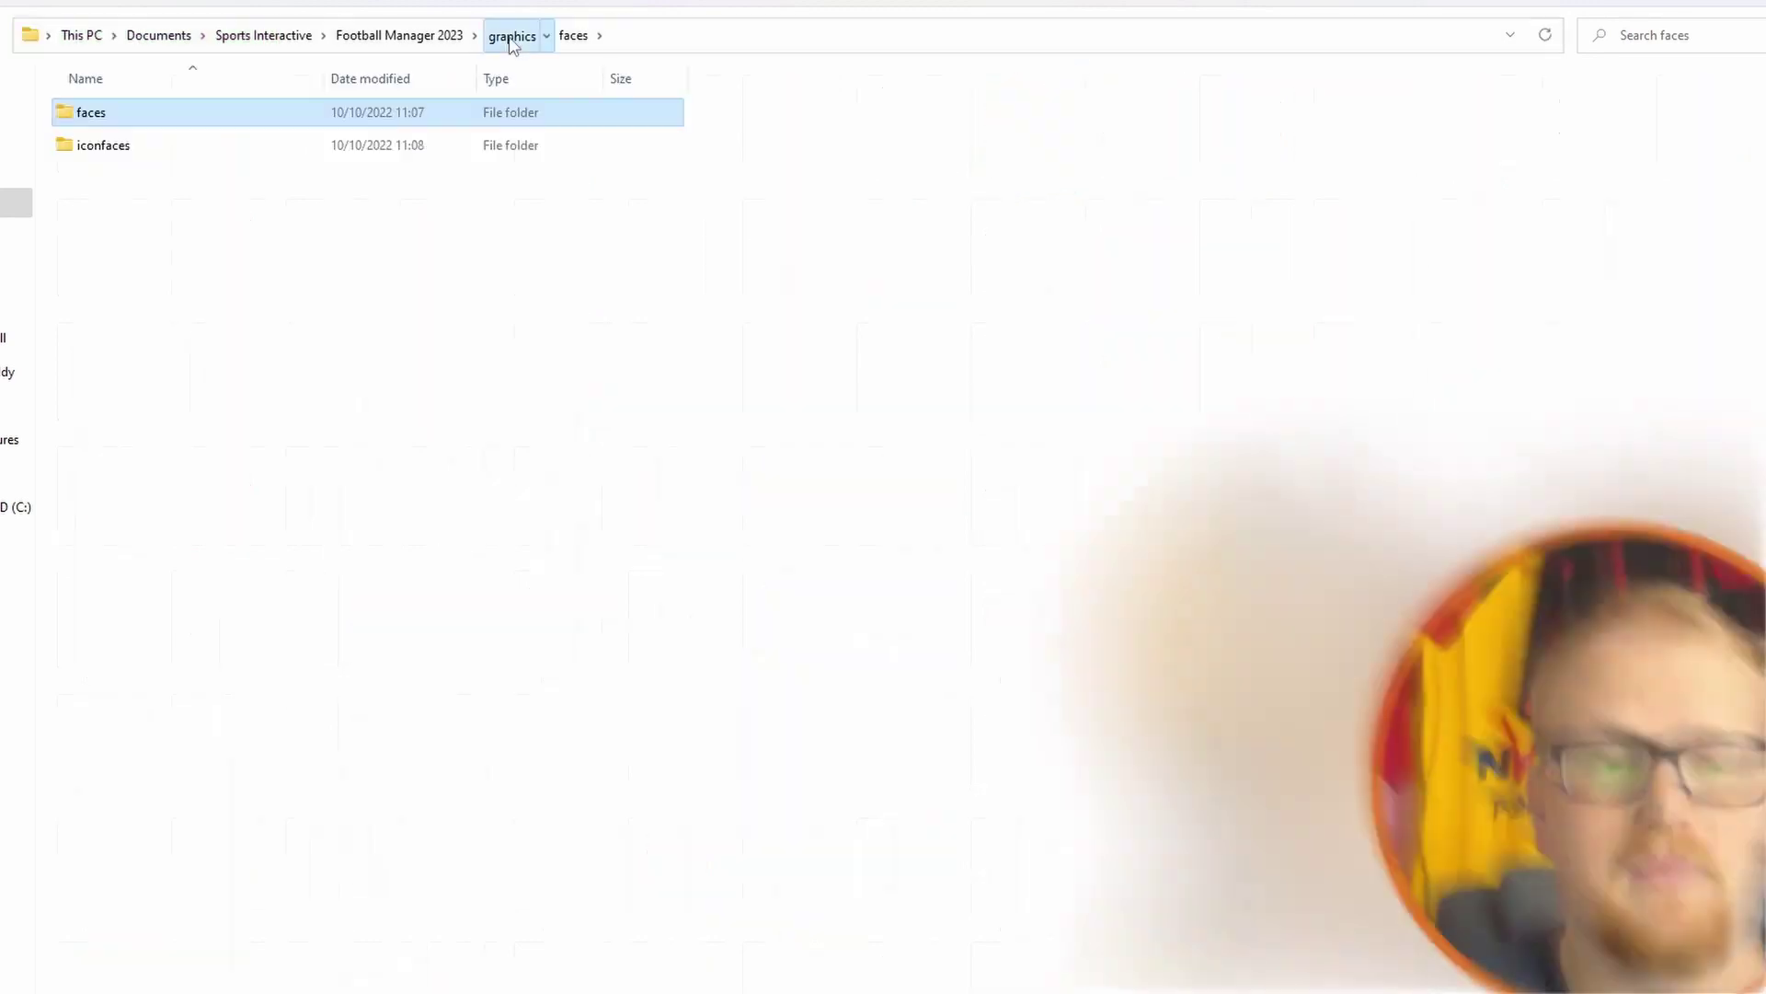
left_click(511, 39)
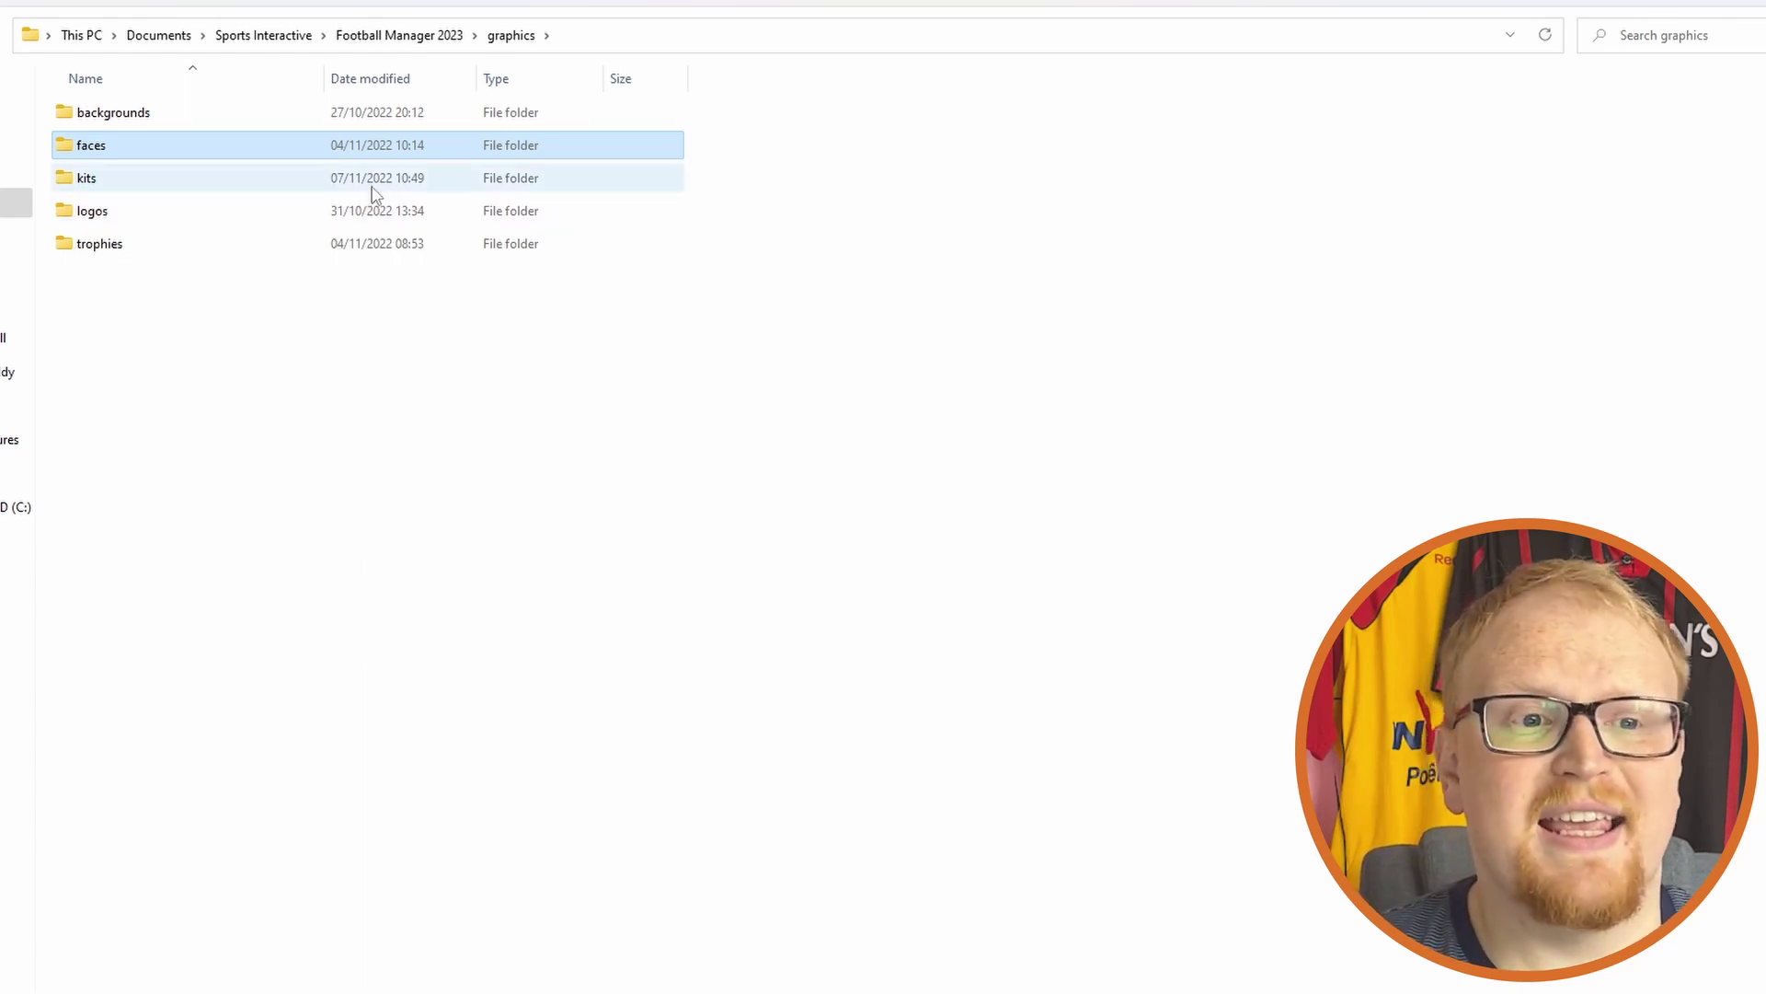
Examine the contents of the FMG Logos folder inside logos, and return to the graphics folder
double_click(311, 213)
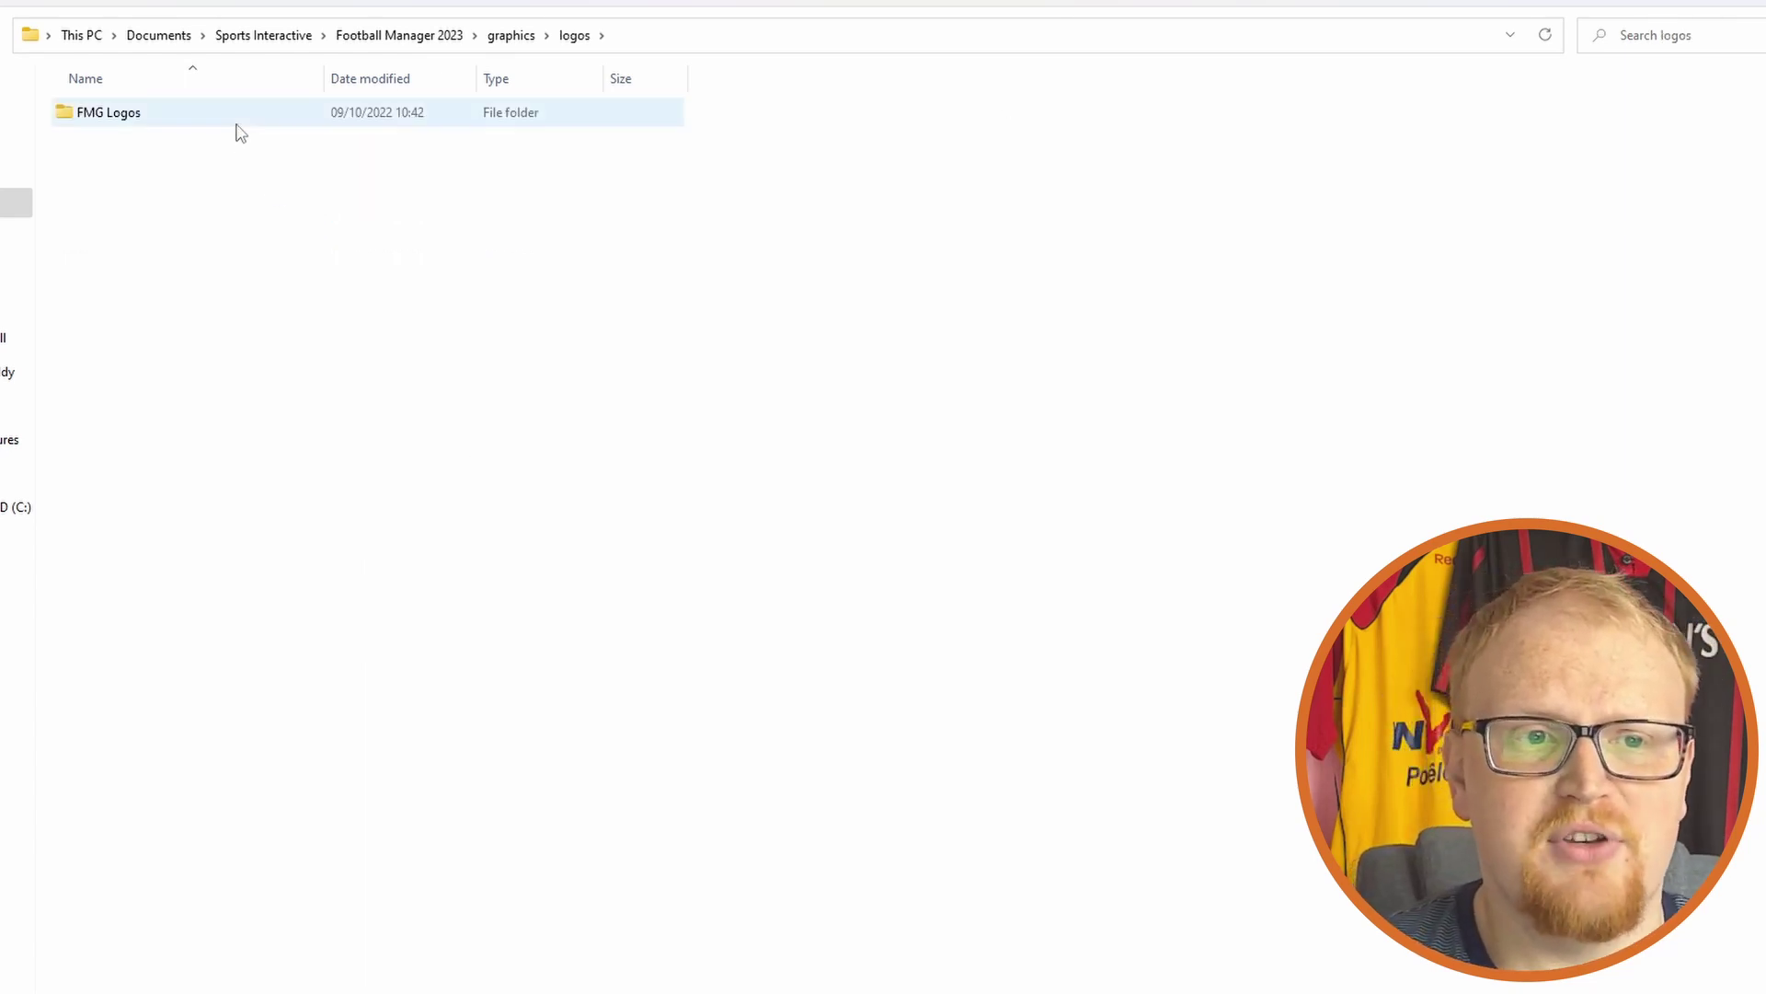
double_click(237, 124)
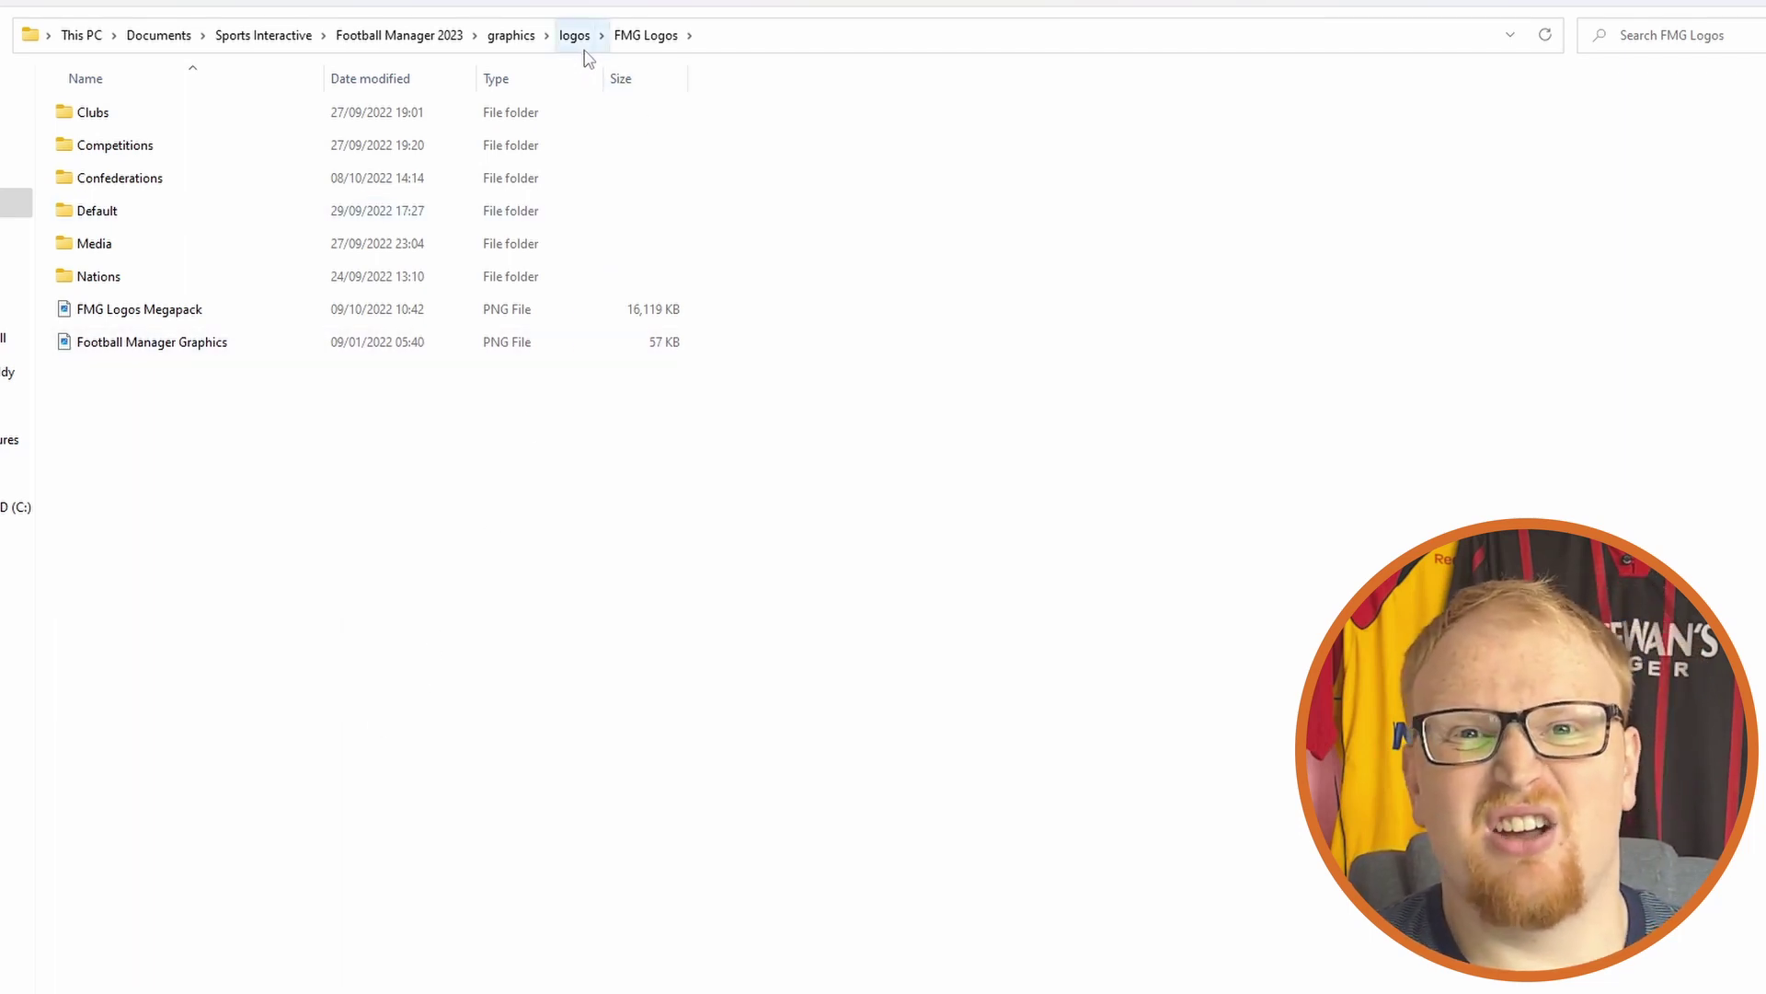
left_click(523, 44)
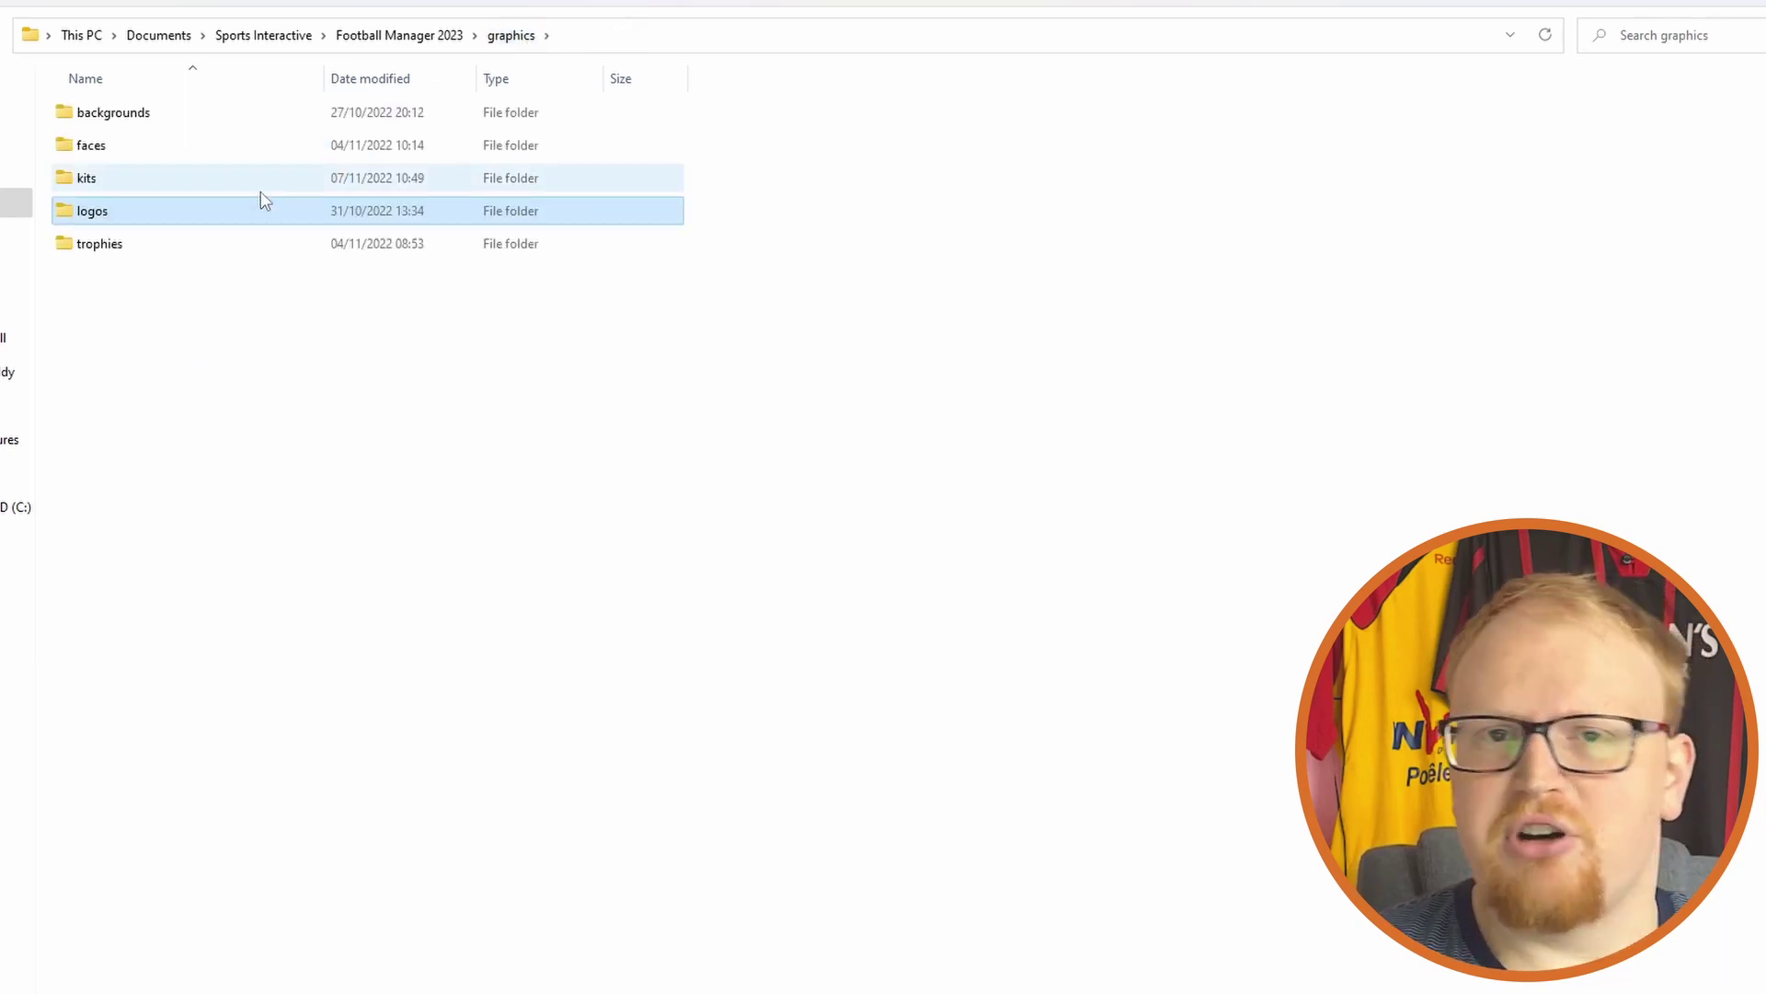
Open the kits folder and look through the shirt images in its 2d standard subfolder
double_click(261, 184)
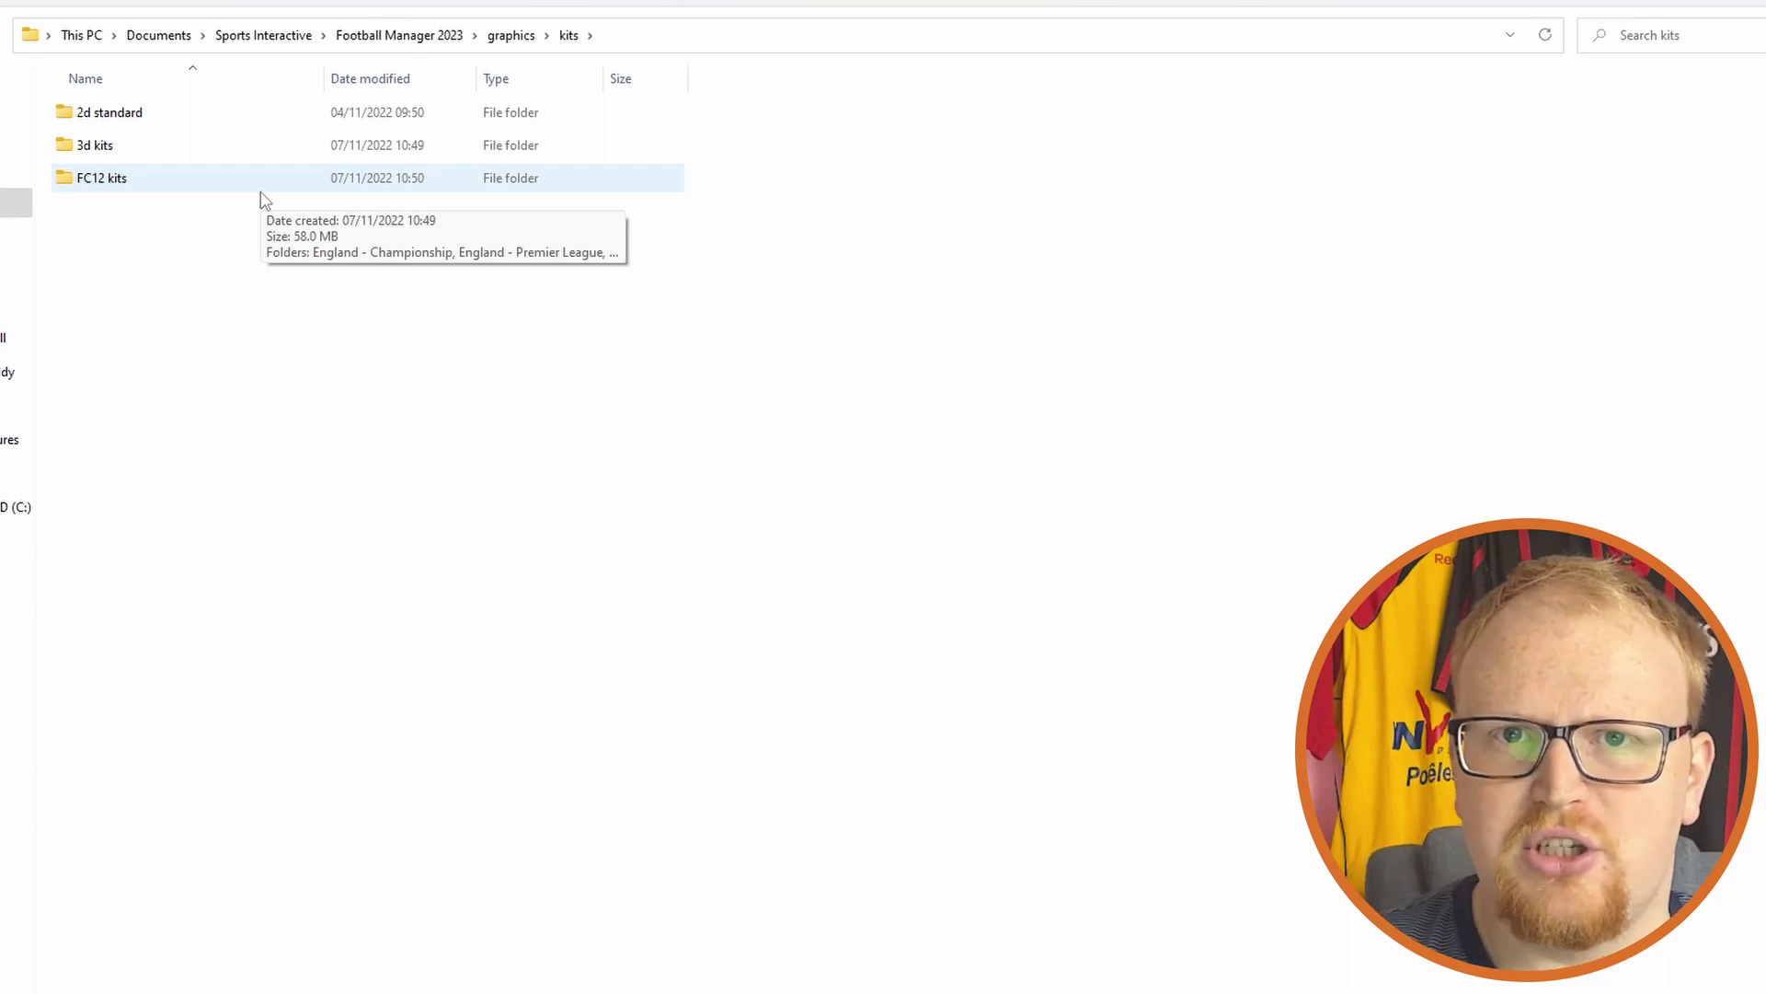
double_click(176, 116)
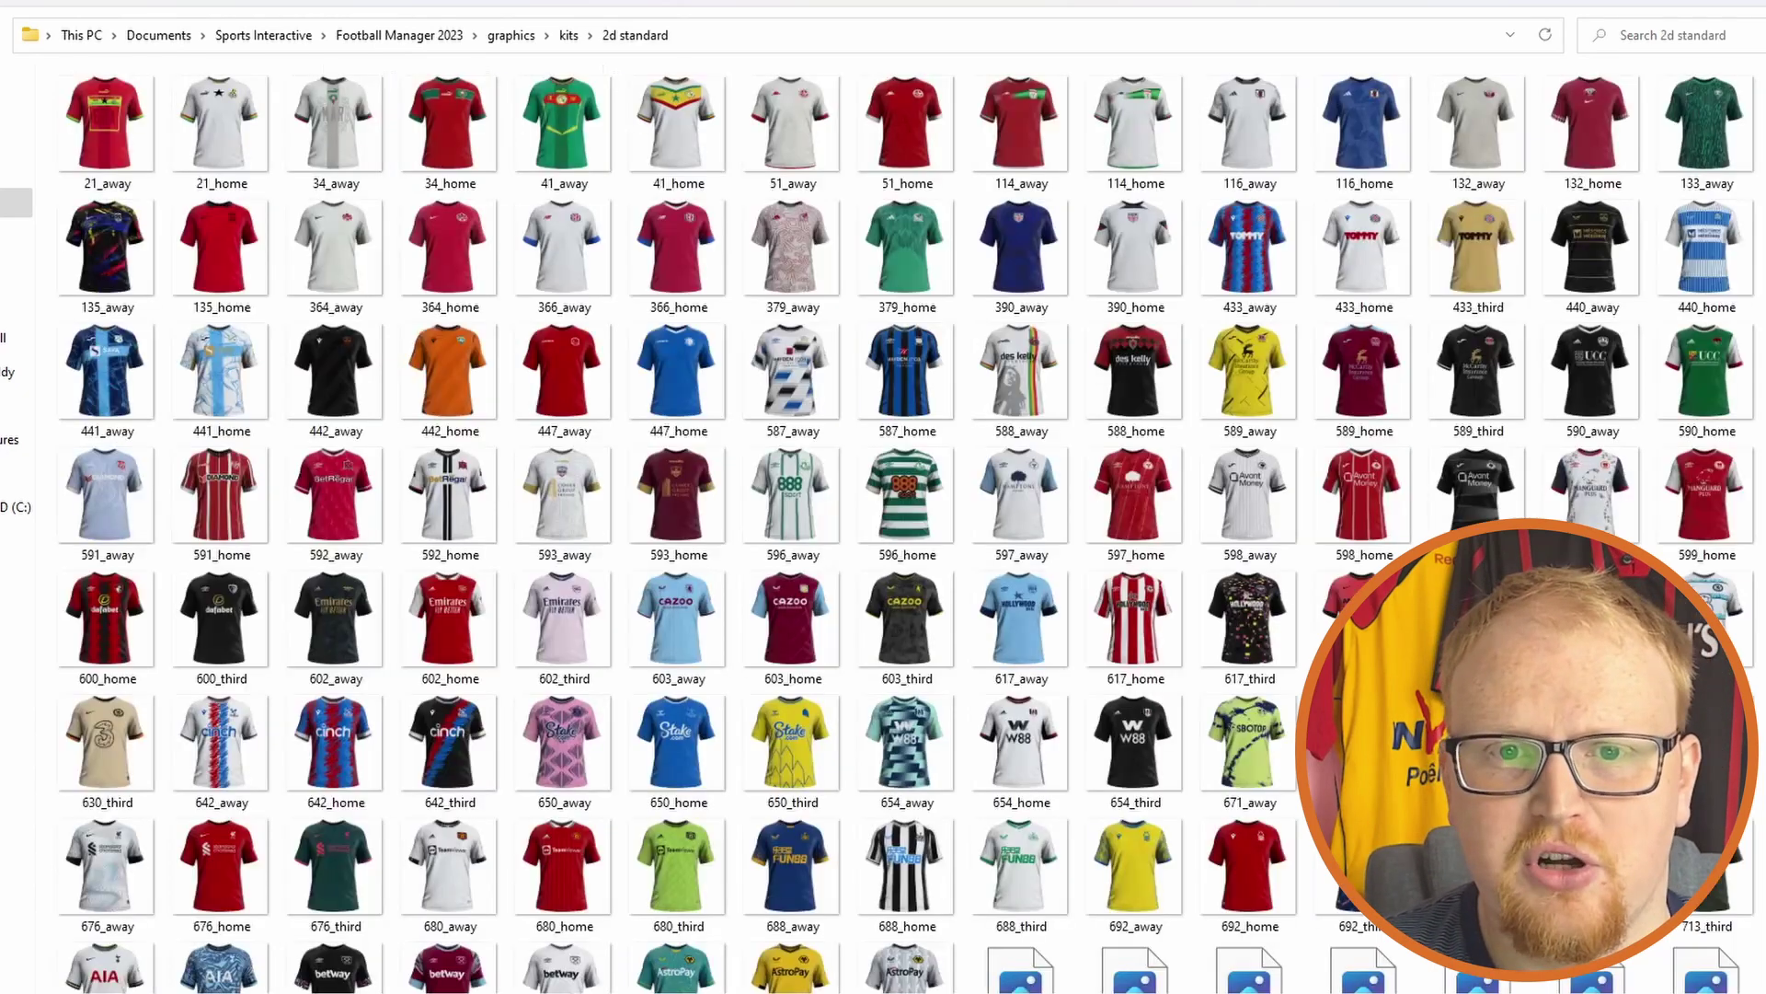
scroll(906, 529, "down", 20)
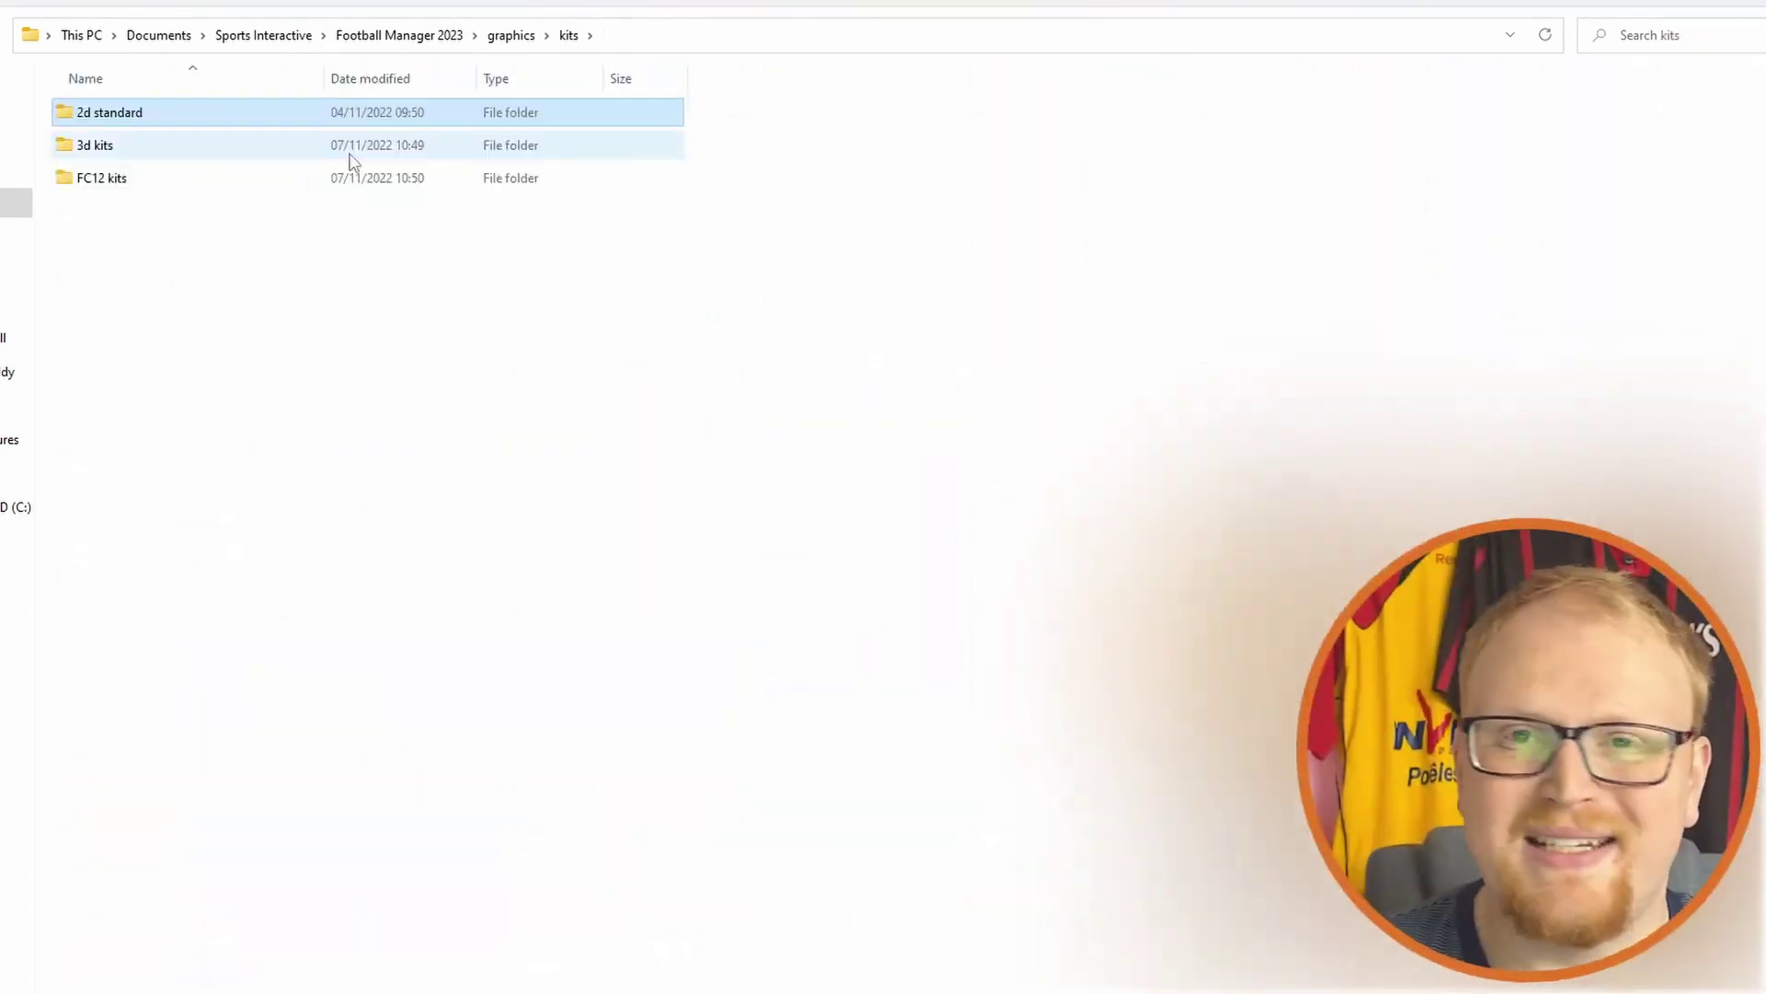
Open the 3d kits folder, view the kit textures in its world cup subfolder, and return to 3d kits
double_click(351, 157)
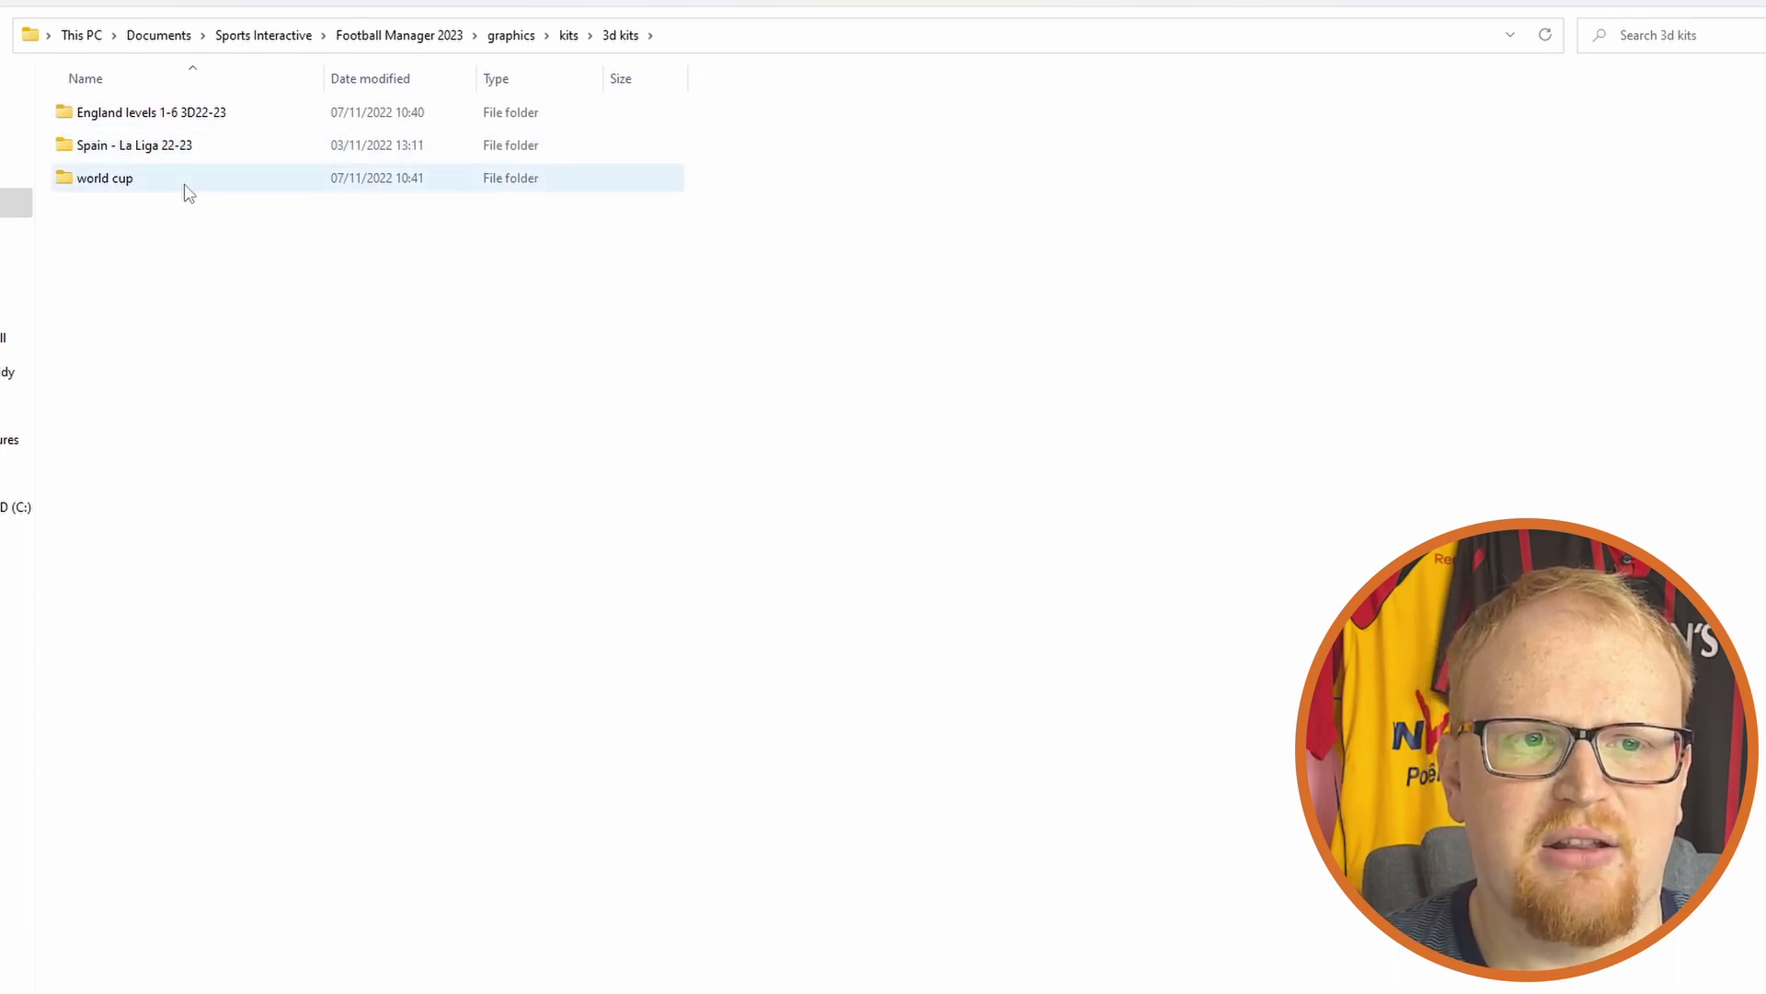
double_click(328, 186)
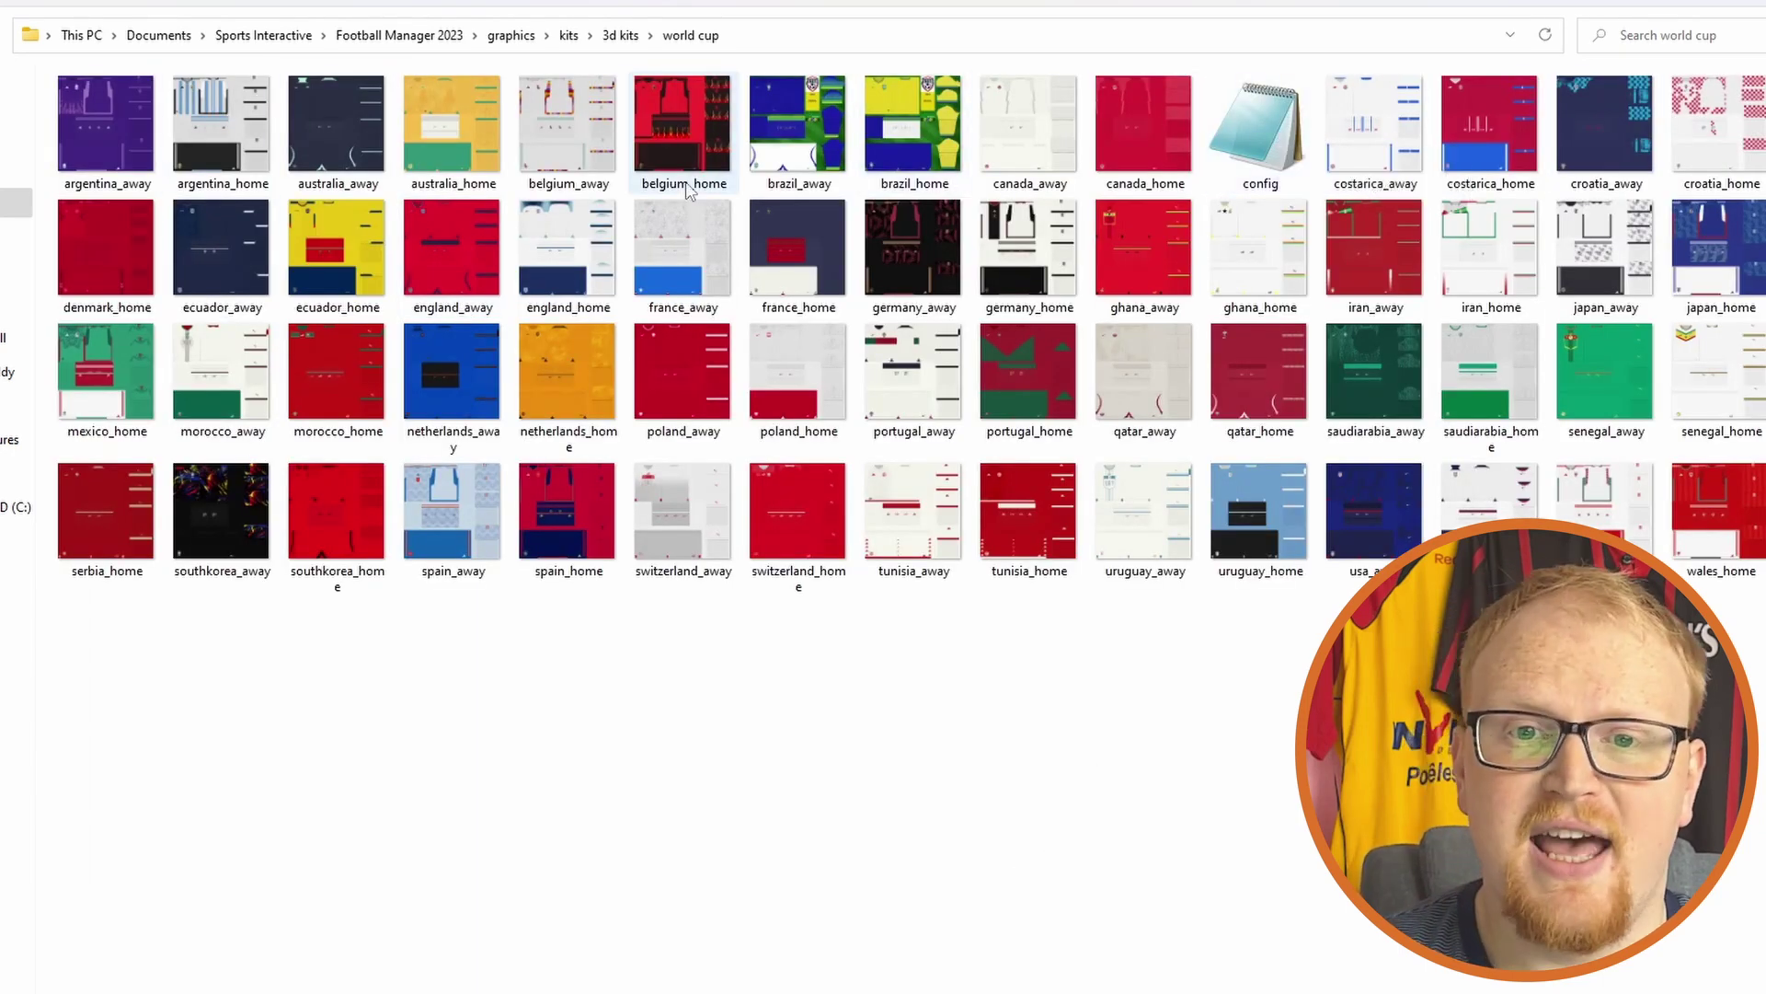
left_click(619, 35)
Browse the England levels 1-6 3D22-23 kit pack down to the 1 Premier folder, and return to the pack's main folder
double_click(299, 114)
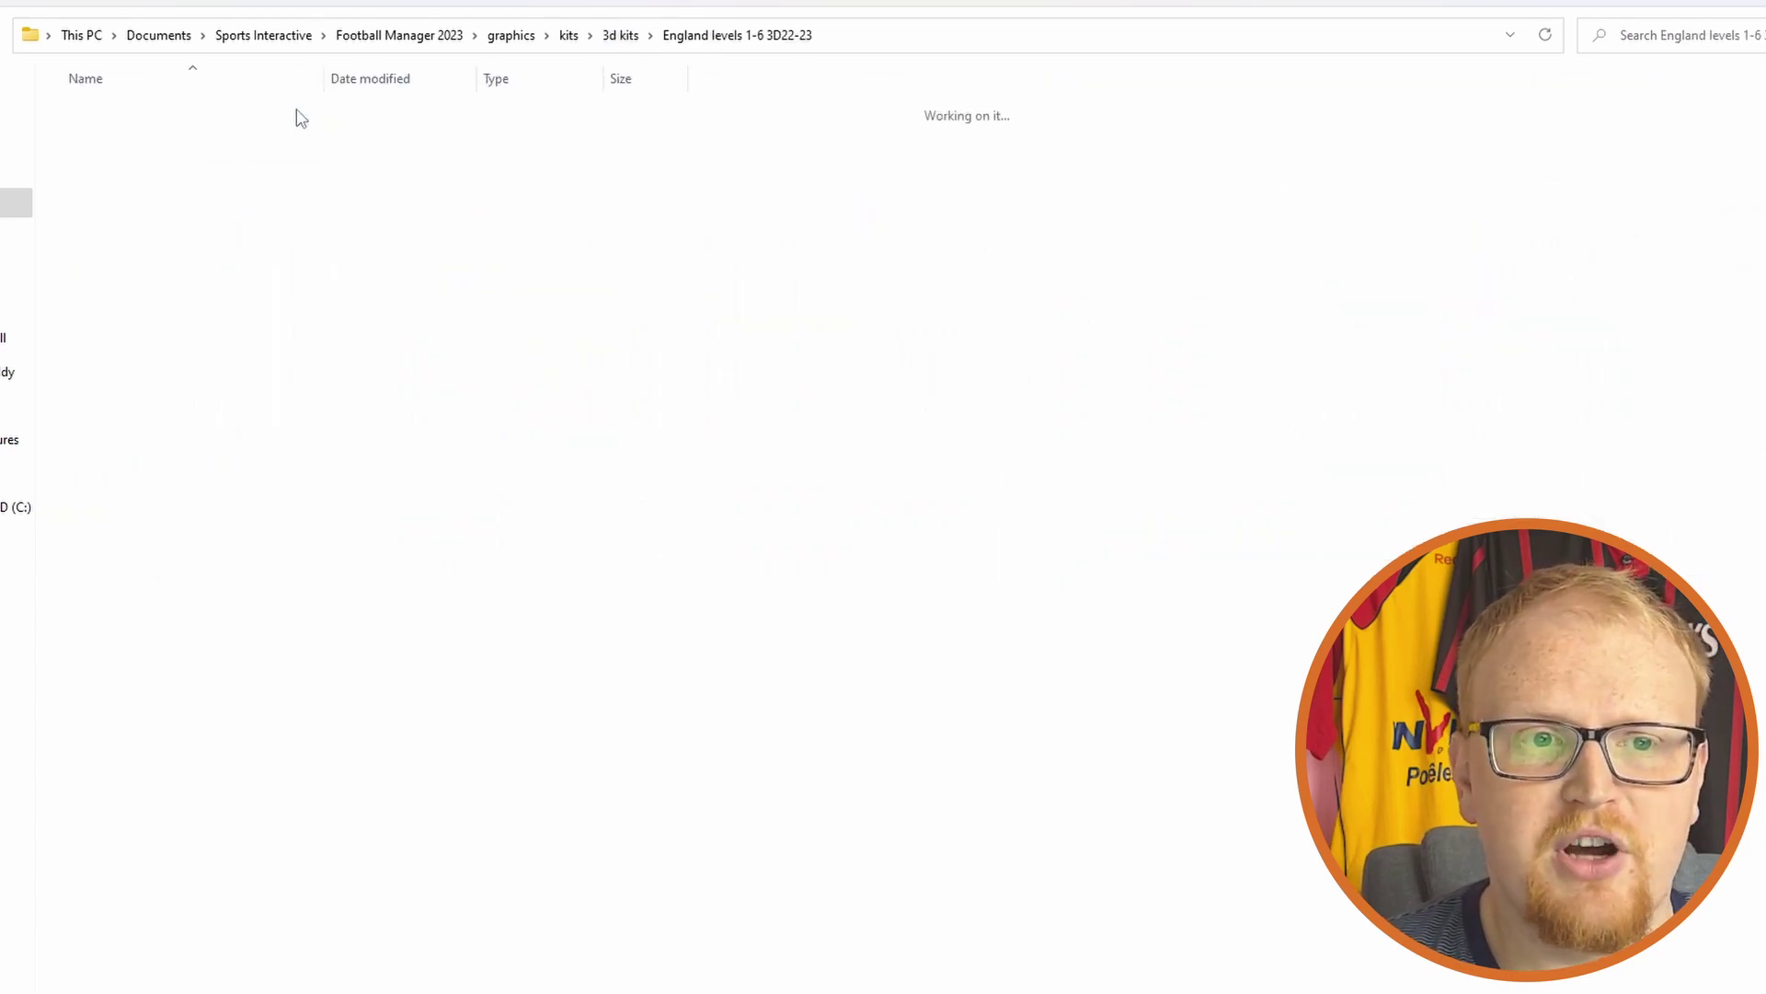
double_click(299, 114)
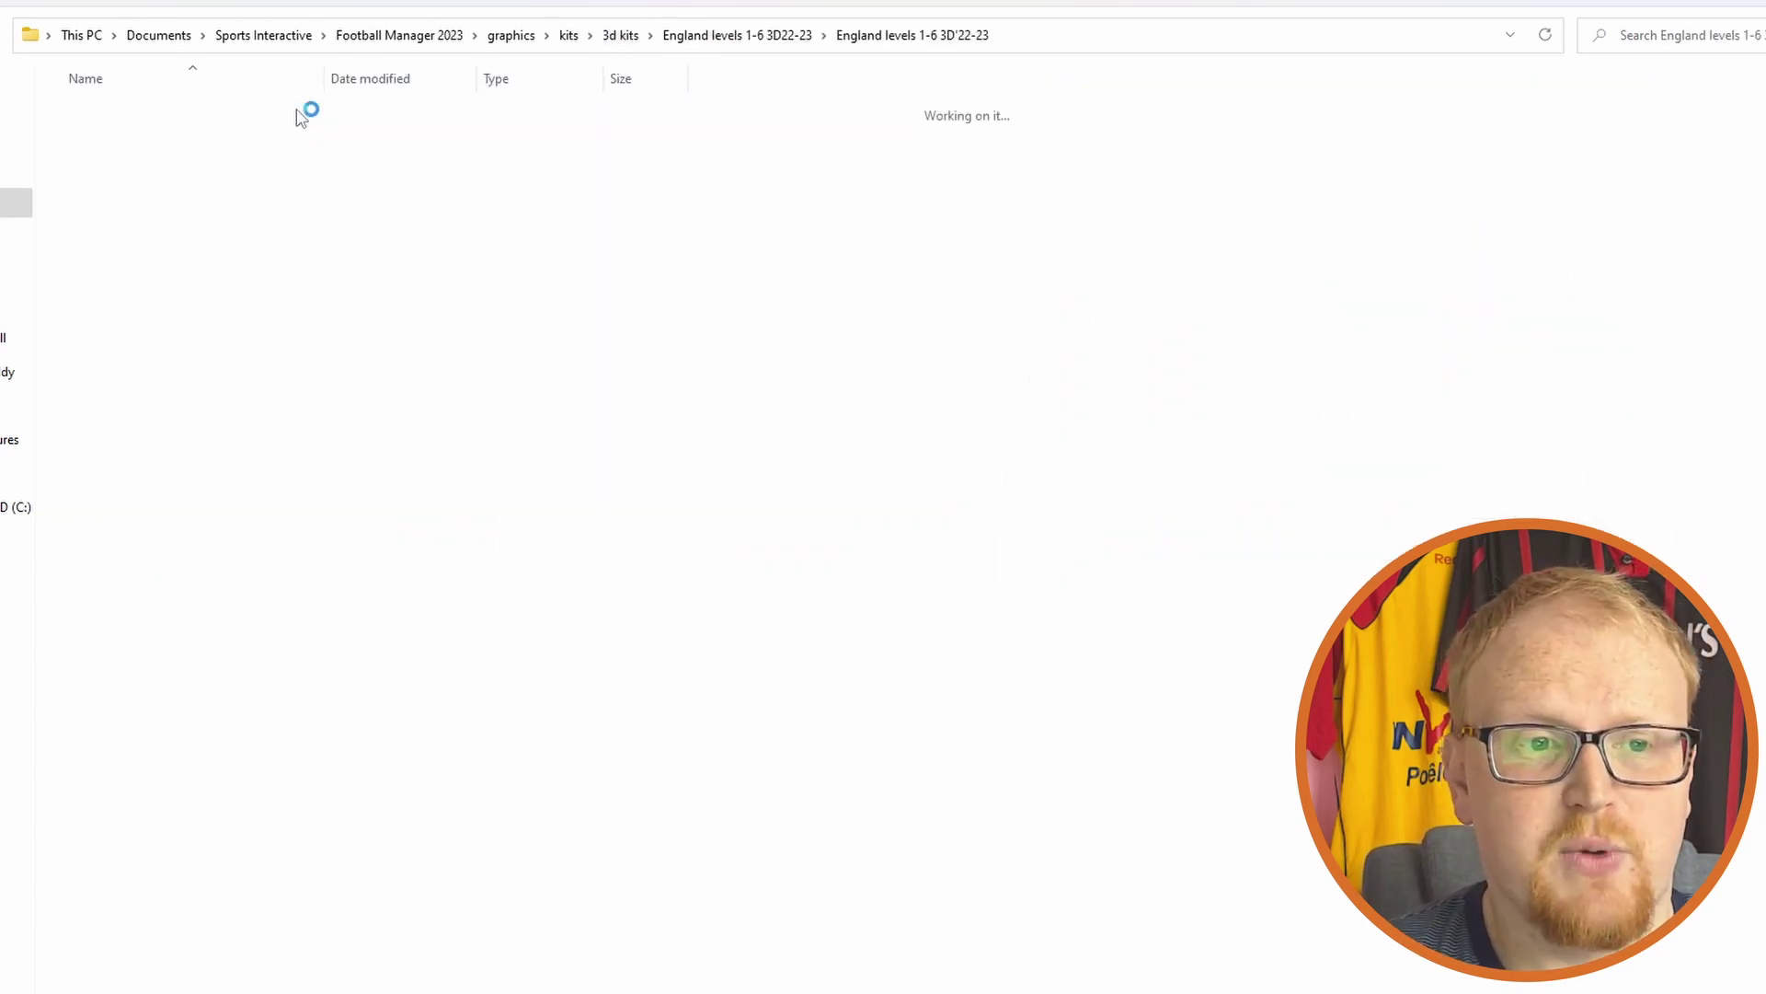
double_click(299, 114)
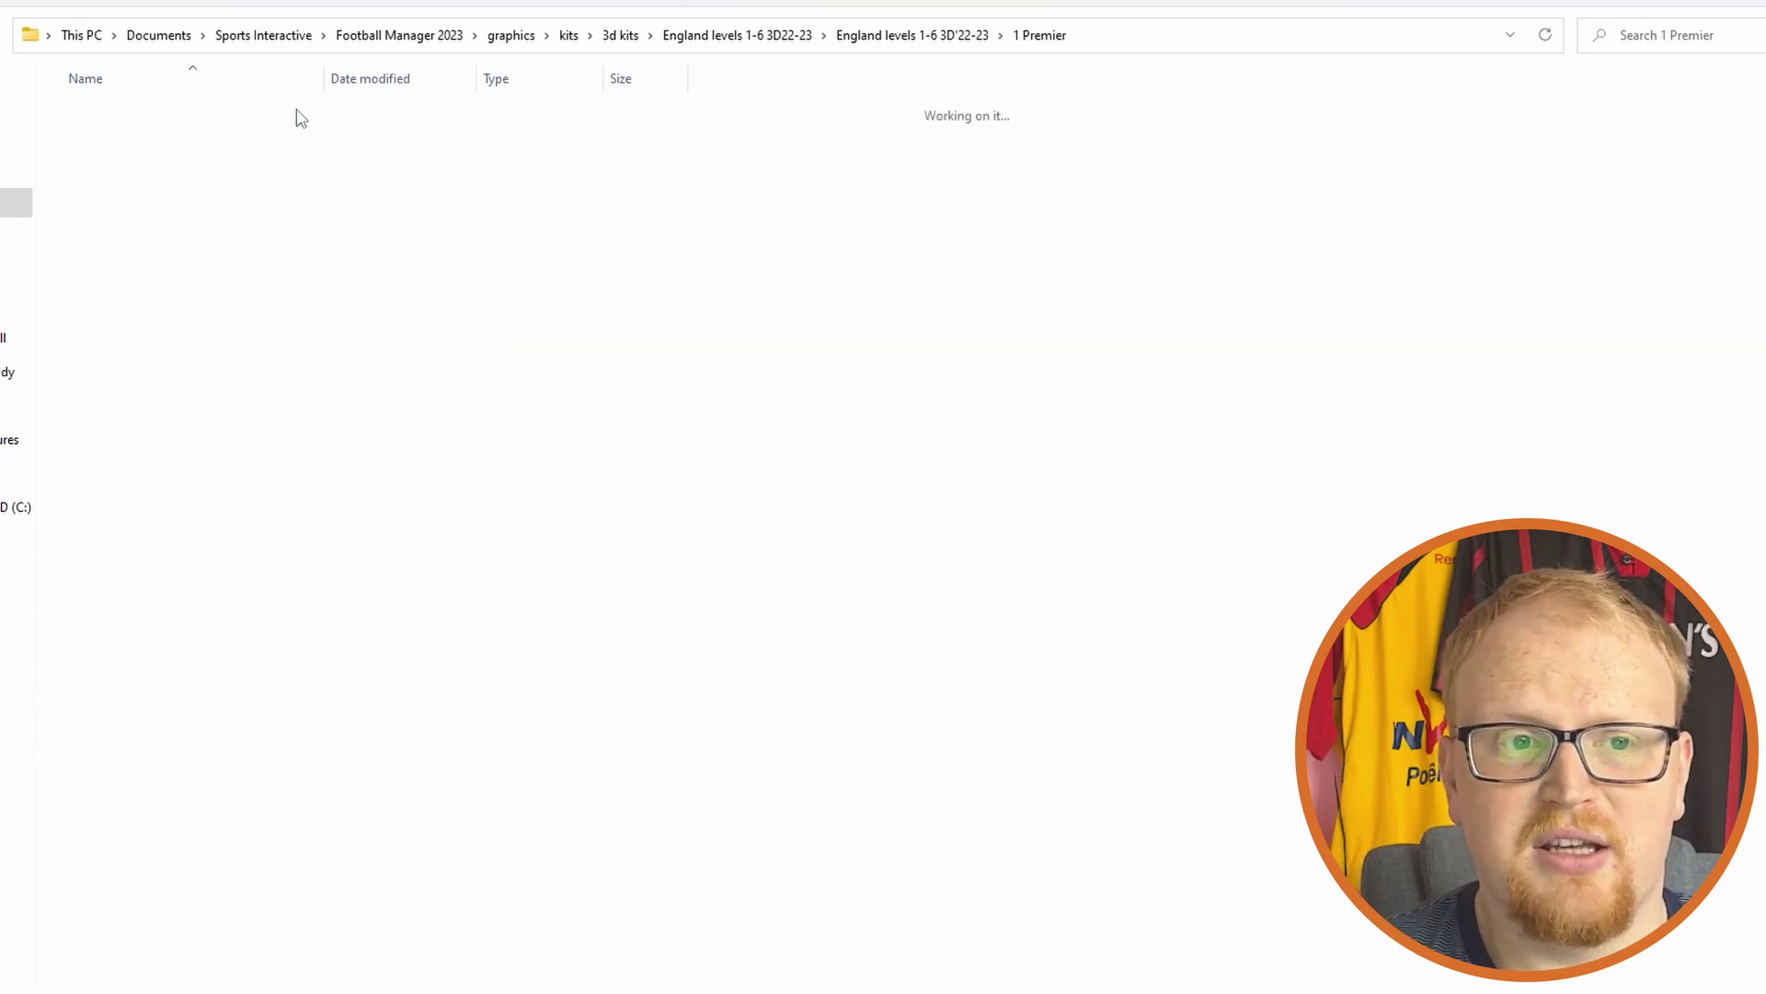
left_click(879, 53)
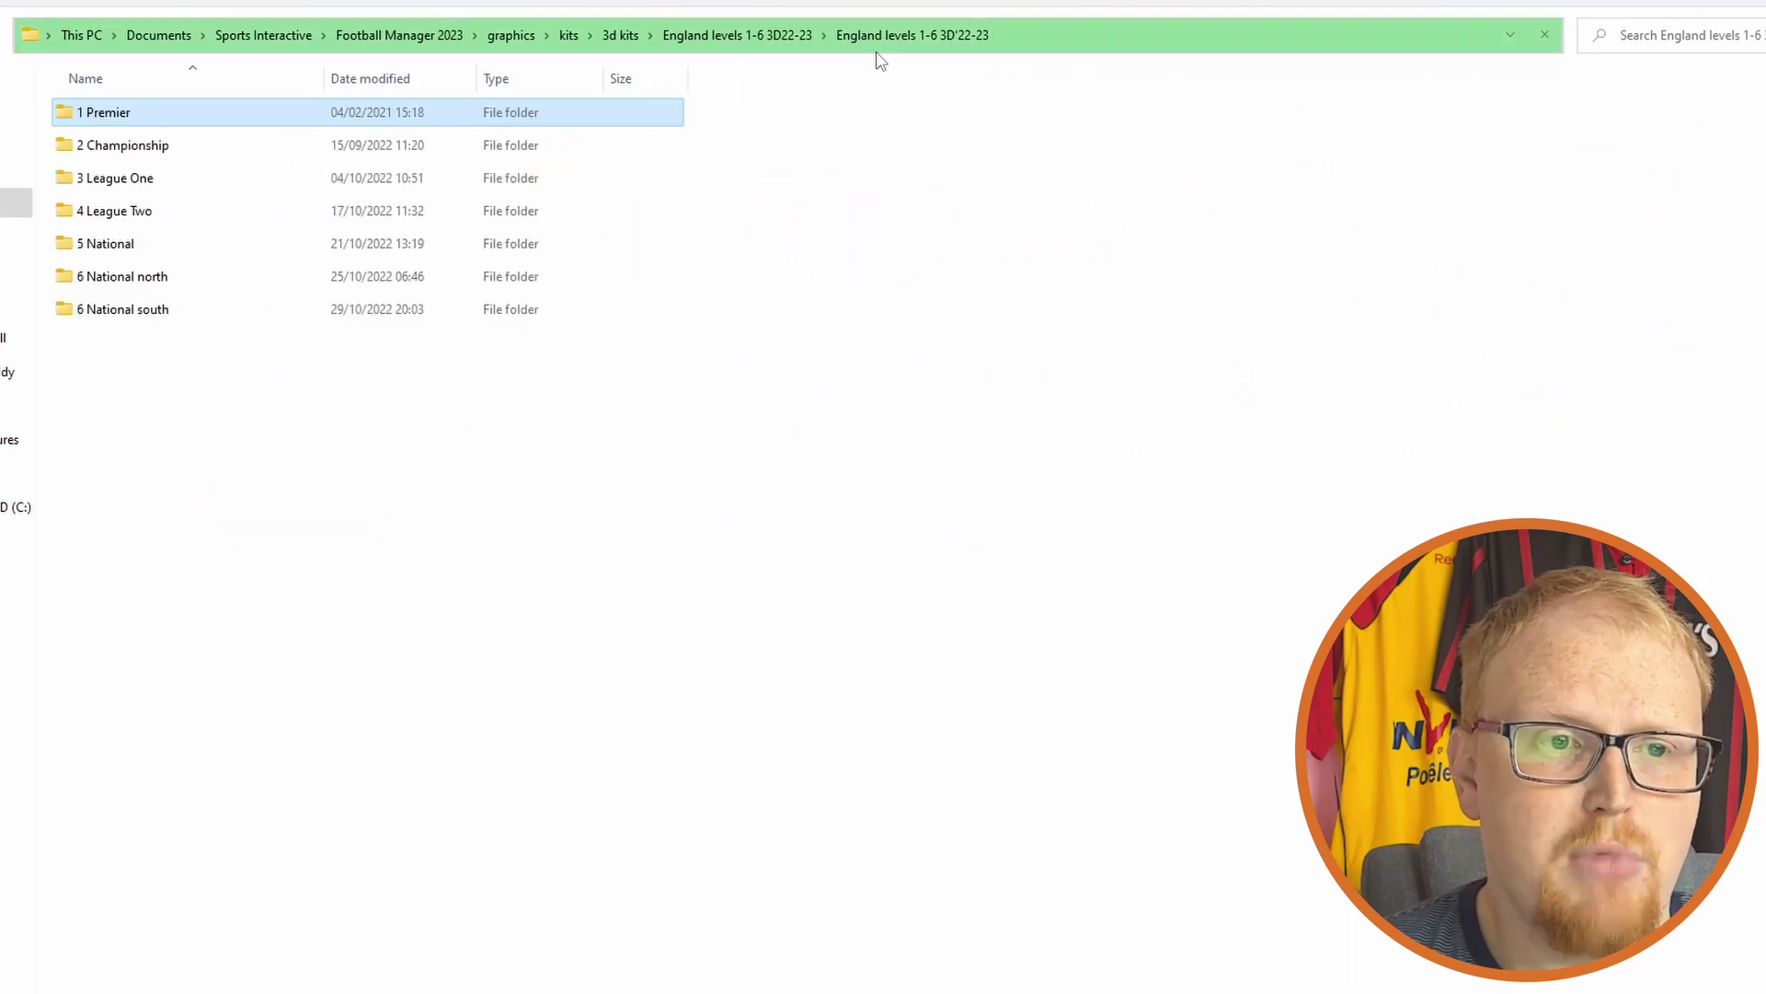
left_click(757, 41)
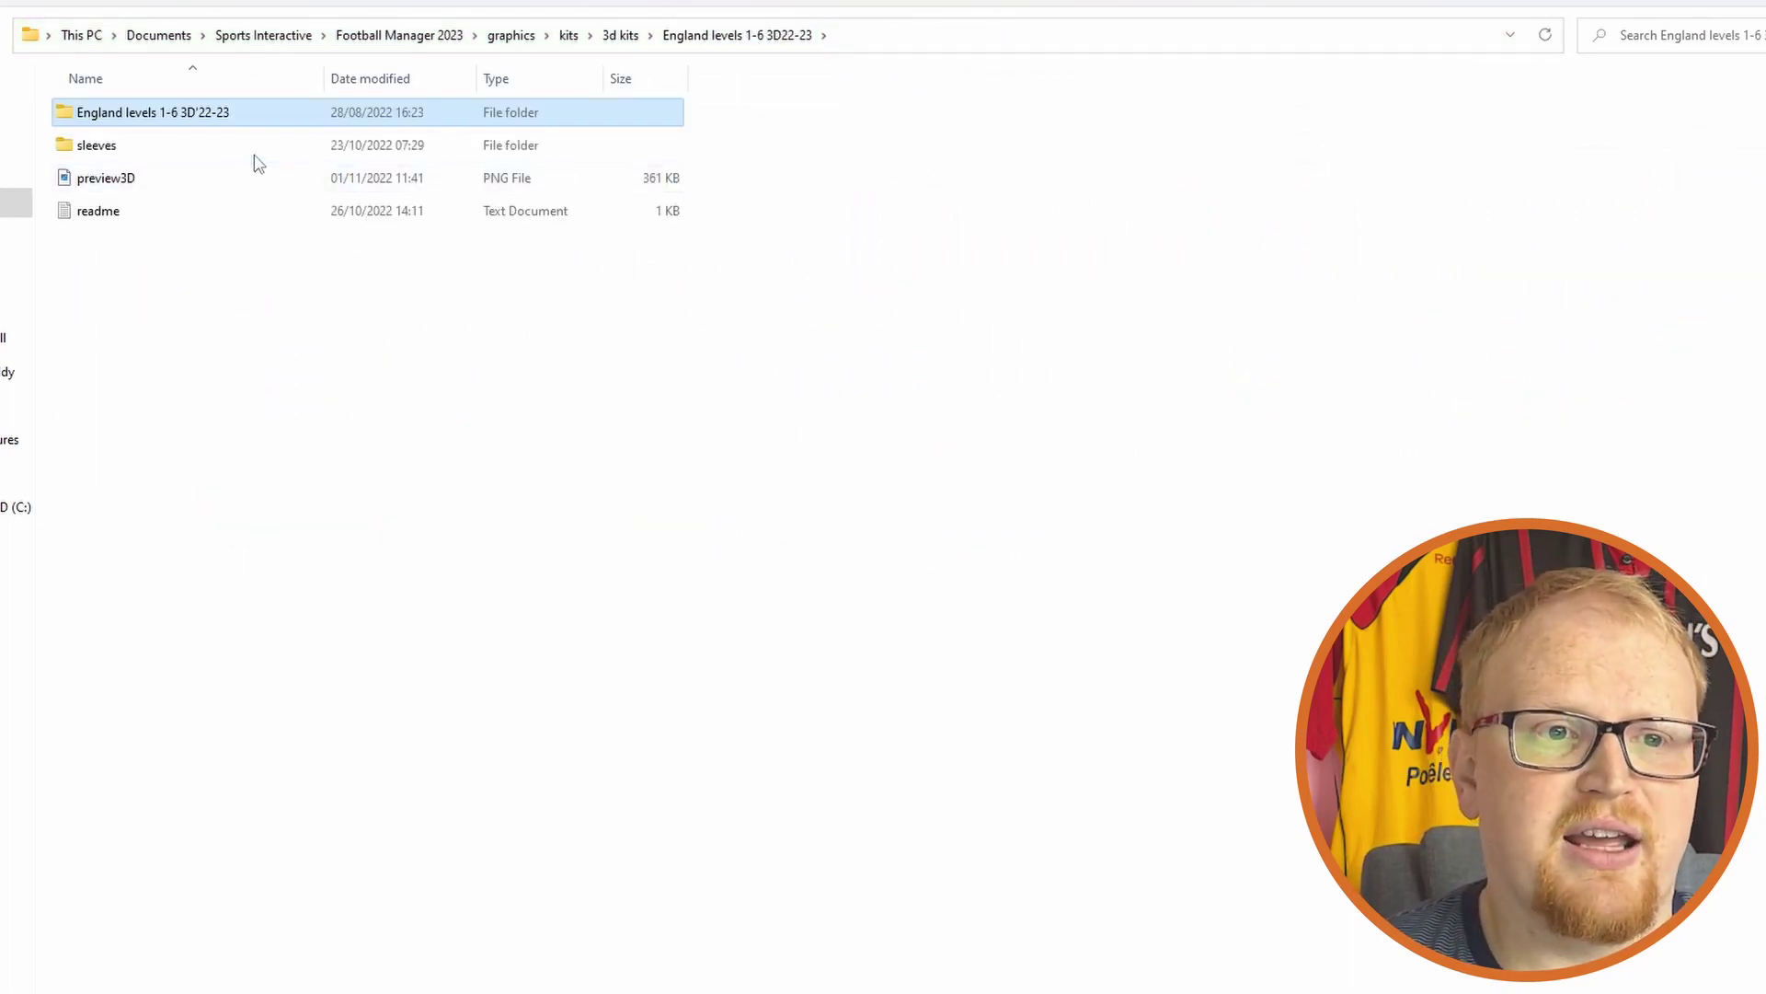
View the sleeves folder of the England kit pack and the kit textures in the Spain - La Liga 22-23 folder
left_click(258, 154)
double_click(258, 154)
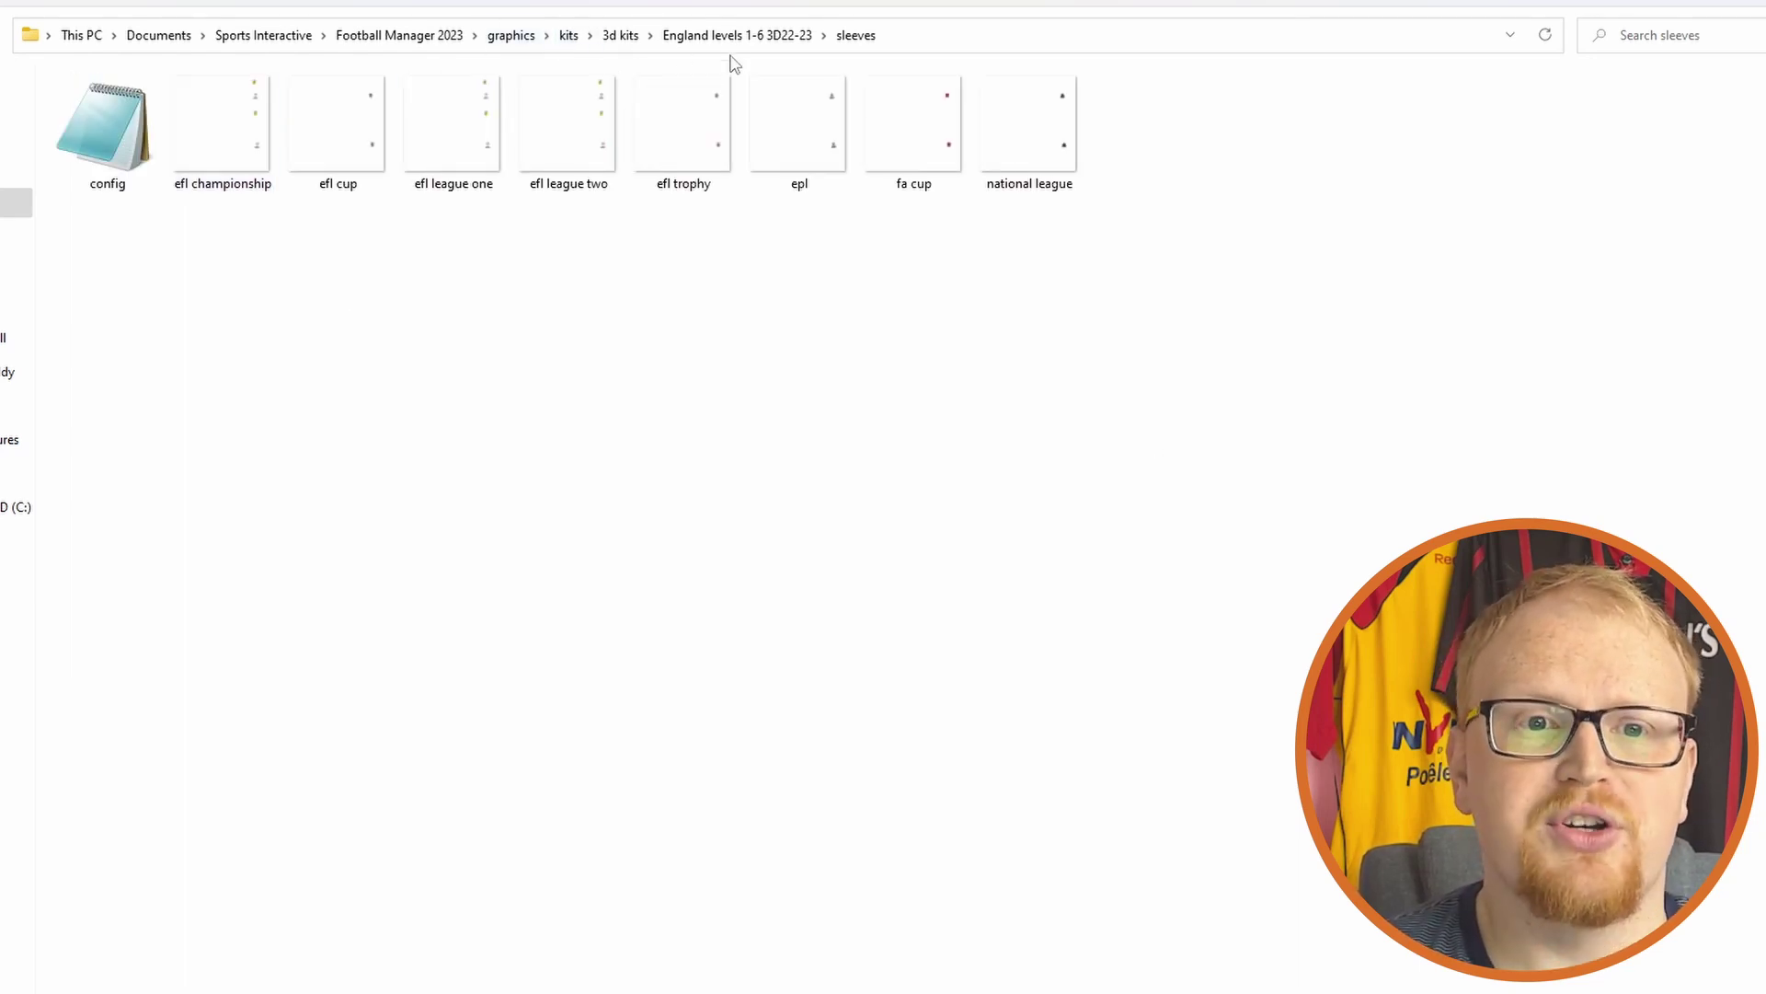
left_click(617, 34)
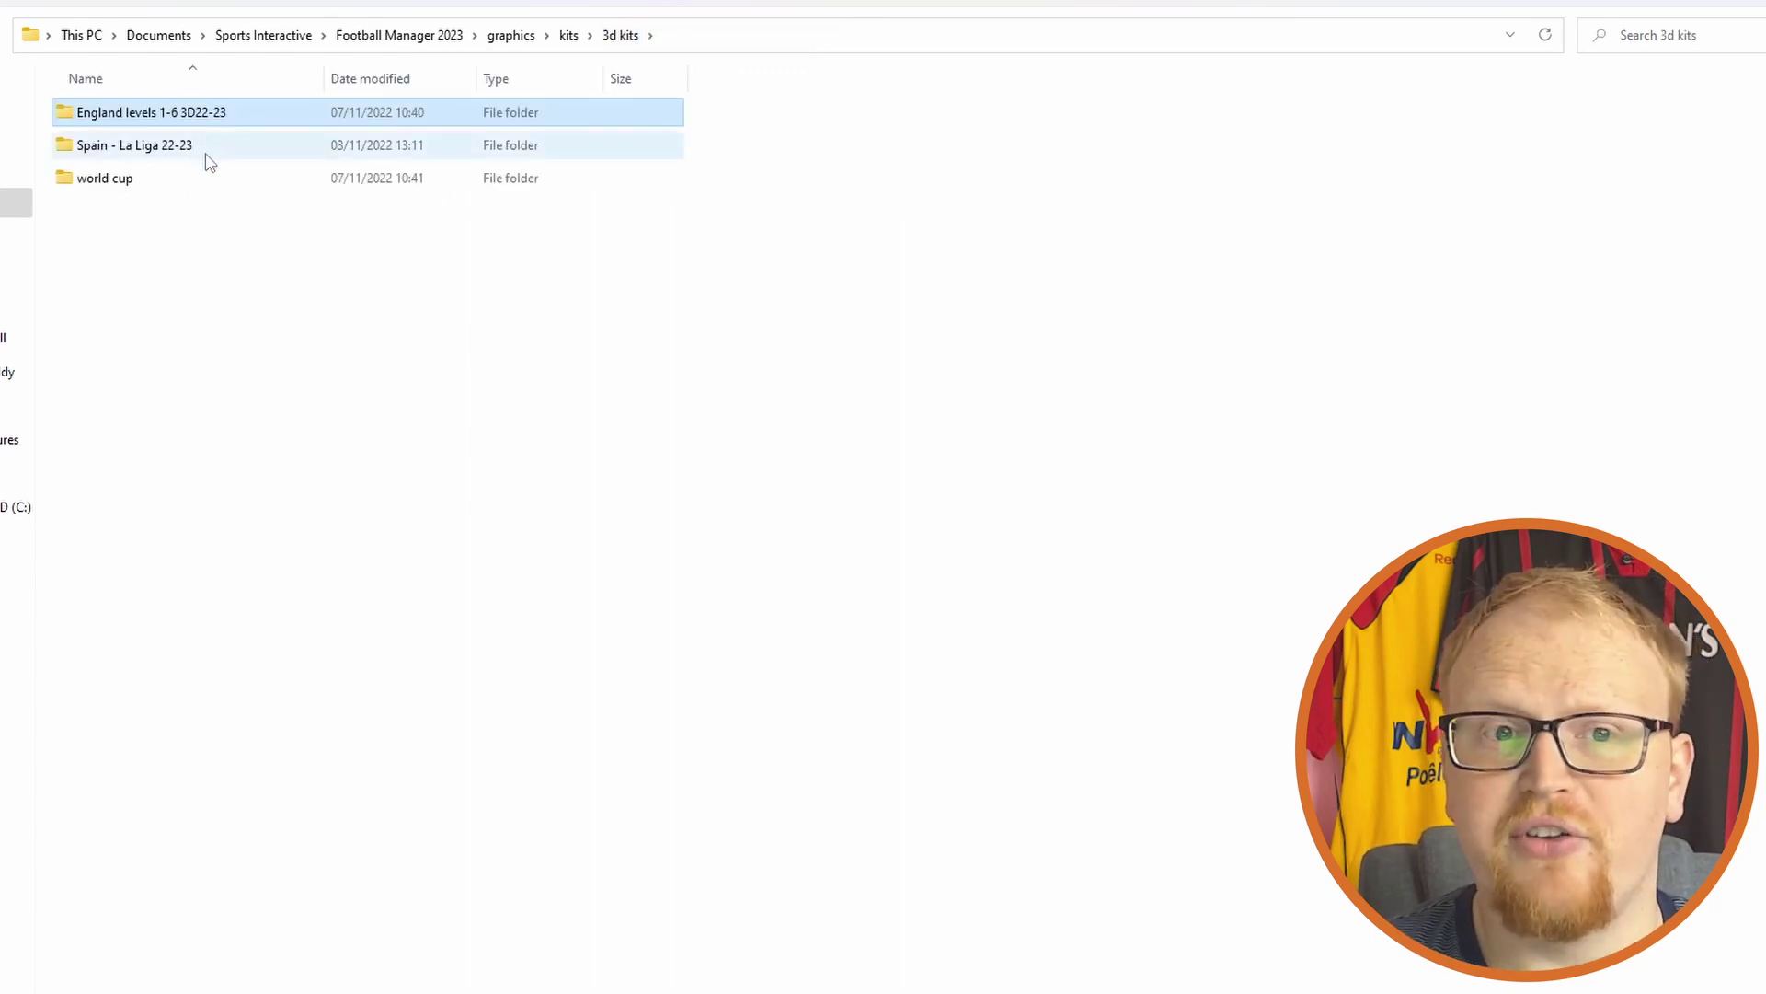
double_click(209, 158)
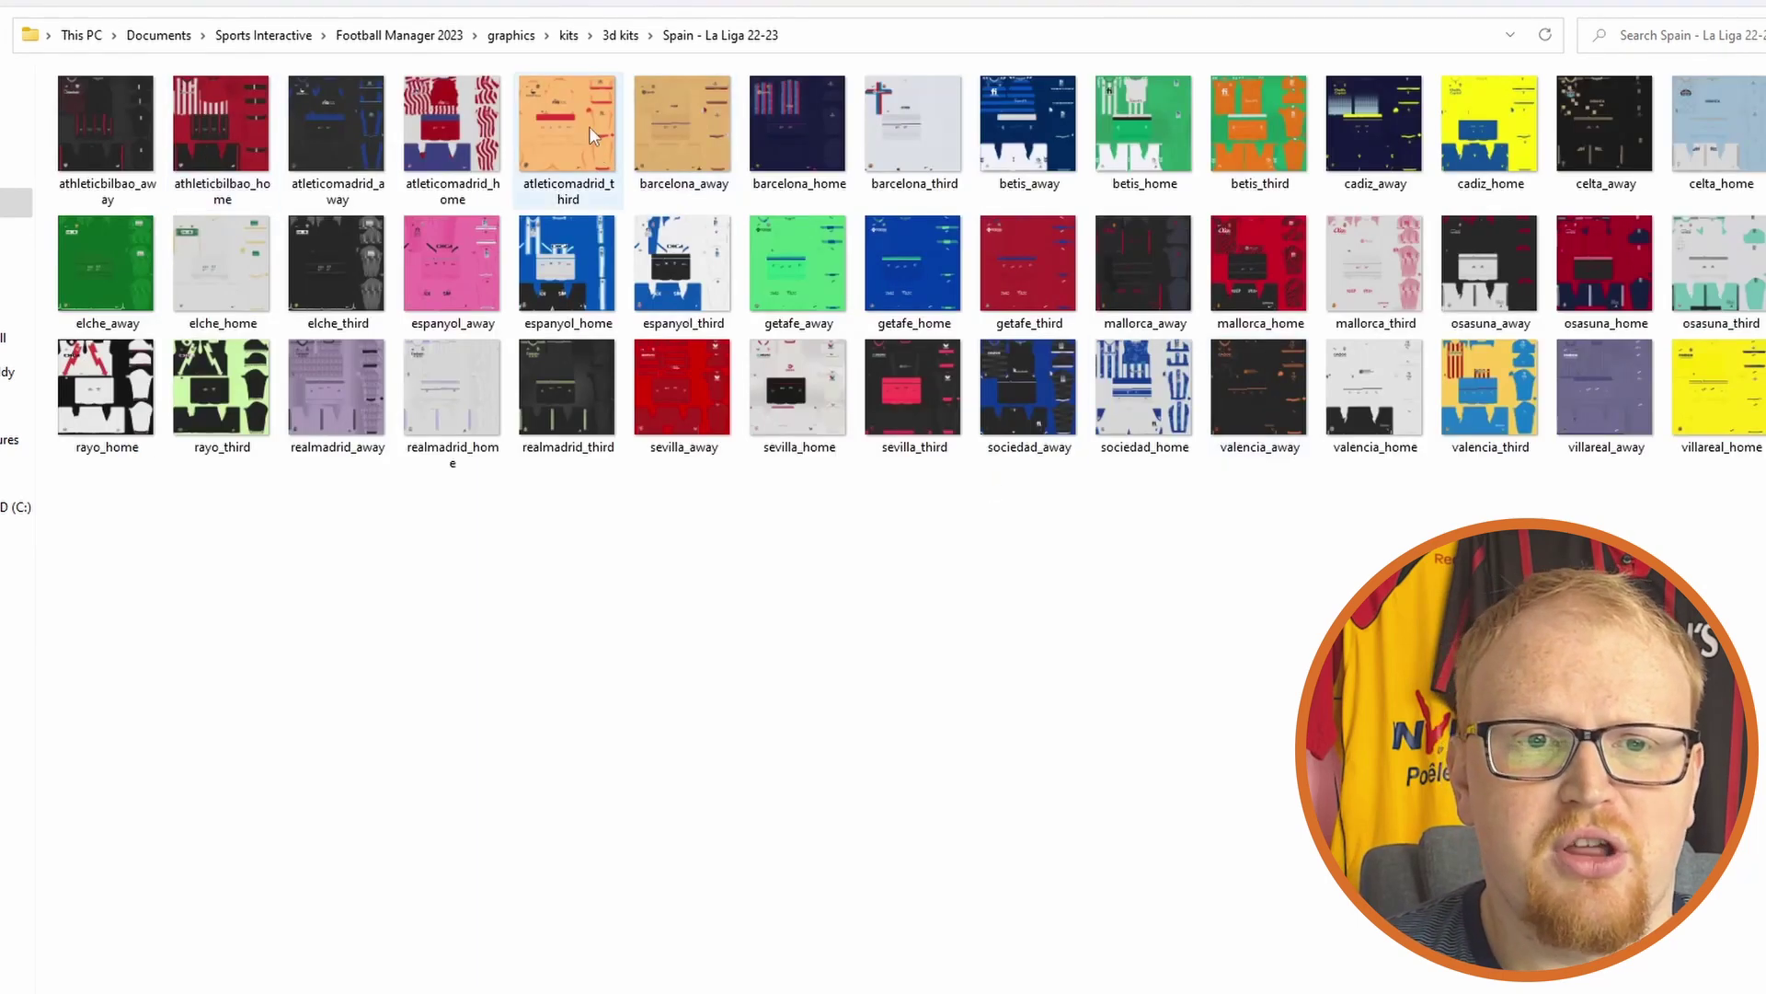
Open the FC12 kits folder inside kits, view the shirt images in its England - Championship subfolder, and return to FC12 kits
left_click(571, 42)
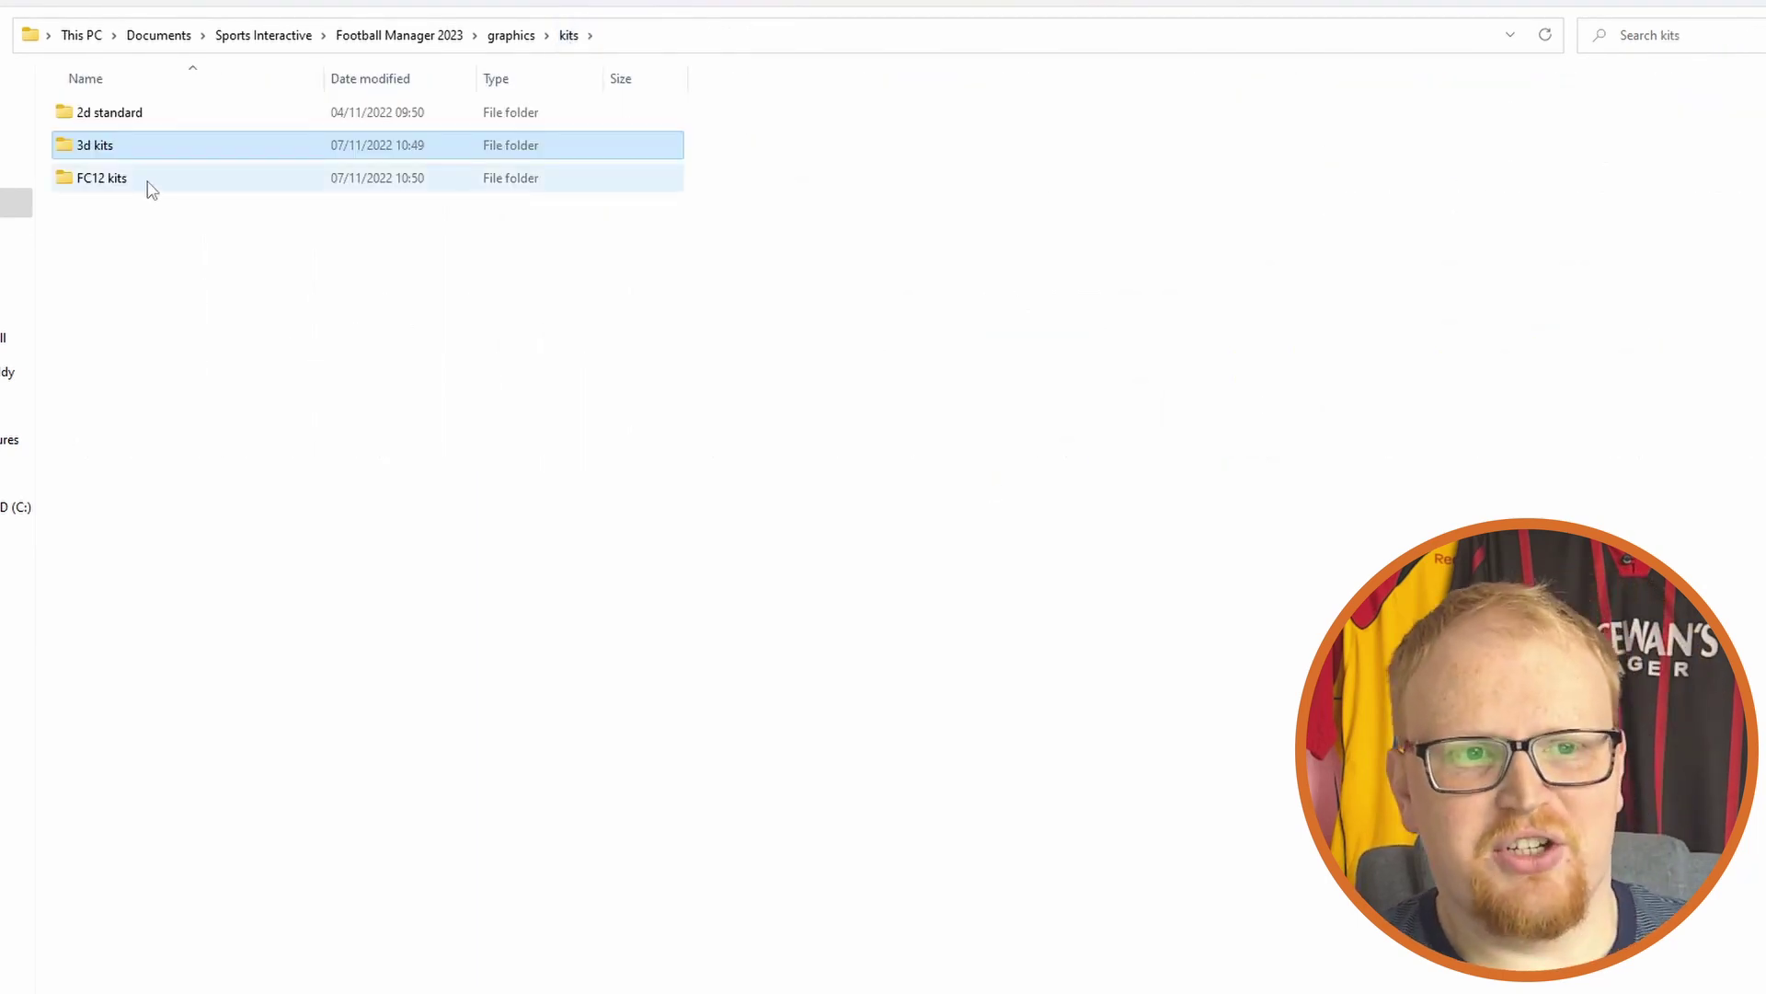
left_click(152, 189)
double_click(149, 184)
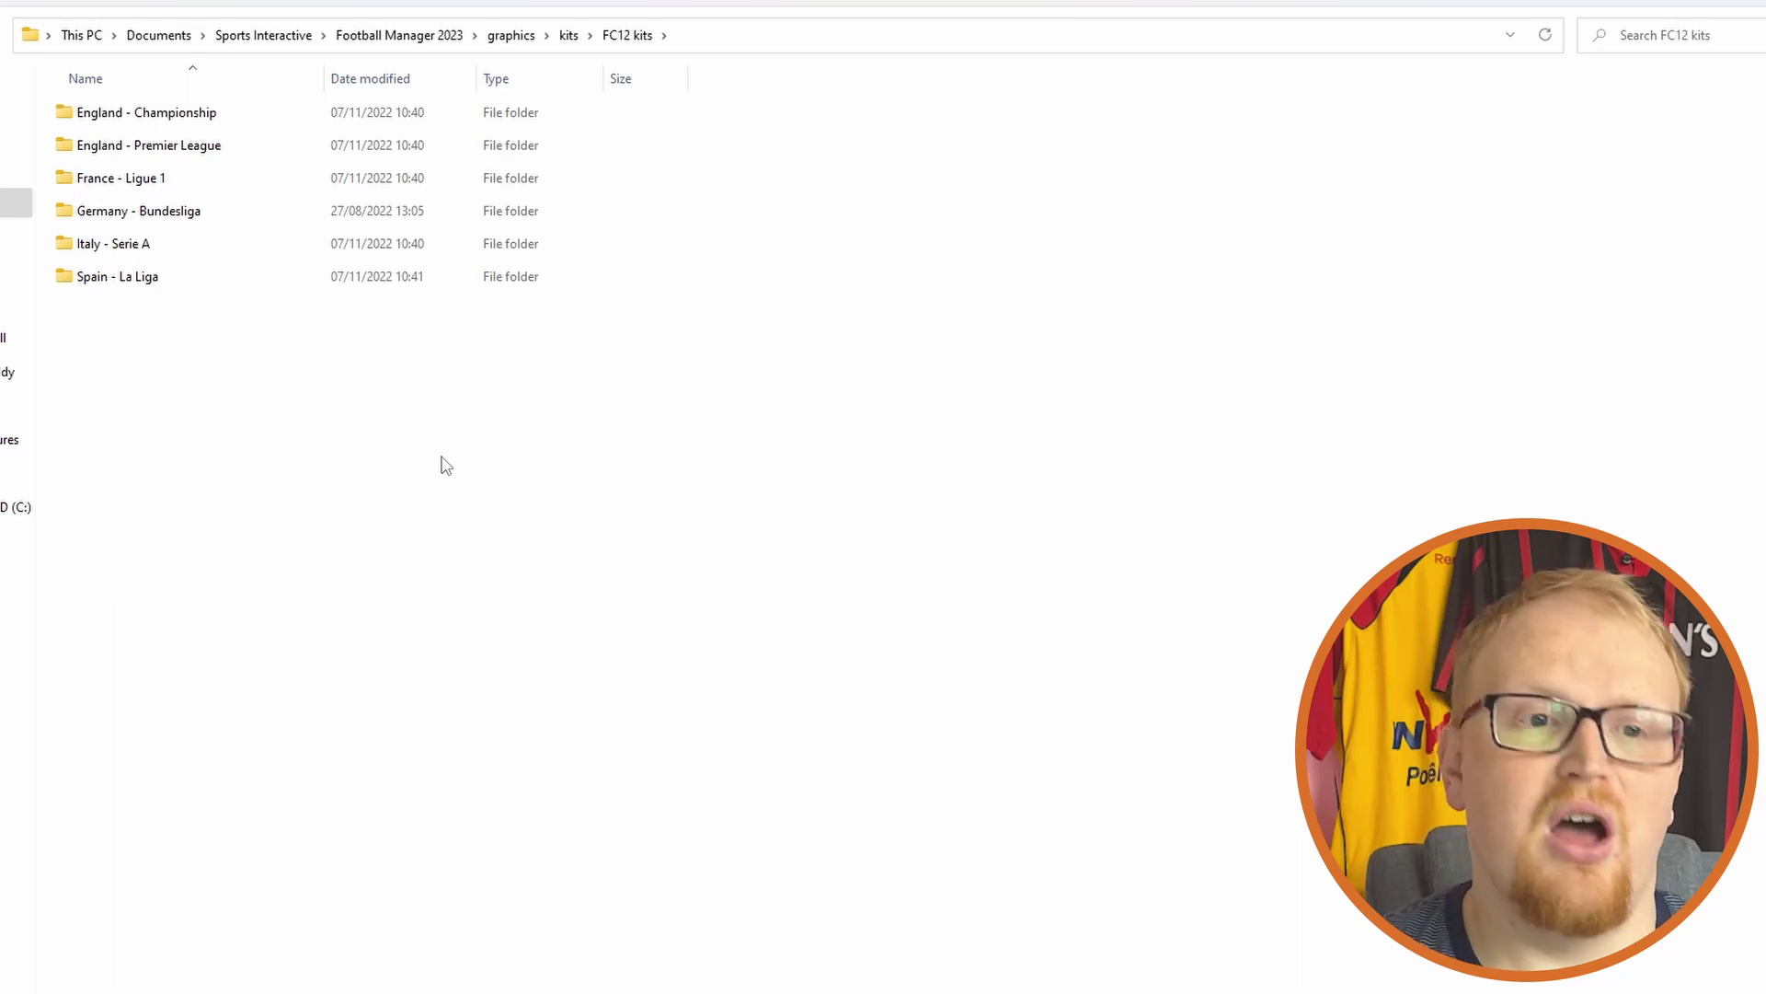
left_click(184, 119)
double_click(187, 126)
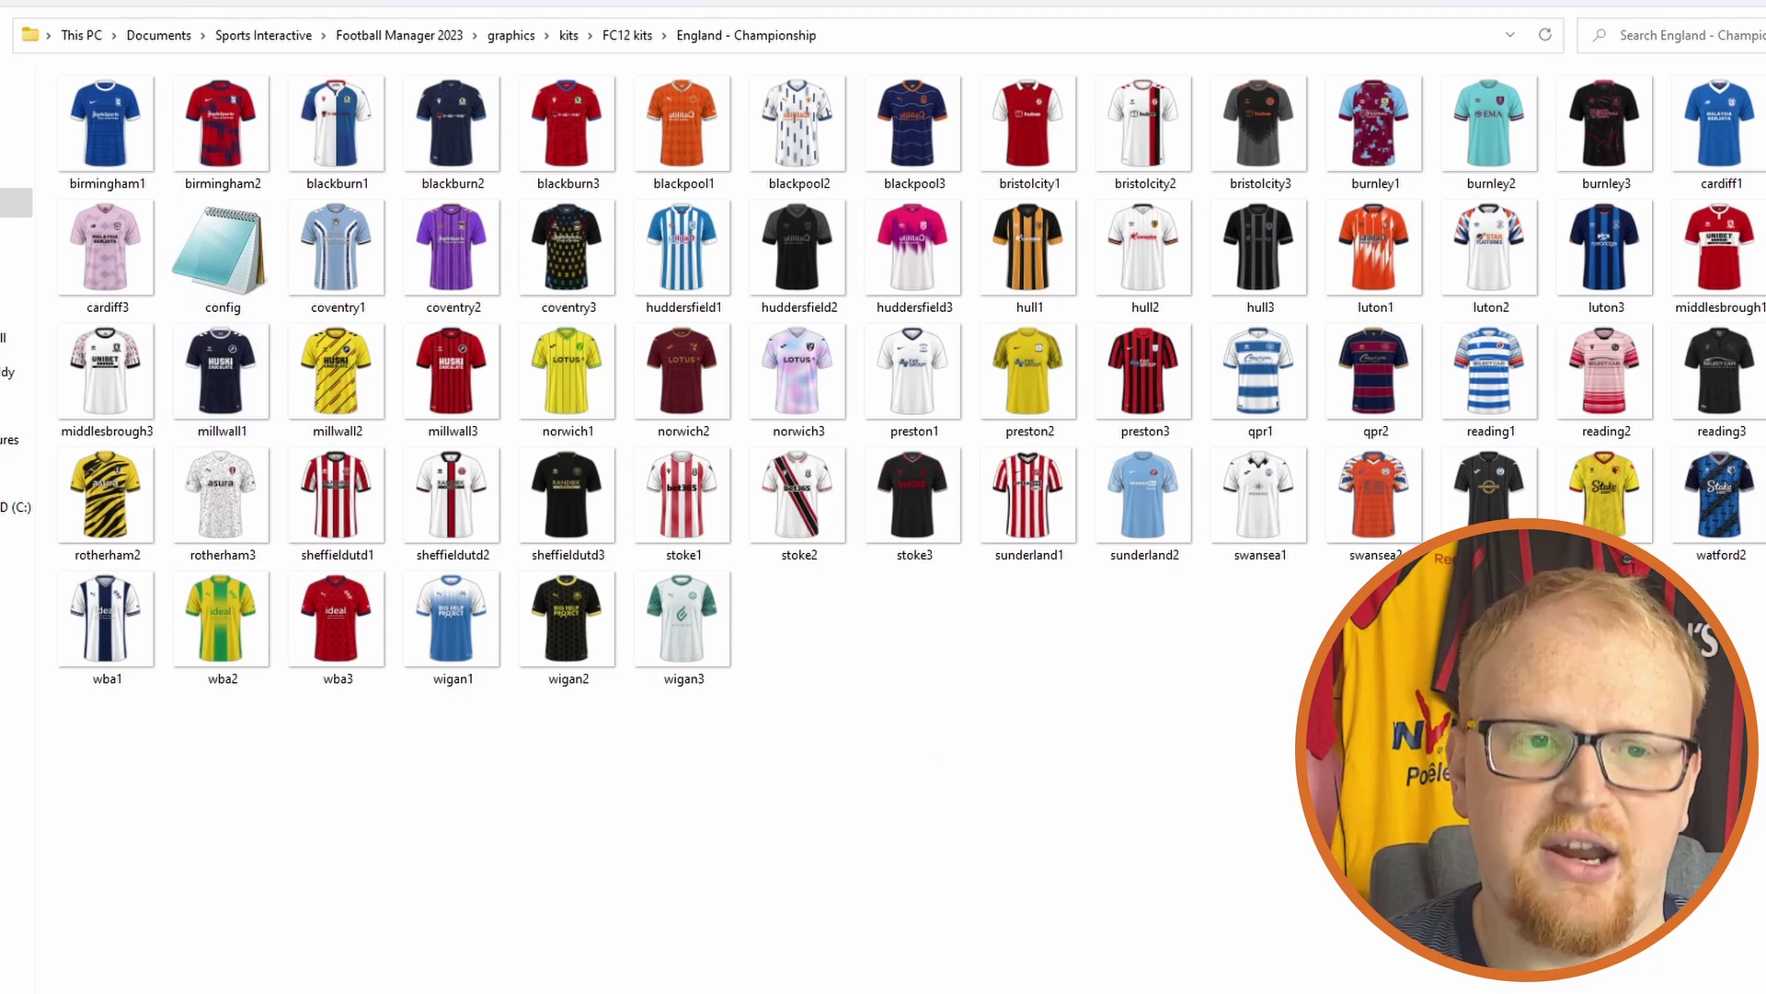
left_click(628, 35)
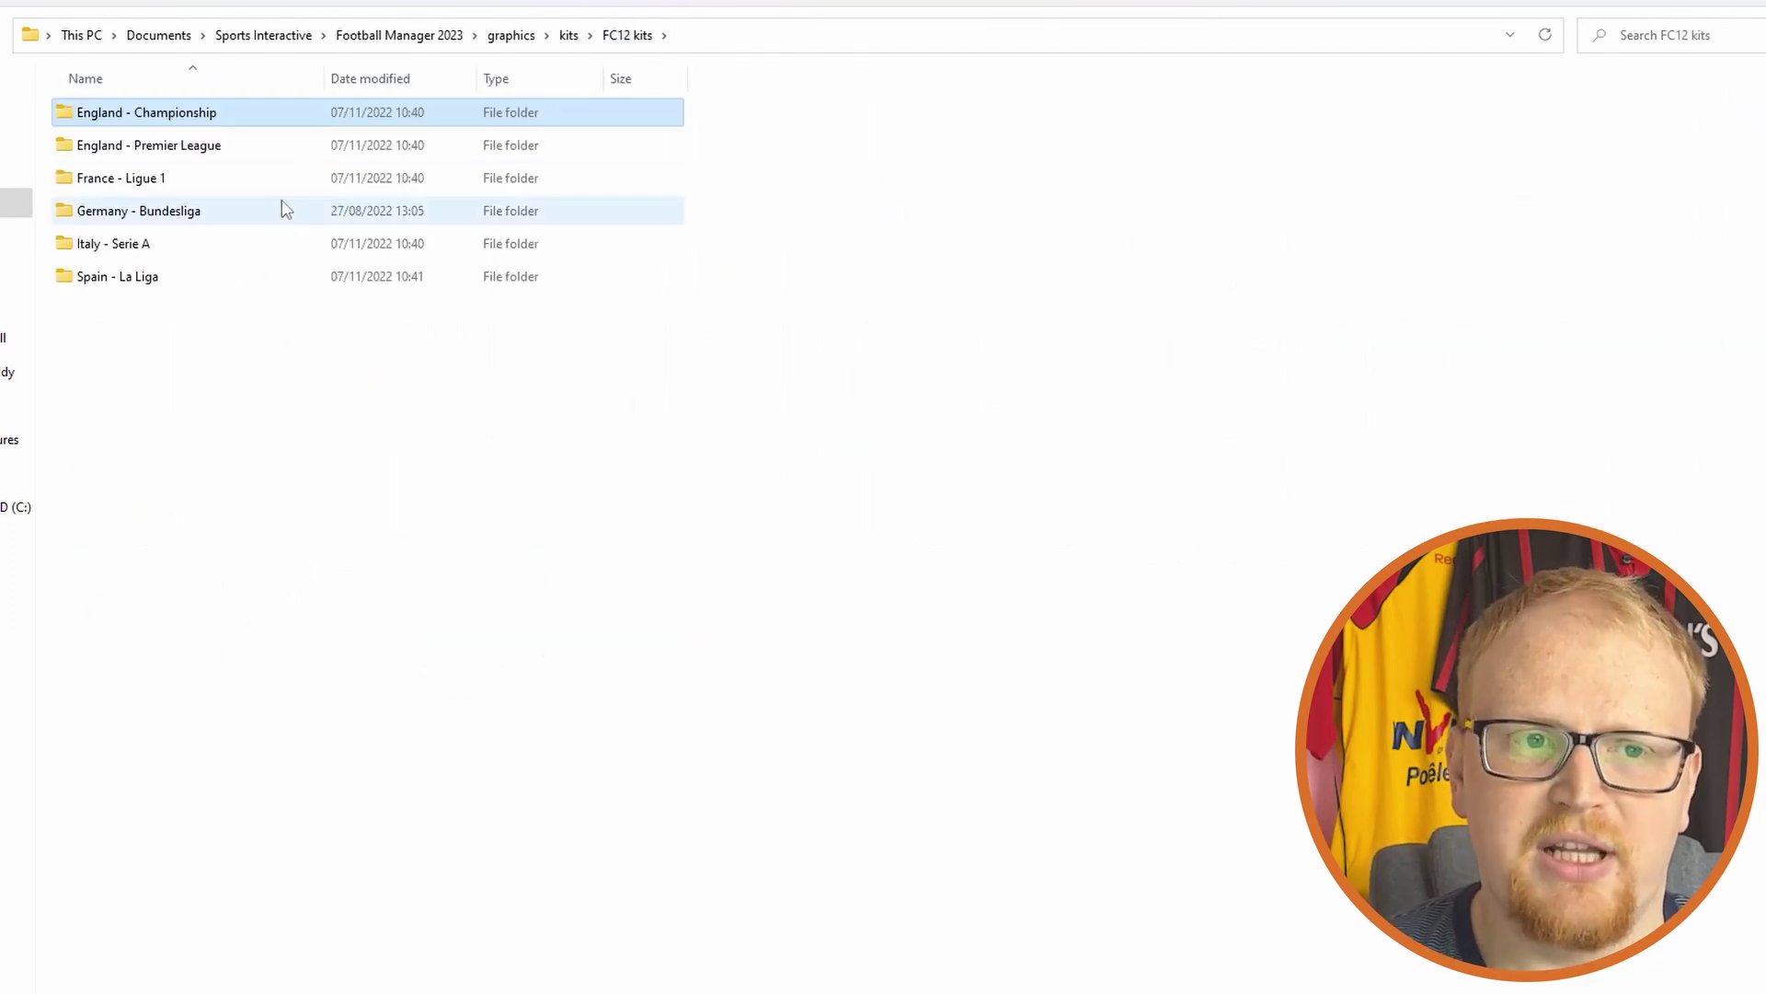
left_click(296, 617)
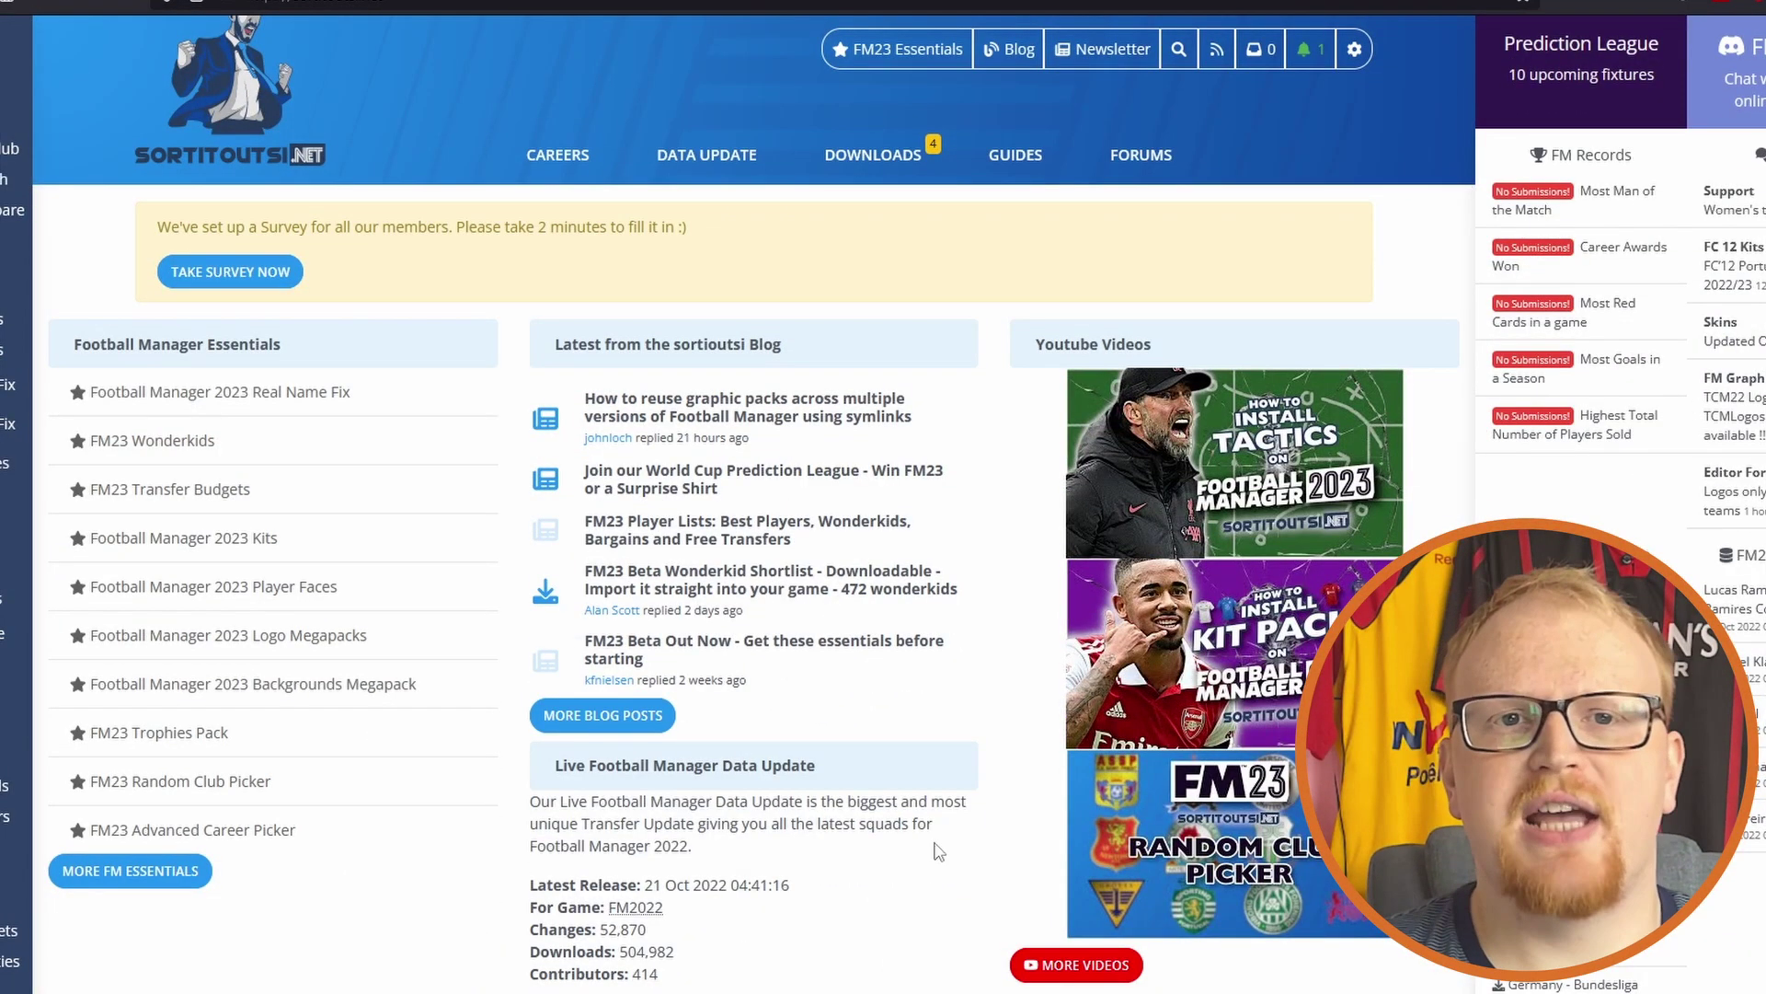
On the sortitoutsi website, open the Football Manager kits page and browse the FM23 FC'12 kit packs
mouse_move(886, 175)
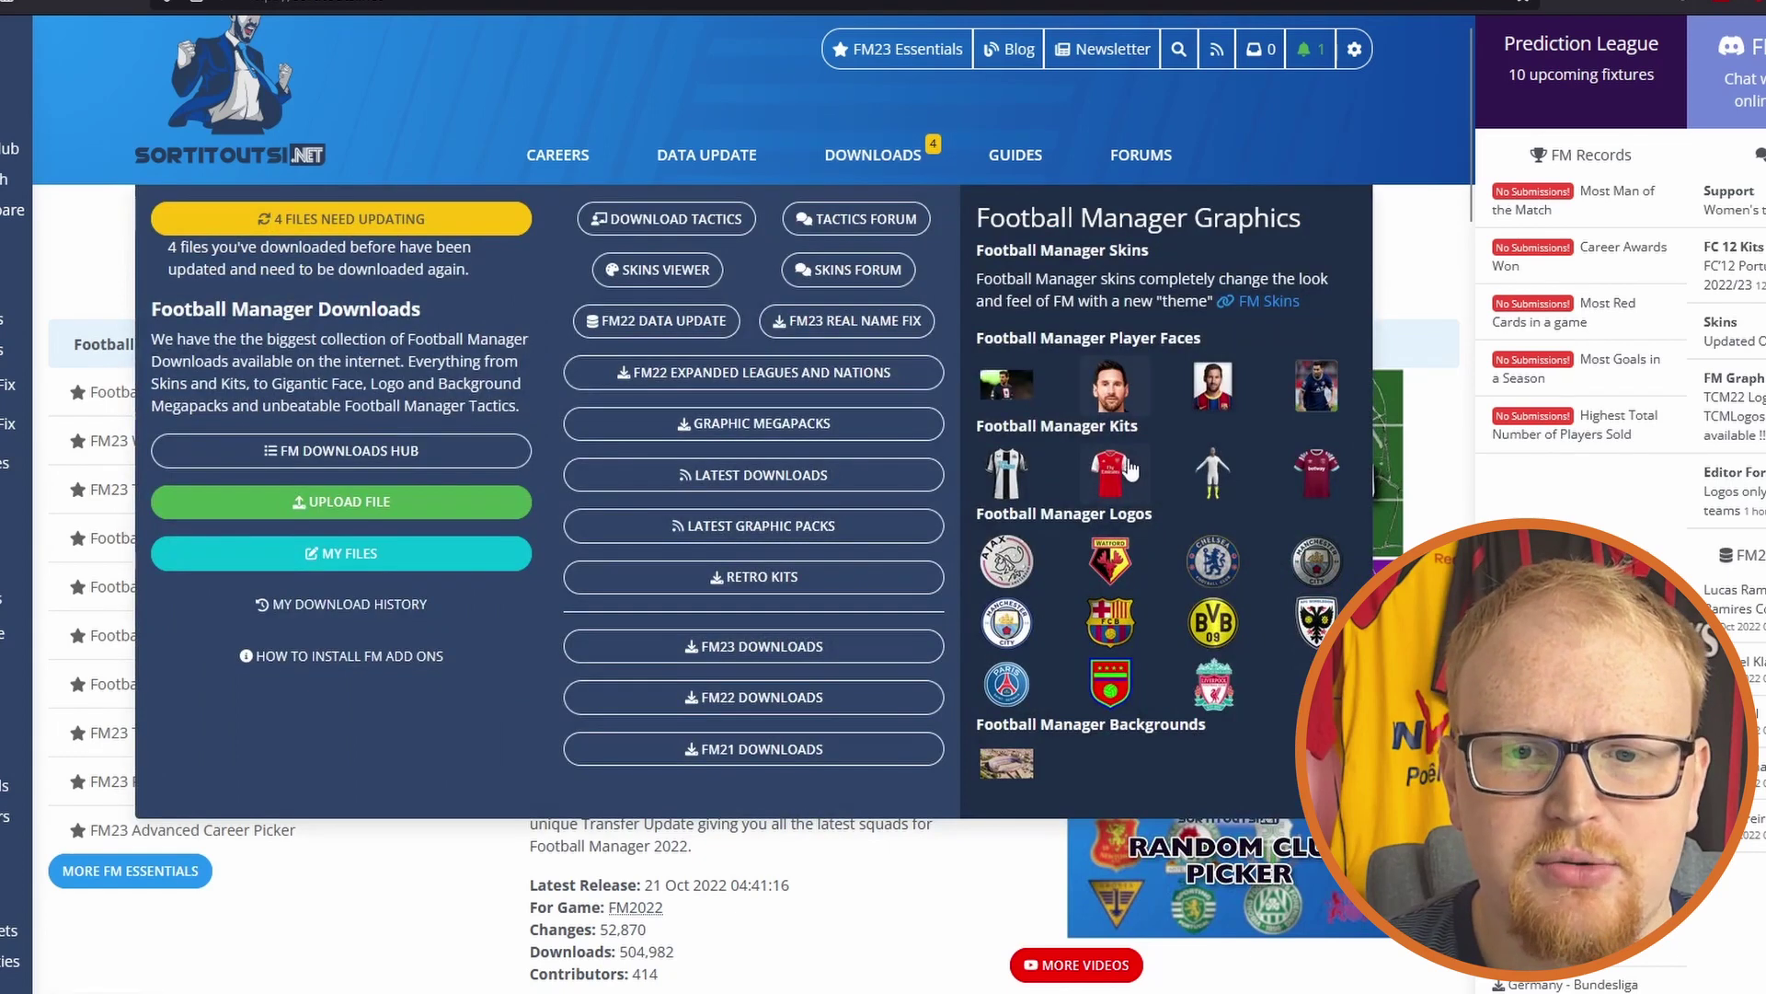
left_click(1081, 426)
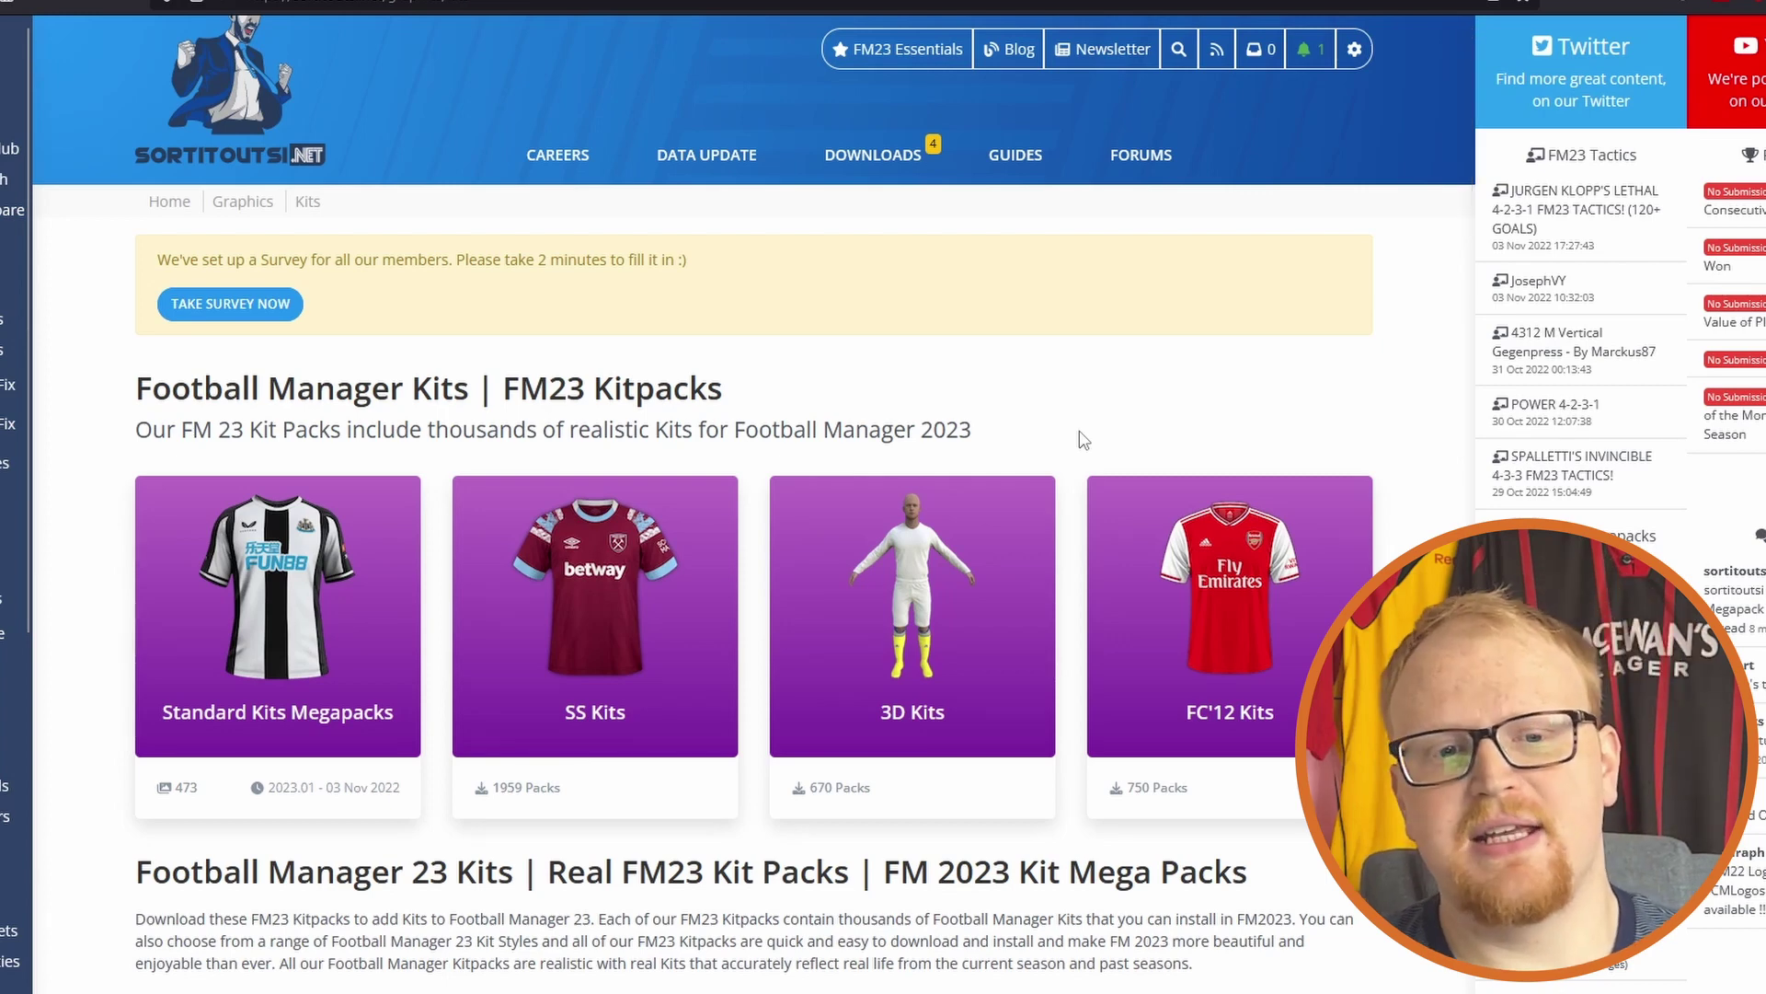
mouse_move(1221, 727)
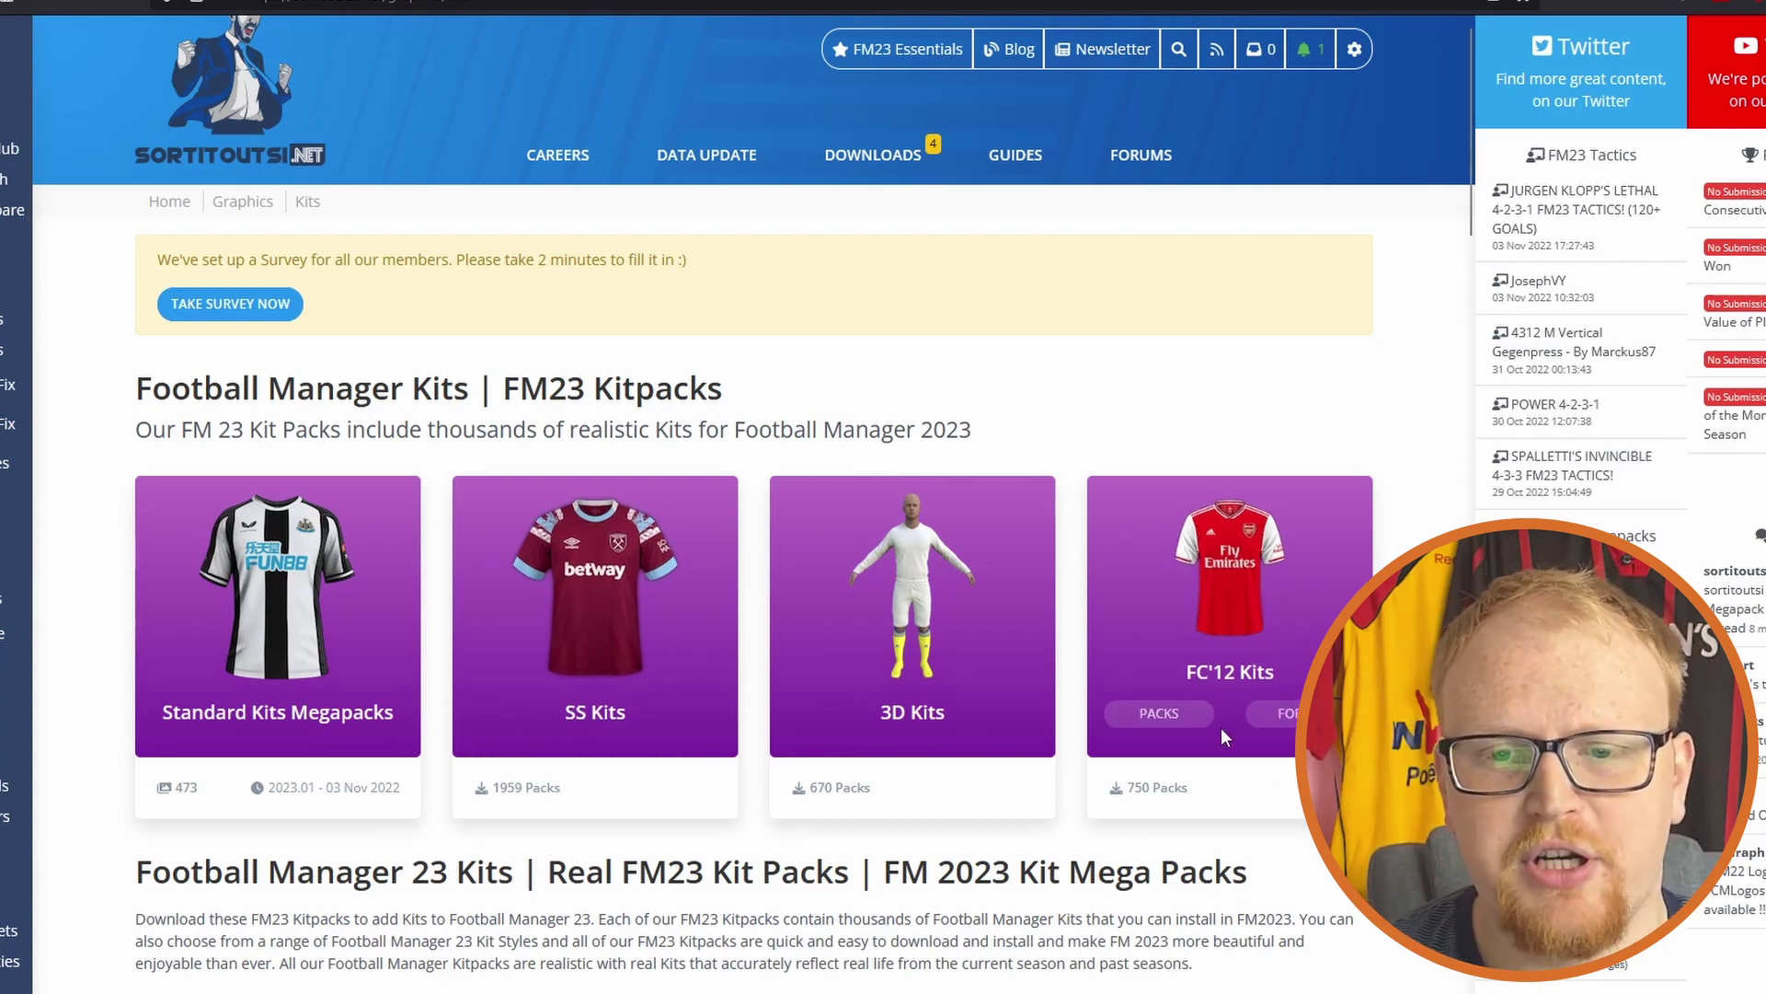
left_click(1223, 637)
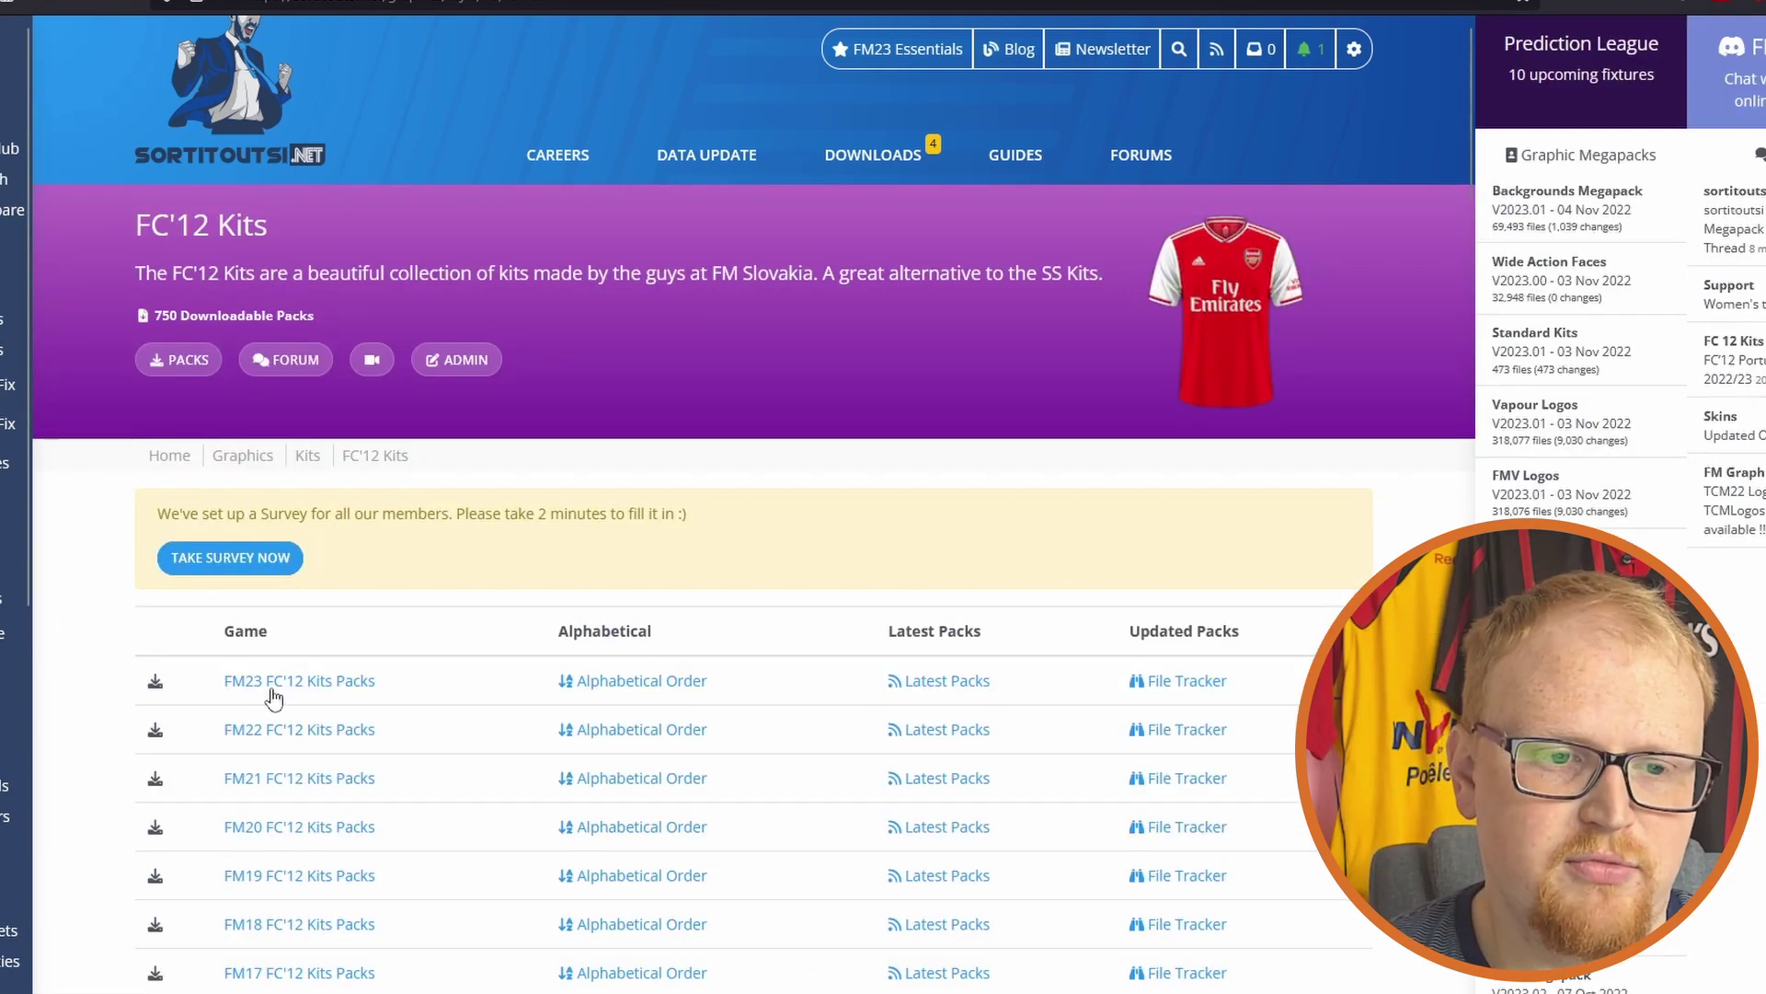
left_click(316, 685)
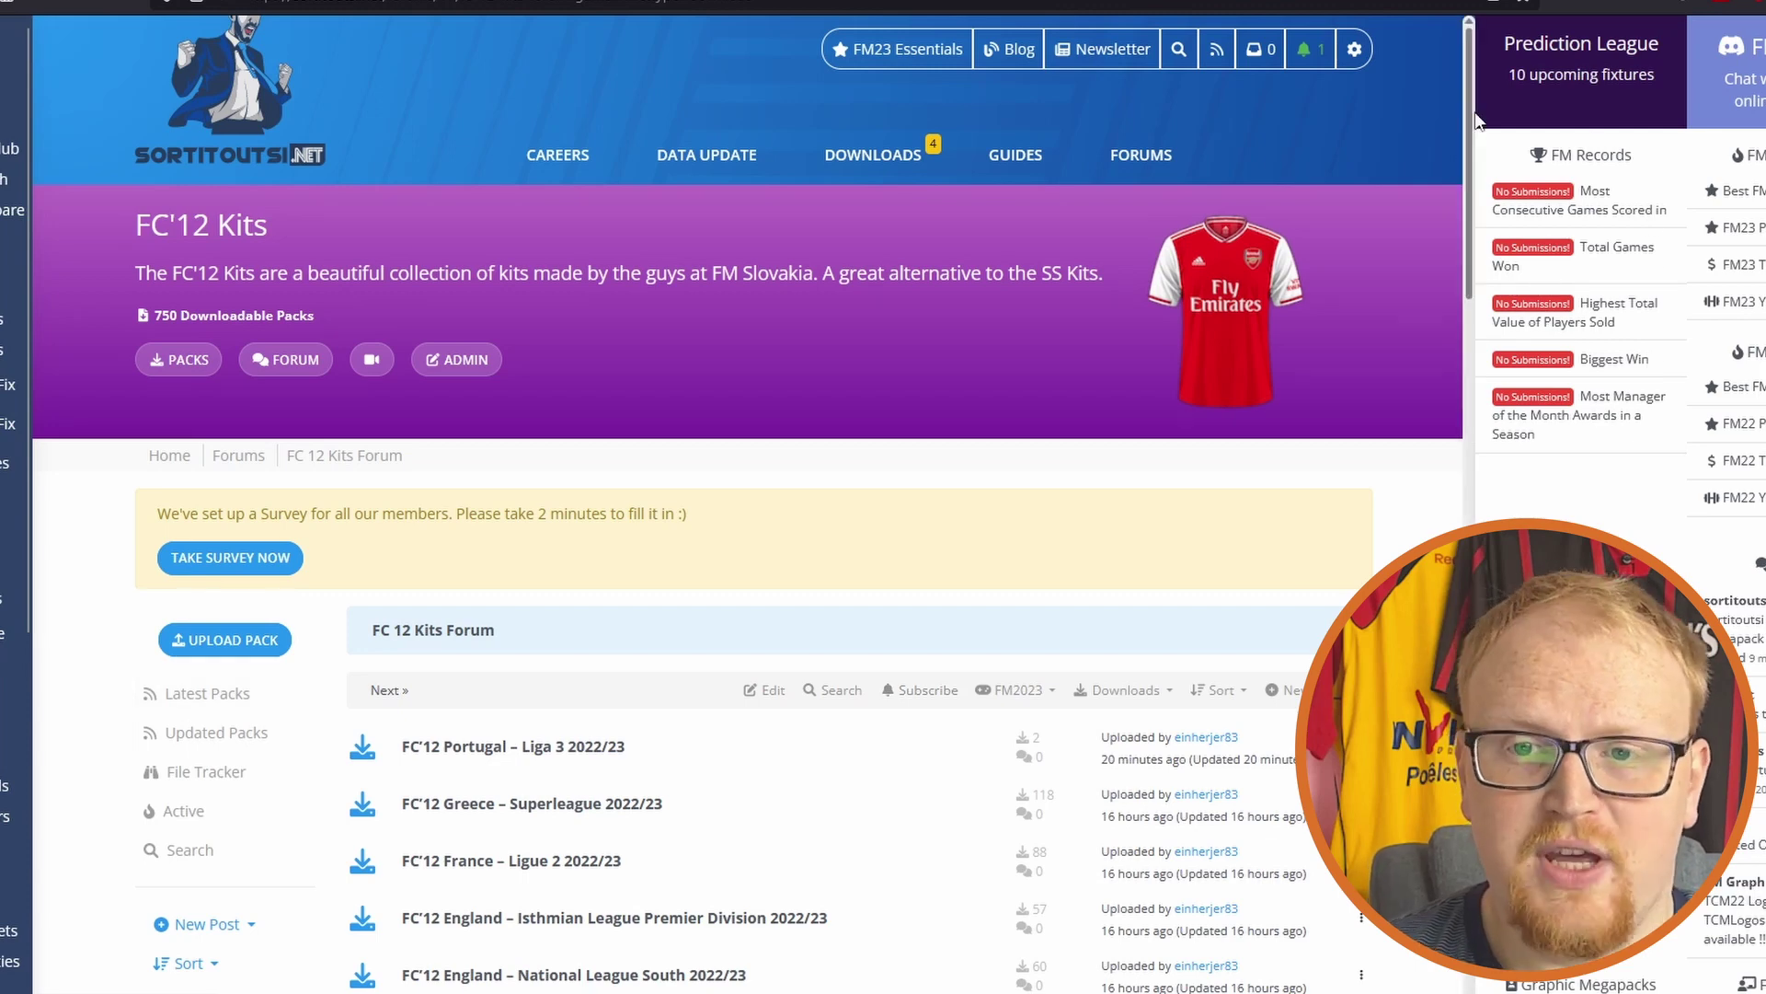
left_click_drag(1471, 119, 1463, 207)
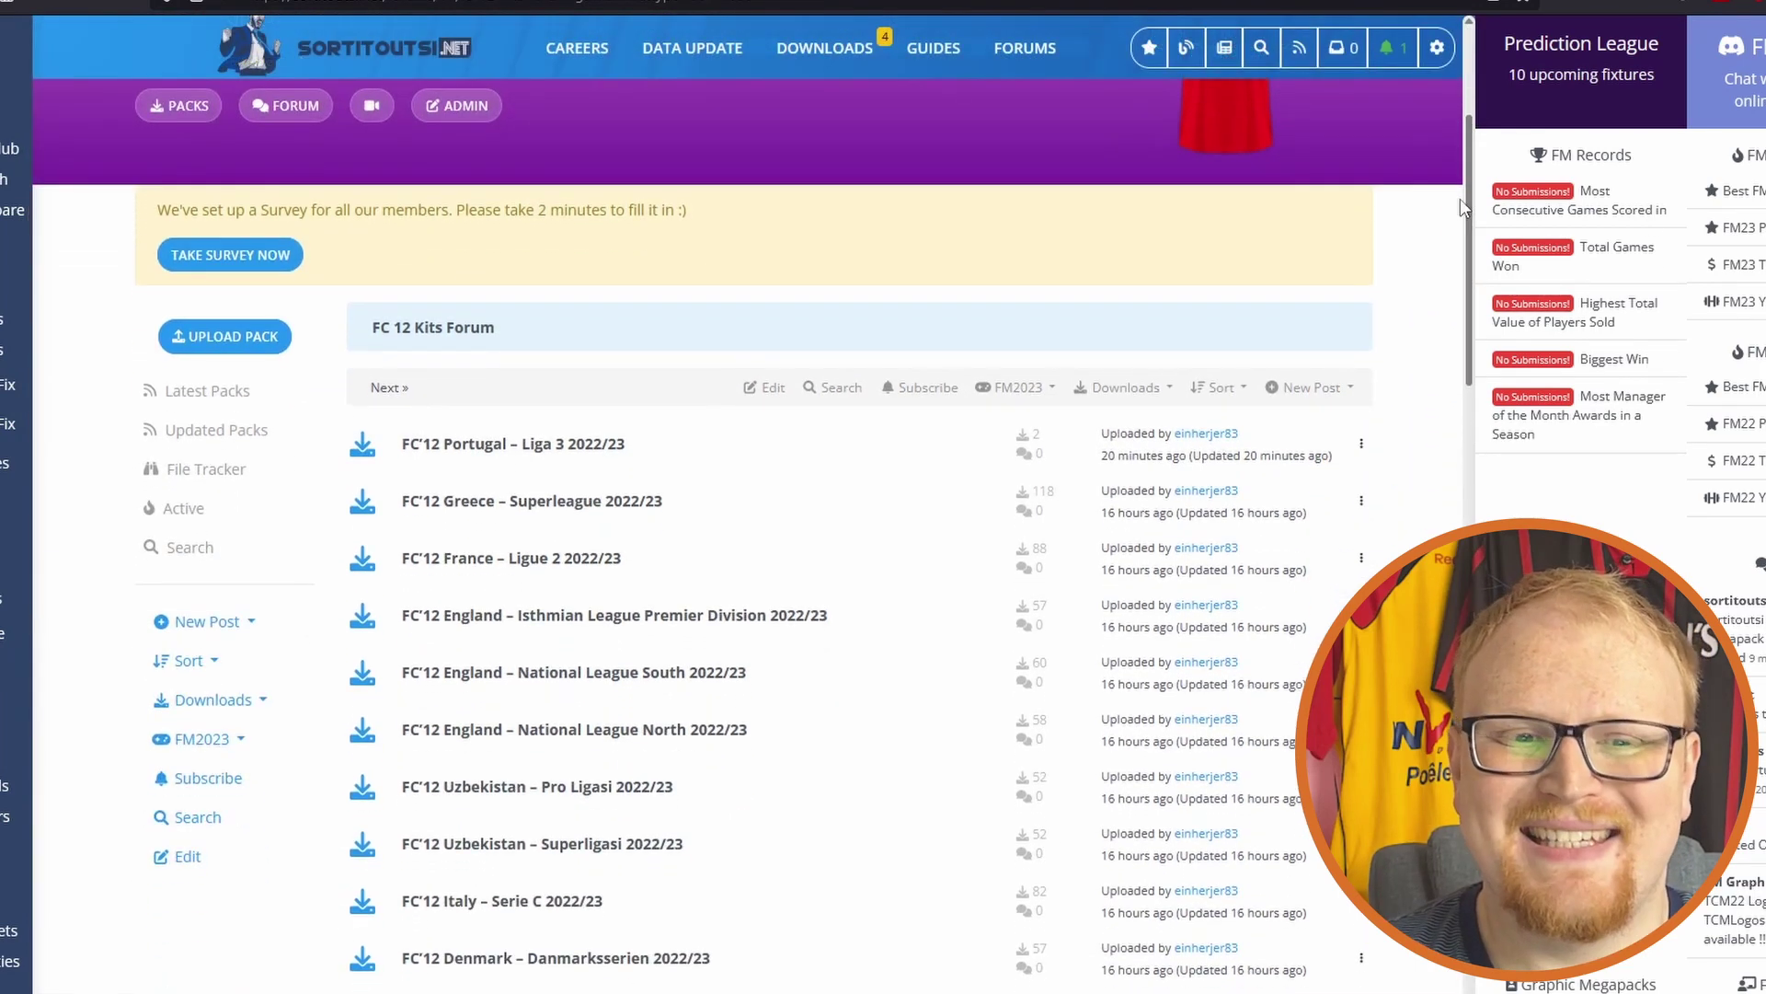
Search the sortitoutsi posts for "Scotland"
left_click(847, 390)
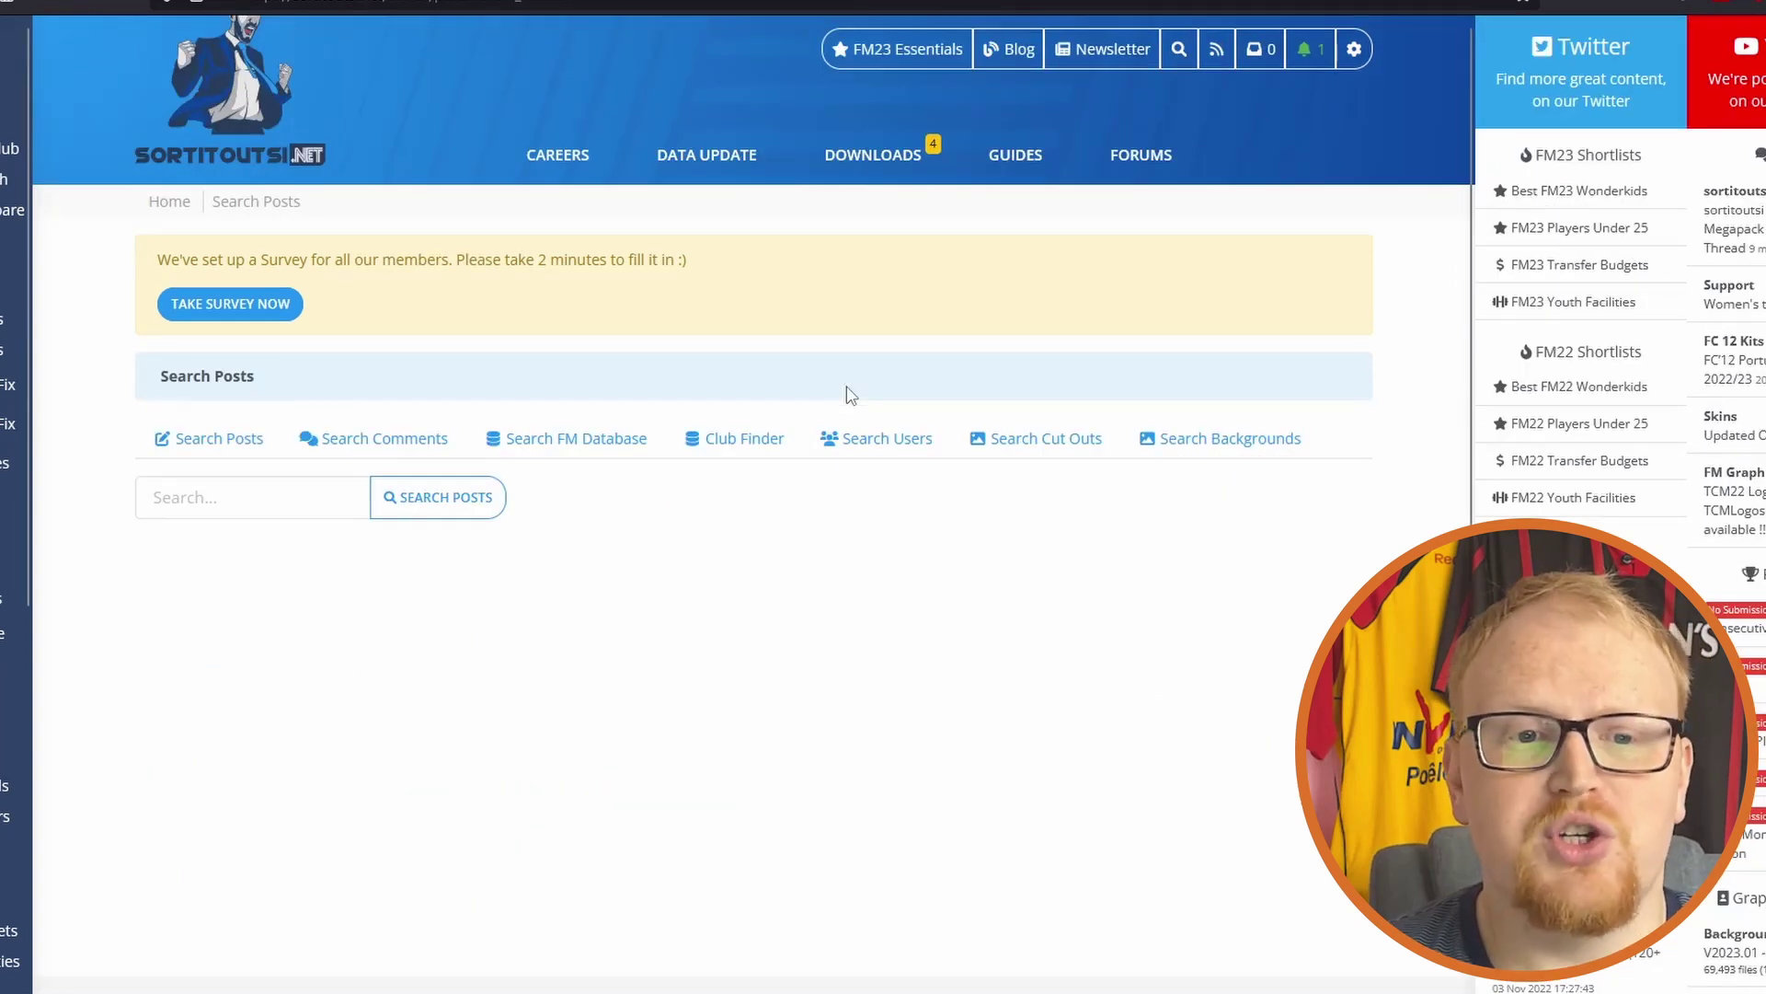
left_click(250, 487)
type("Scotland")
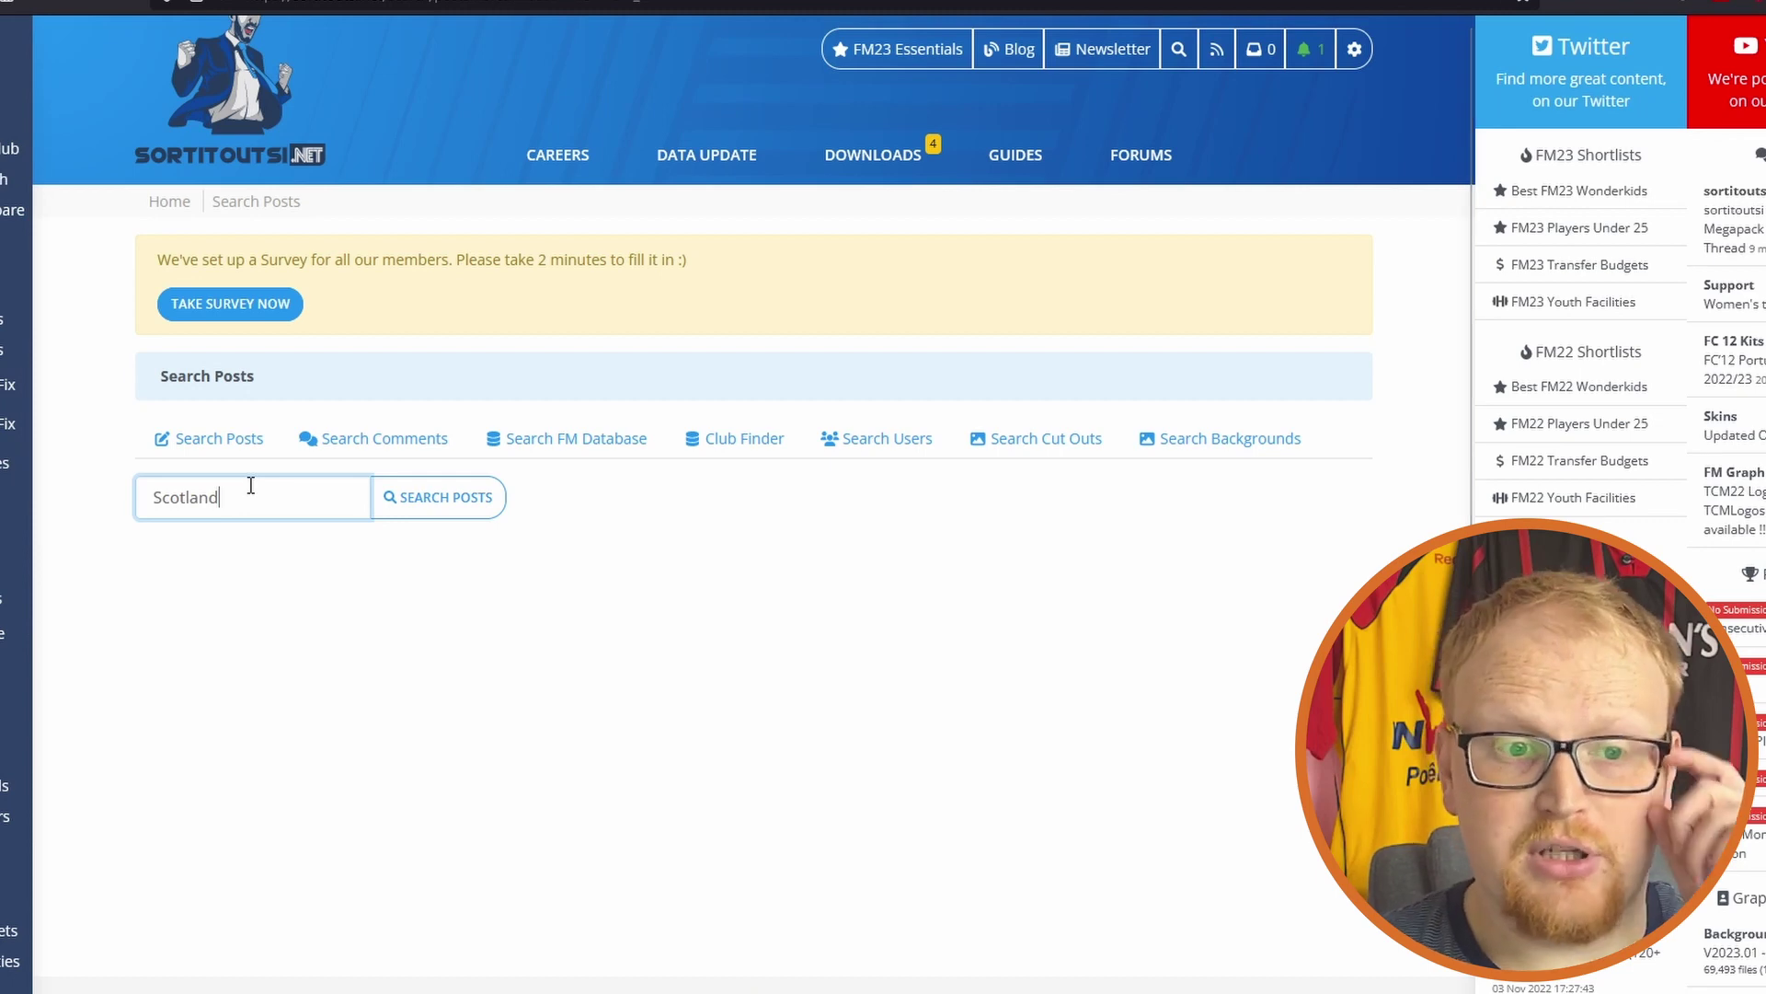
key("Return")
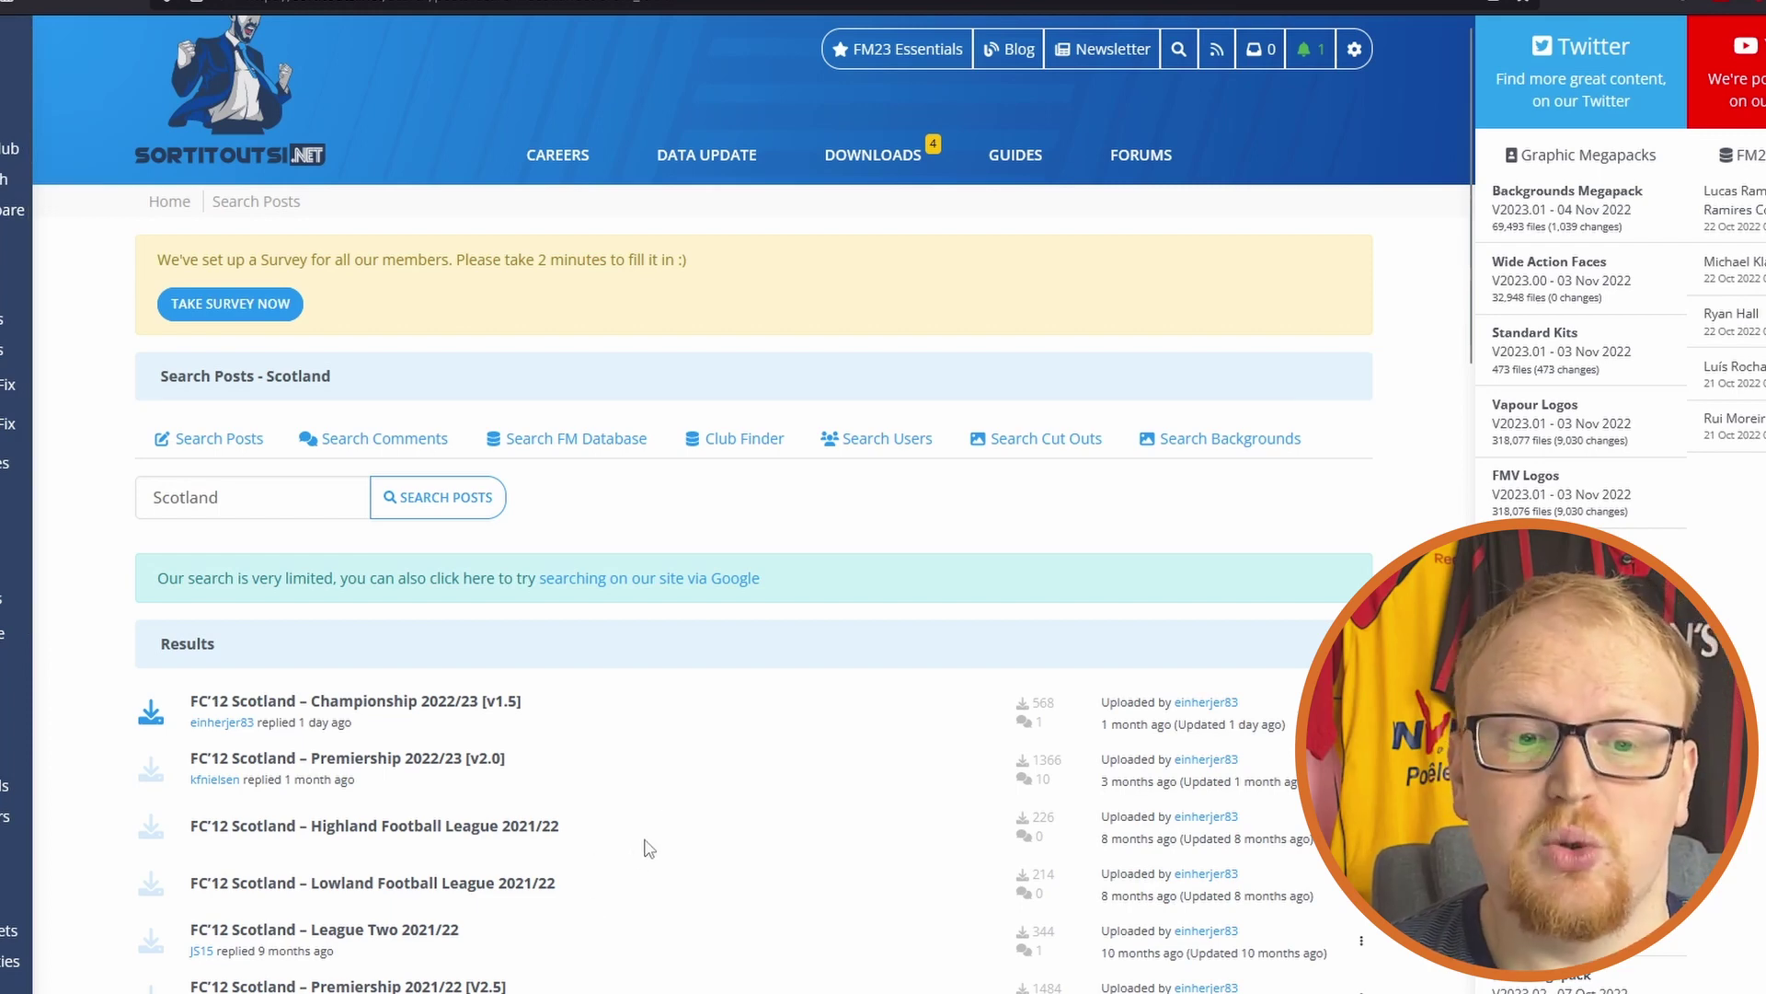
Download Scotland_-_Premiership.zip from the FC'12 Scotland – Premiership 2022/23 [v2.0] pack, going through FM Slovakia's Mediafire download
left_click(425, 768)
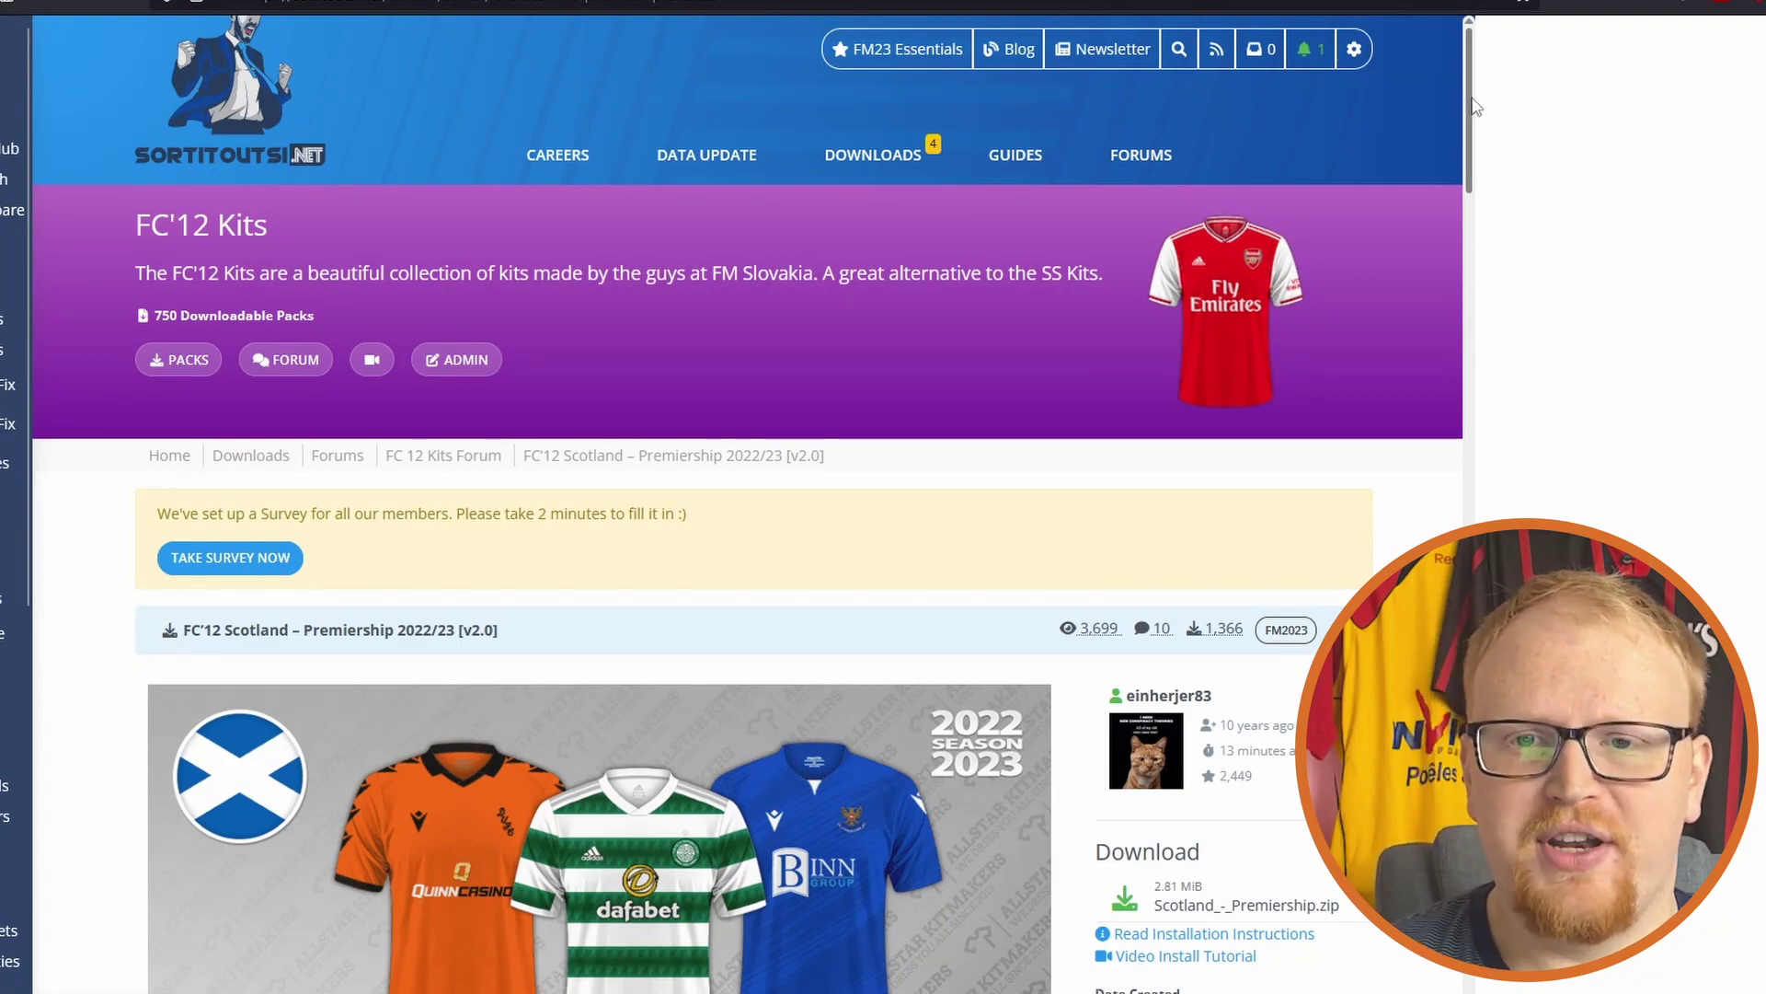
scroll(1472, 105, "down", 5)
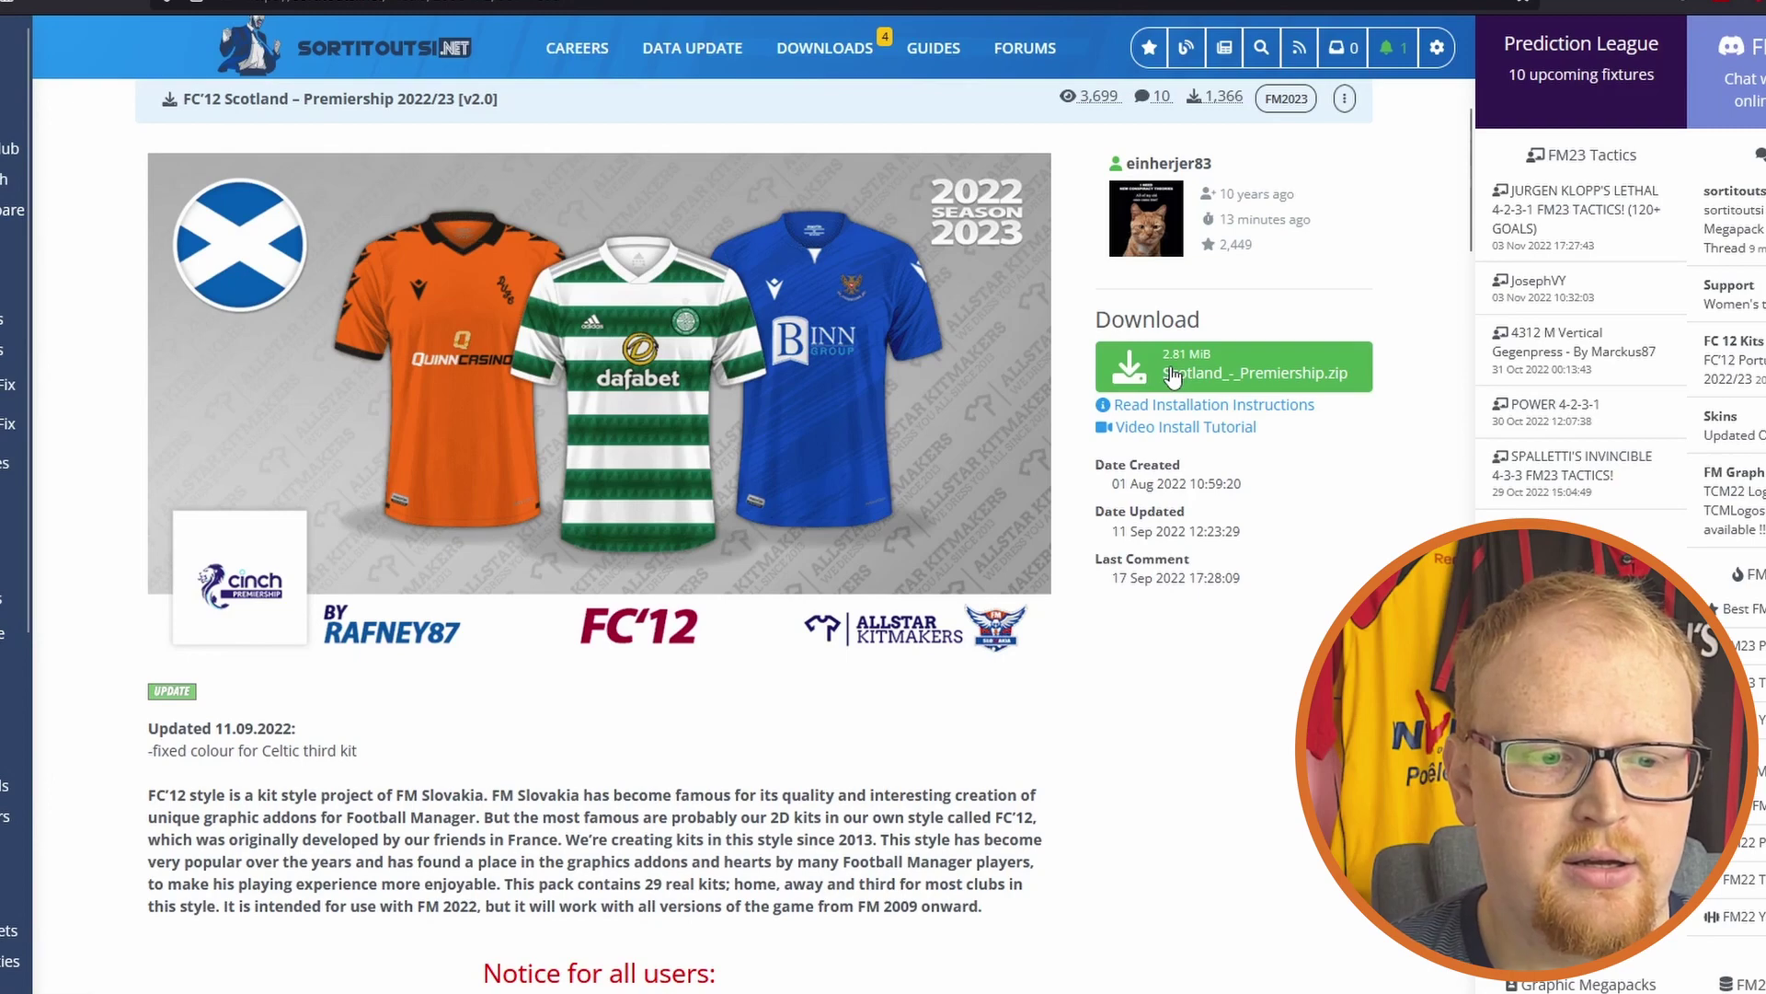
left_click(1172, 376)
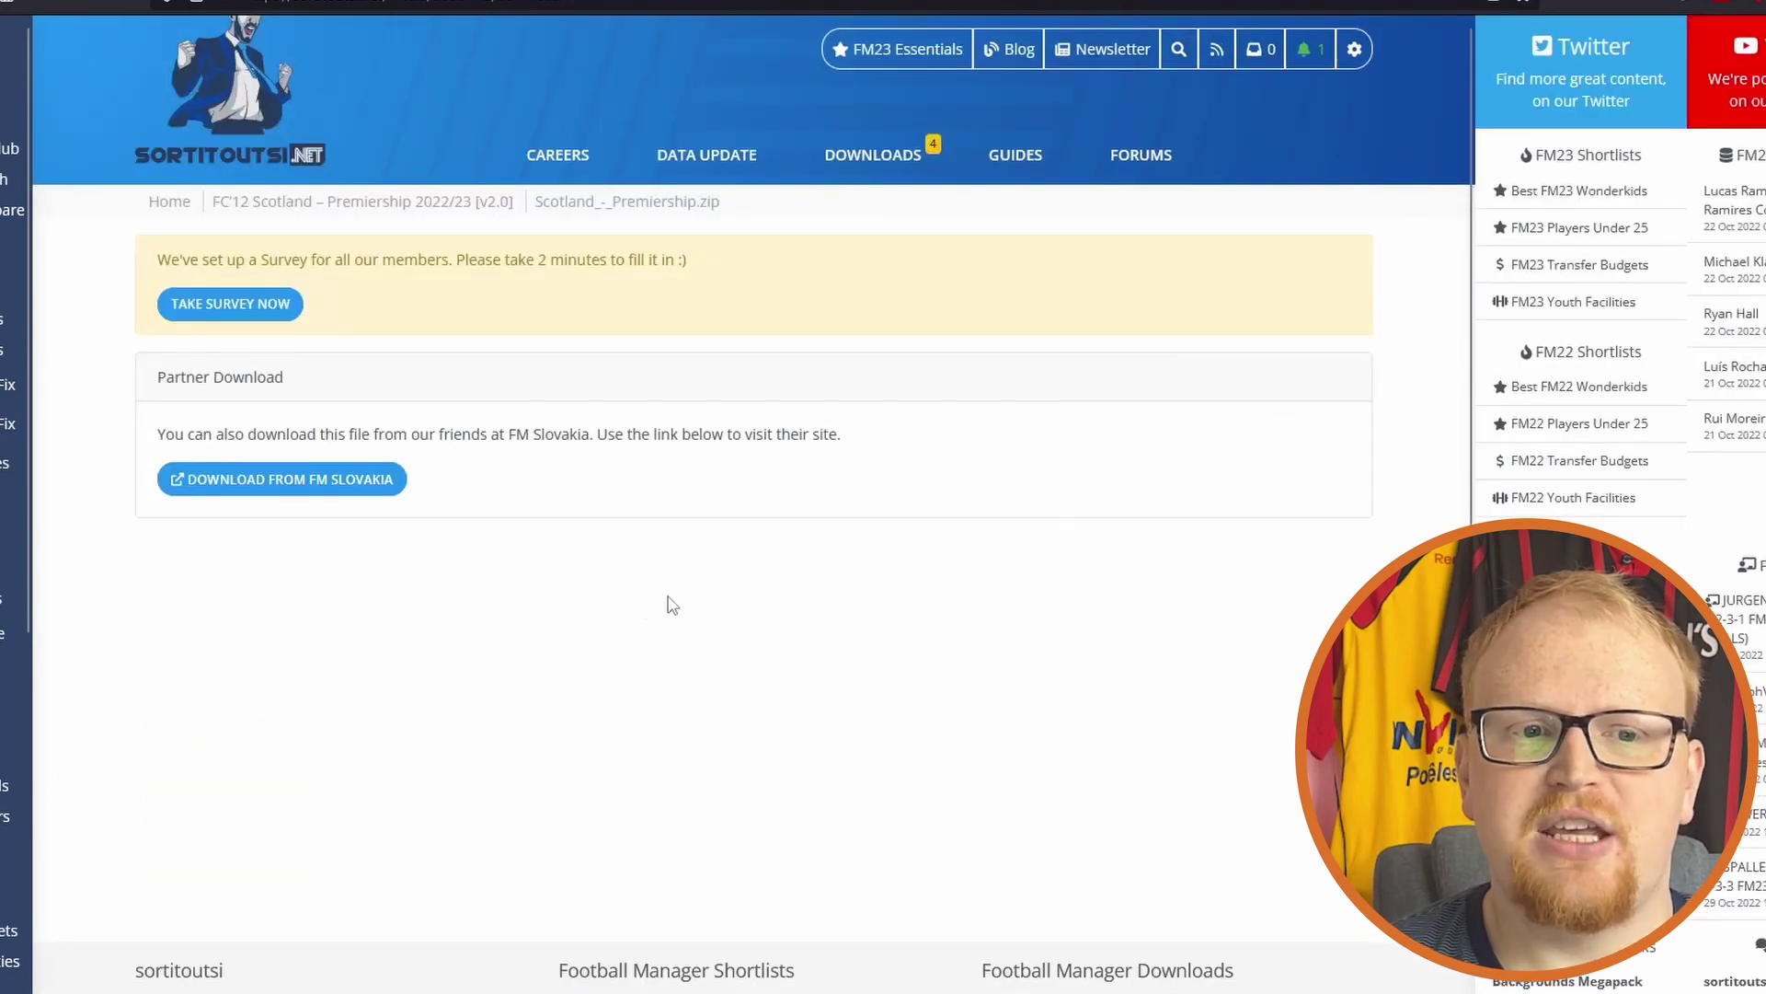
left_click(304, 488)
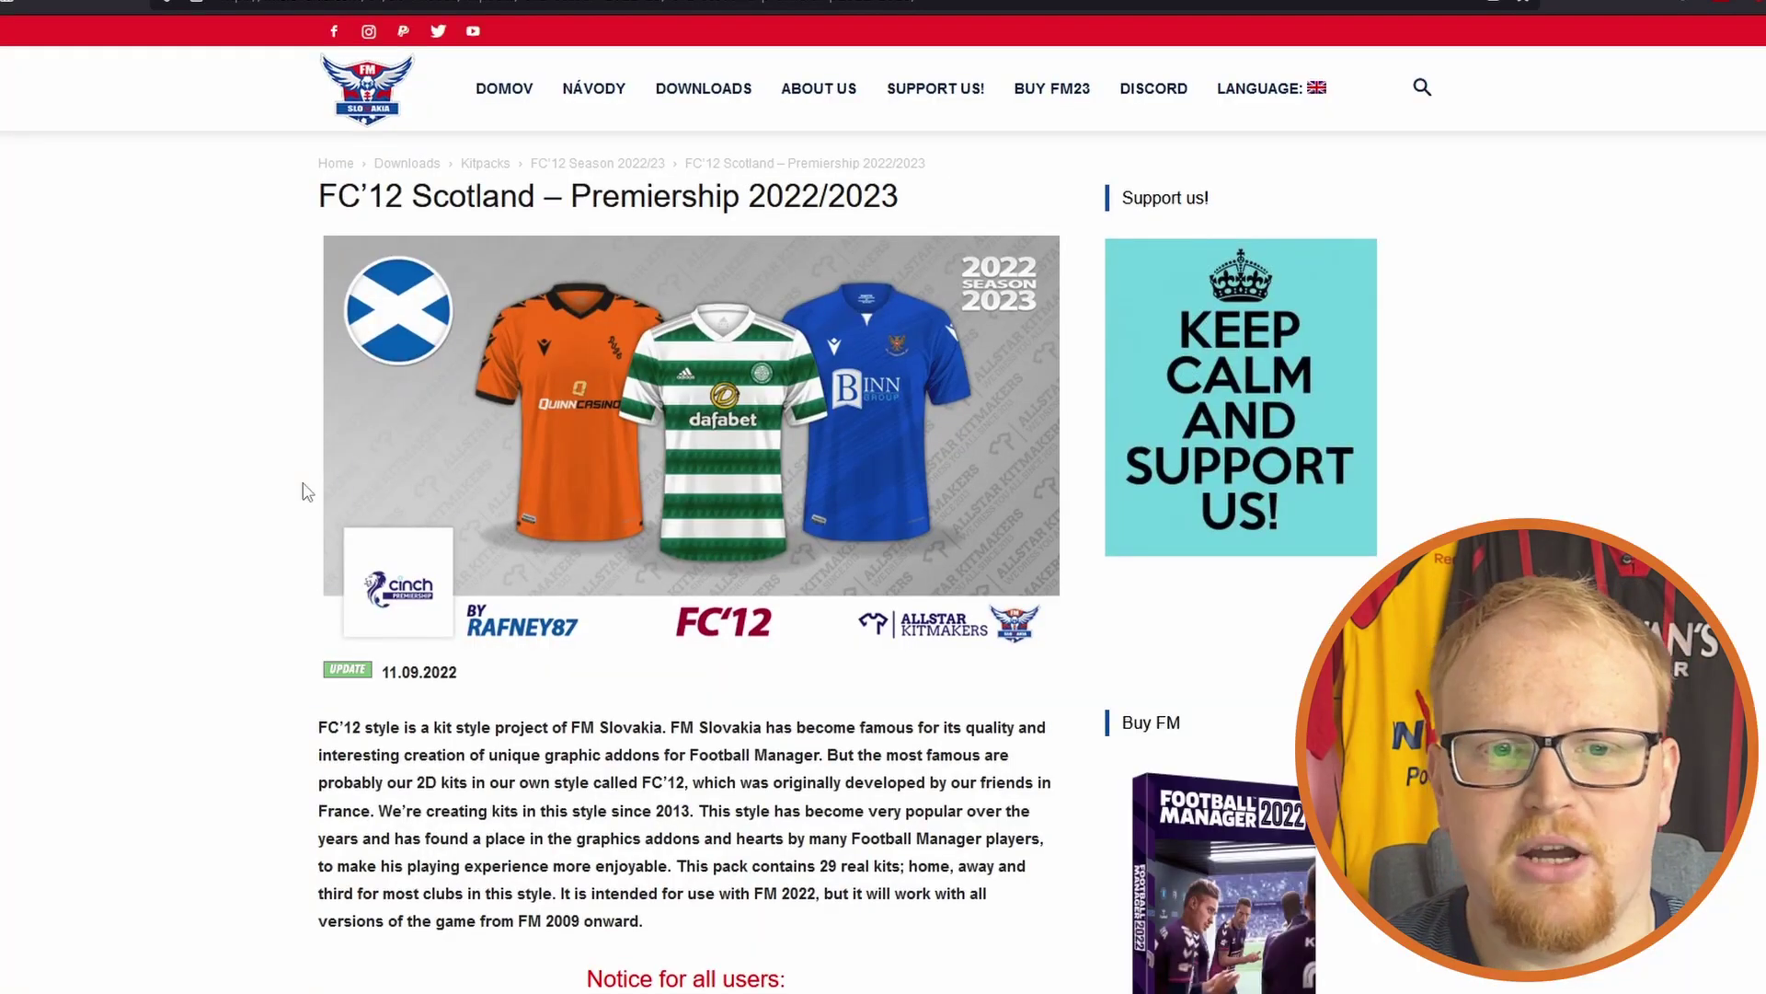
scroll(651, 763, "down", 7)
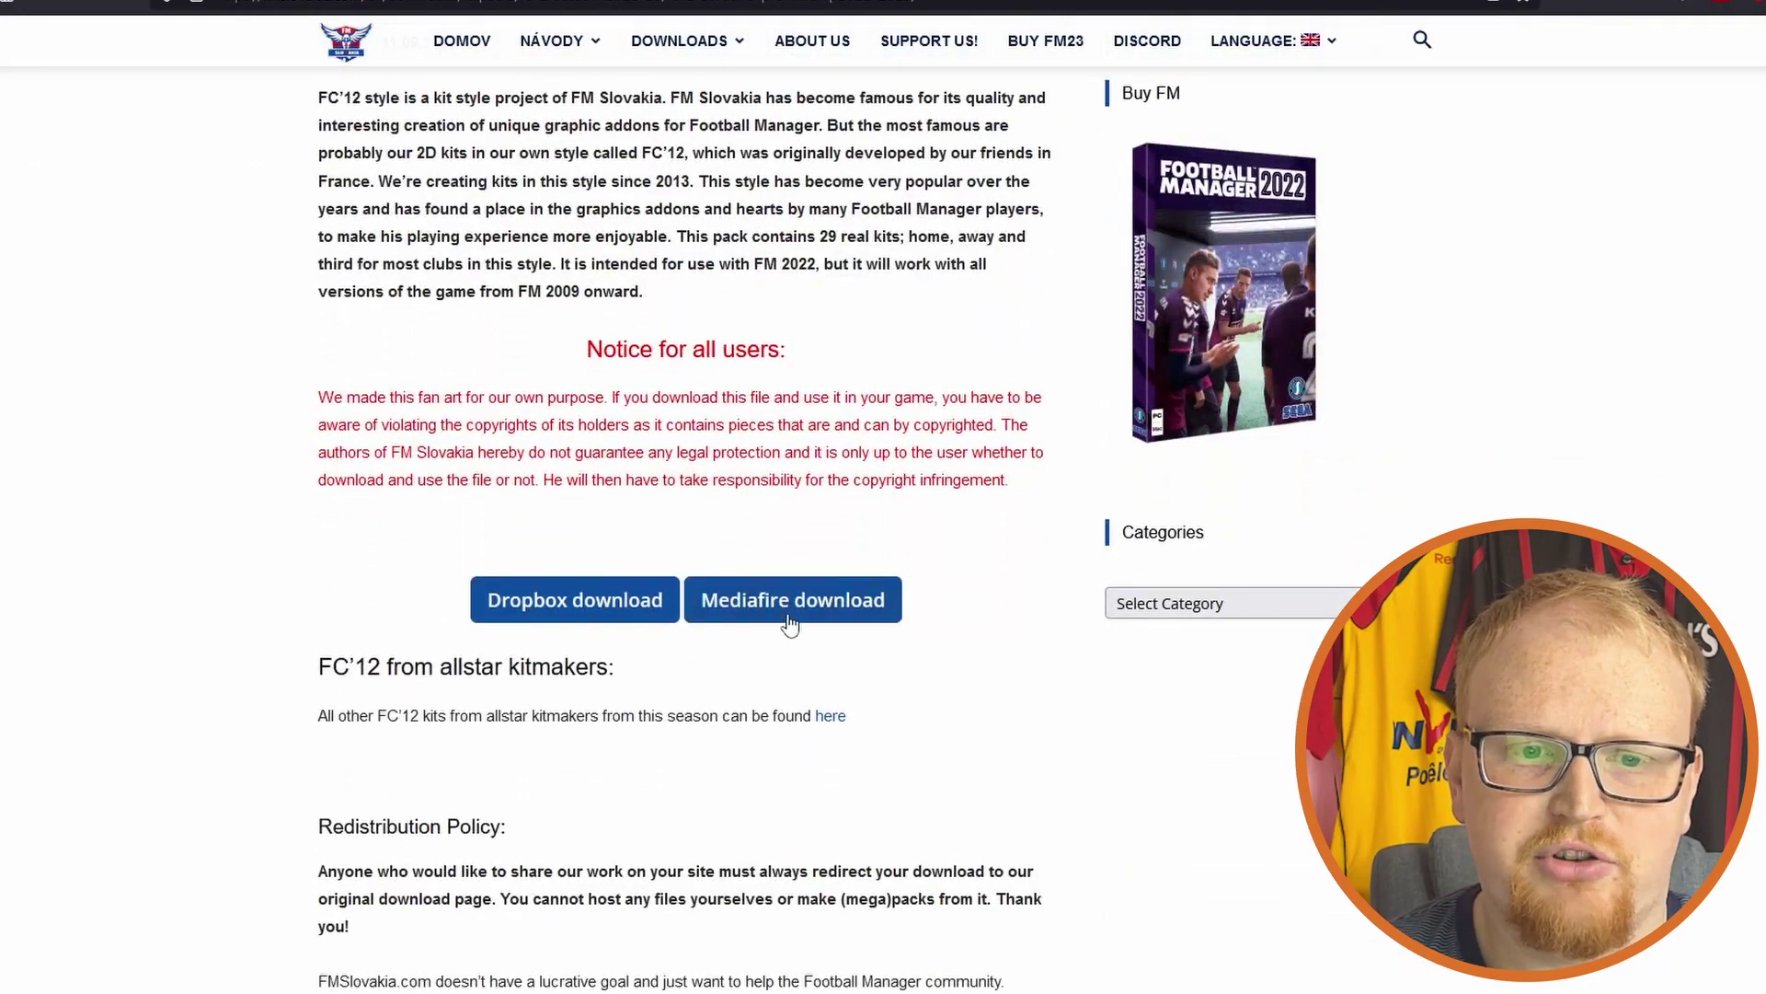
left_click(796, 618)
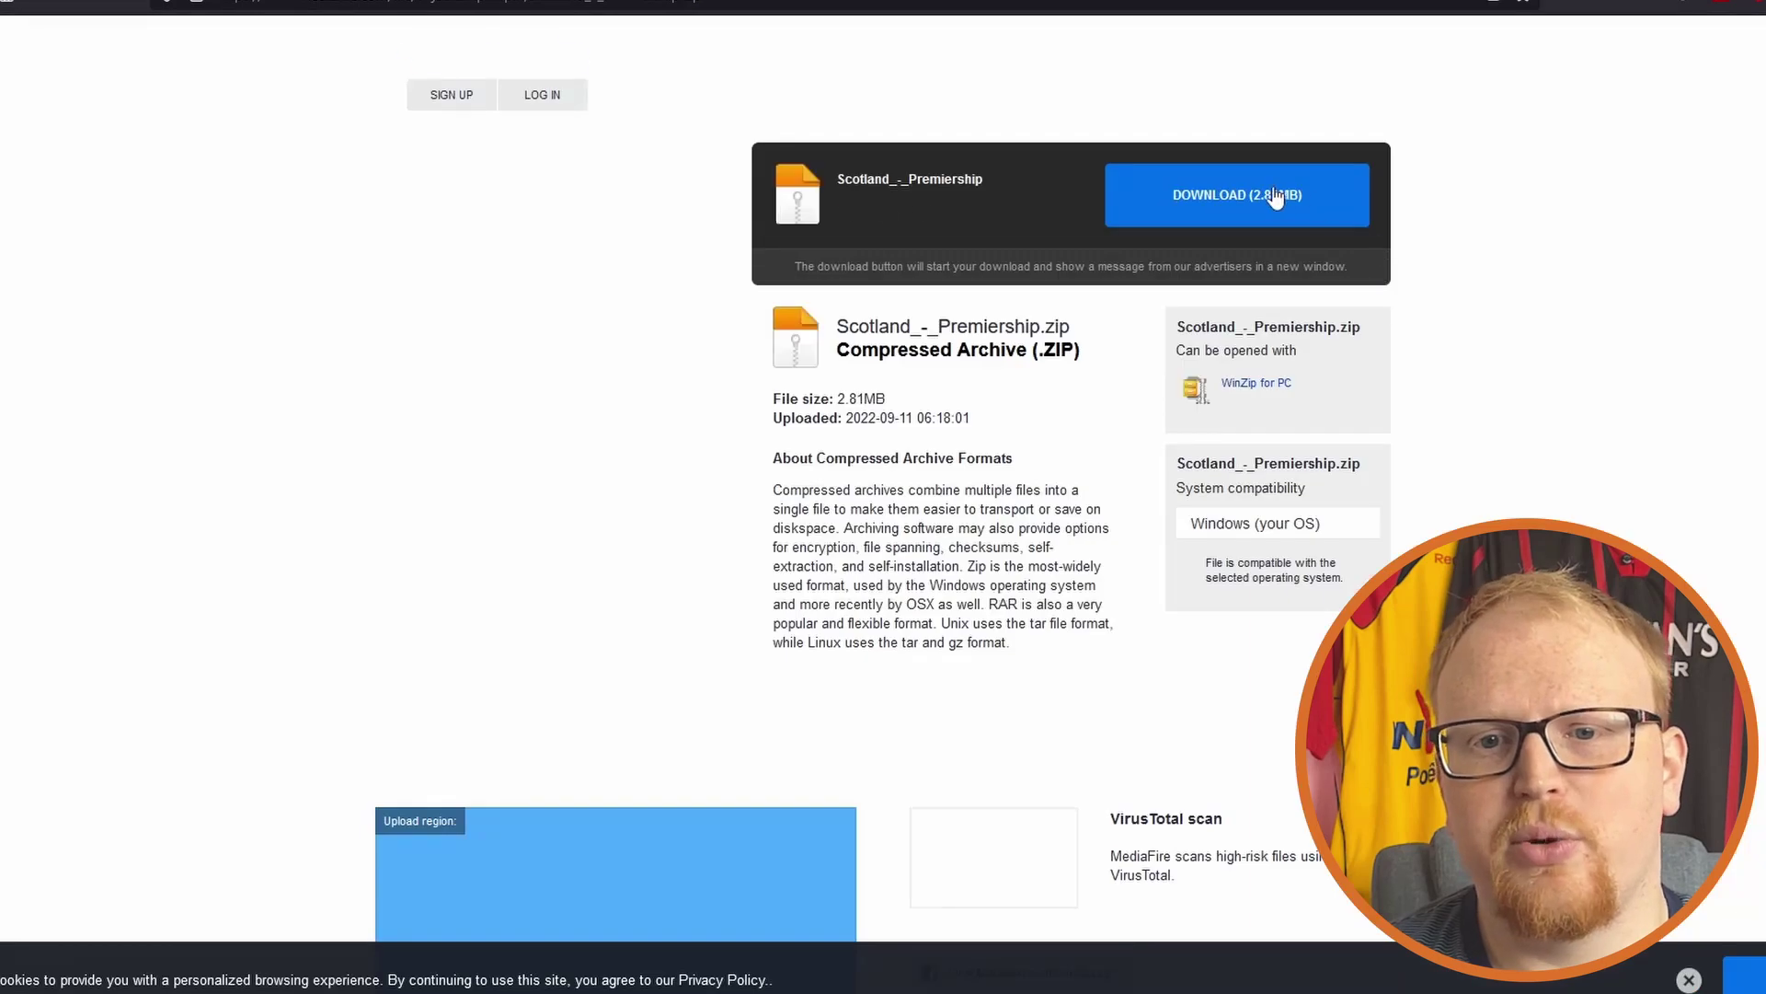
left_click(1274, 197)
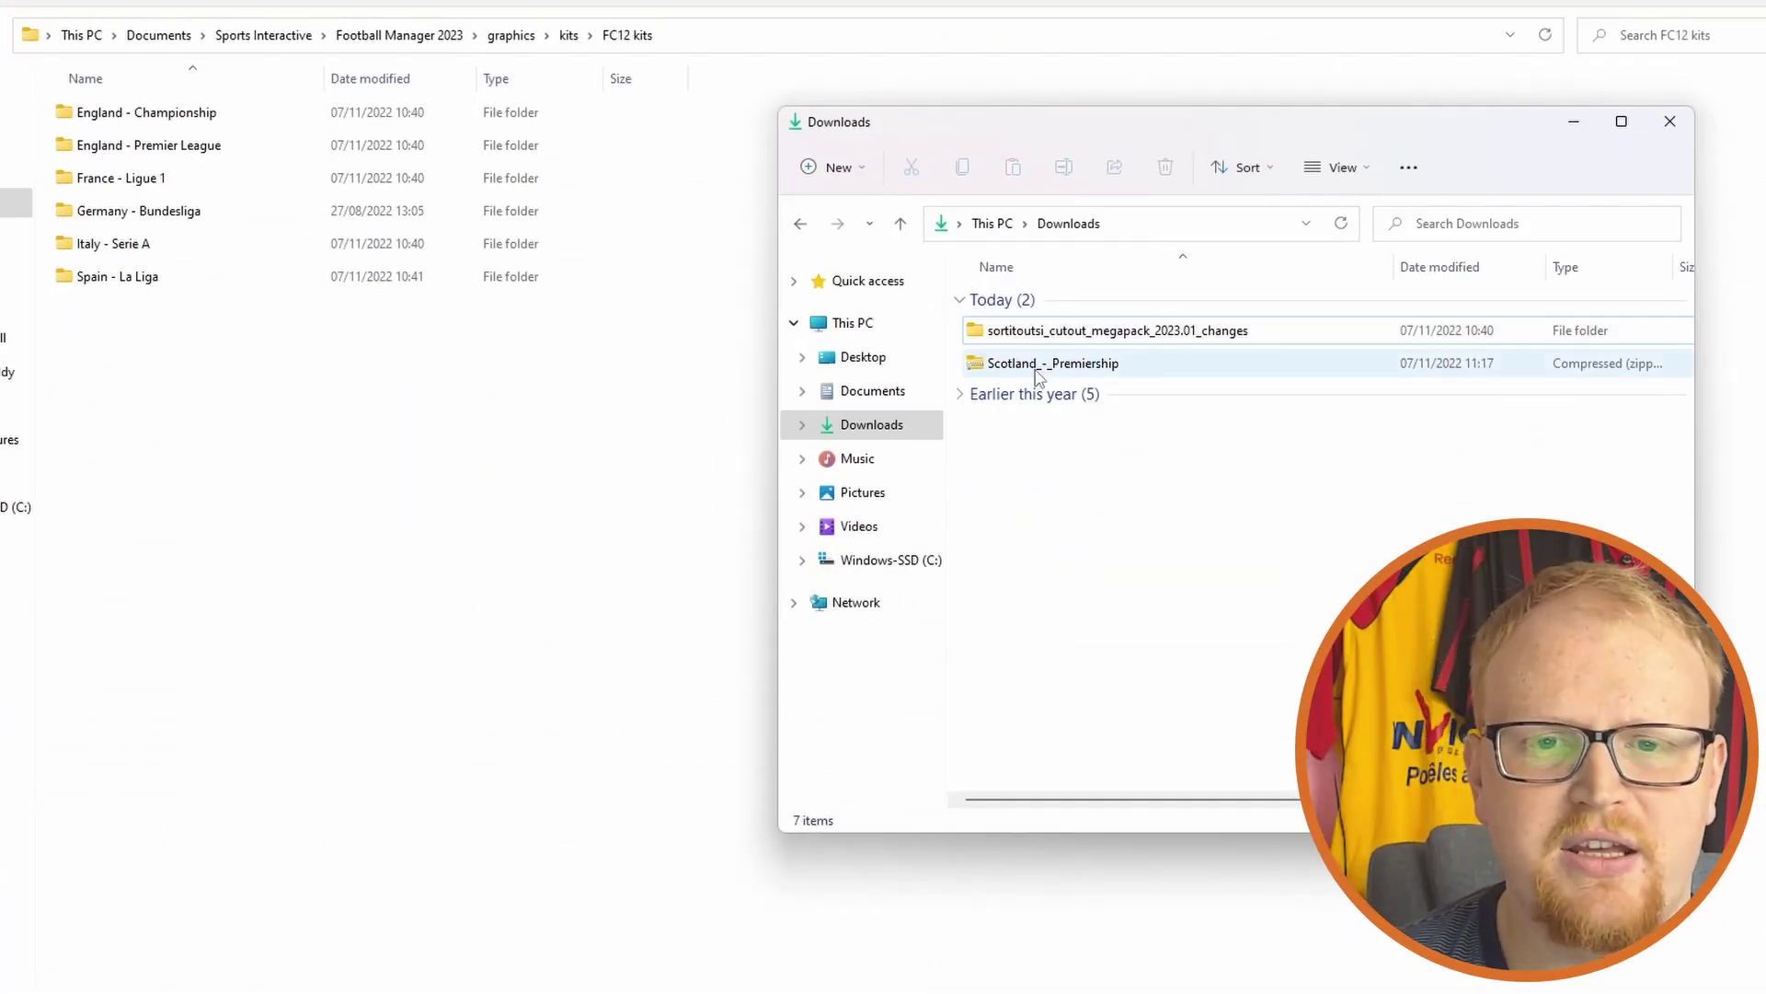
Extract the Scotland_-_Premiership archive within the Downloads folder using 7-Zip
left_click(1039, 369)
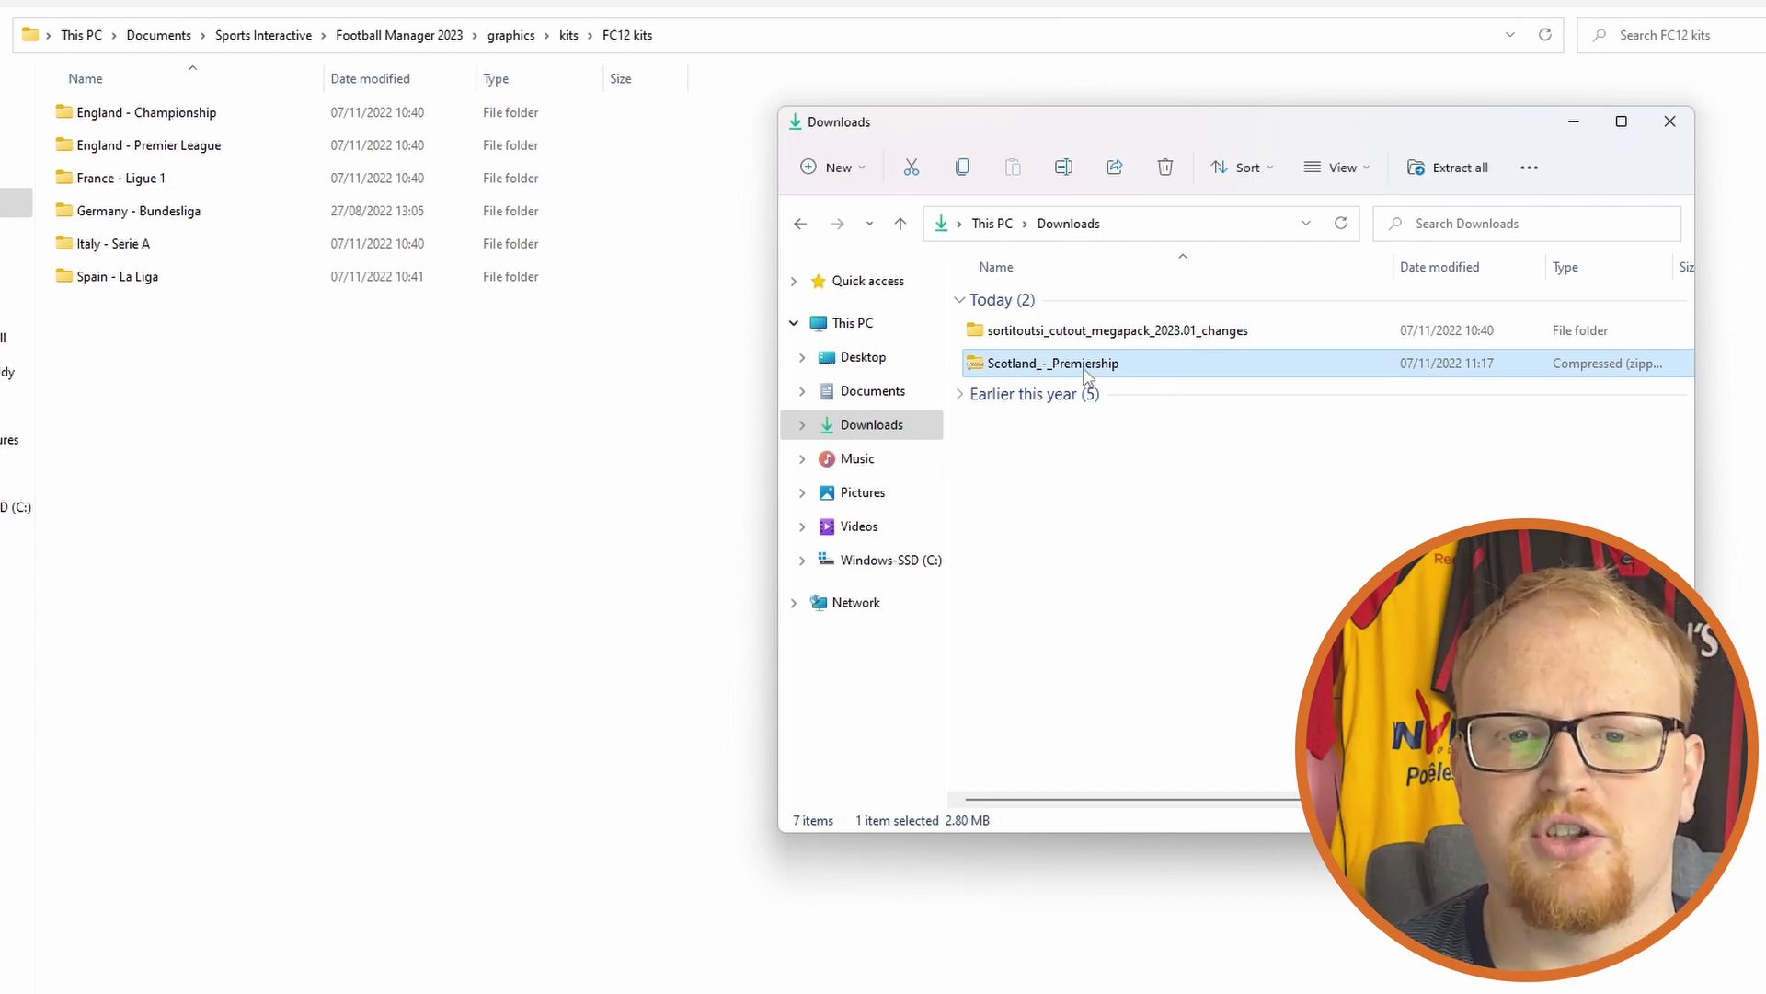
right_click(1085, 372)
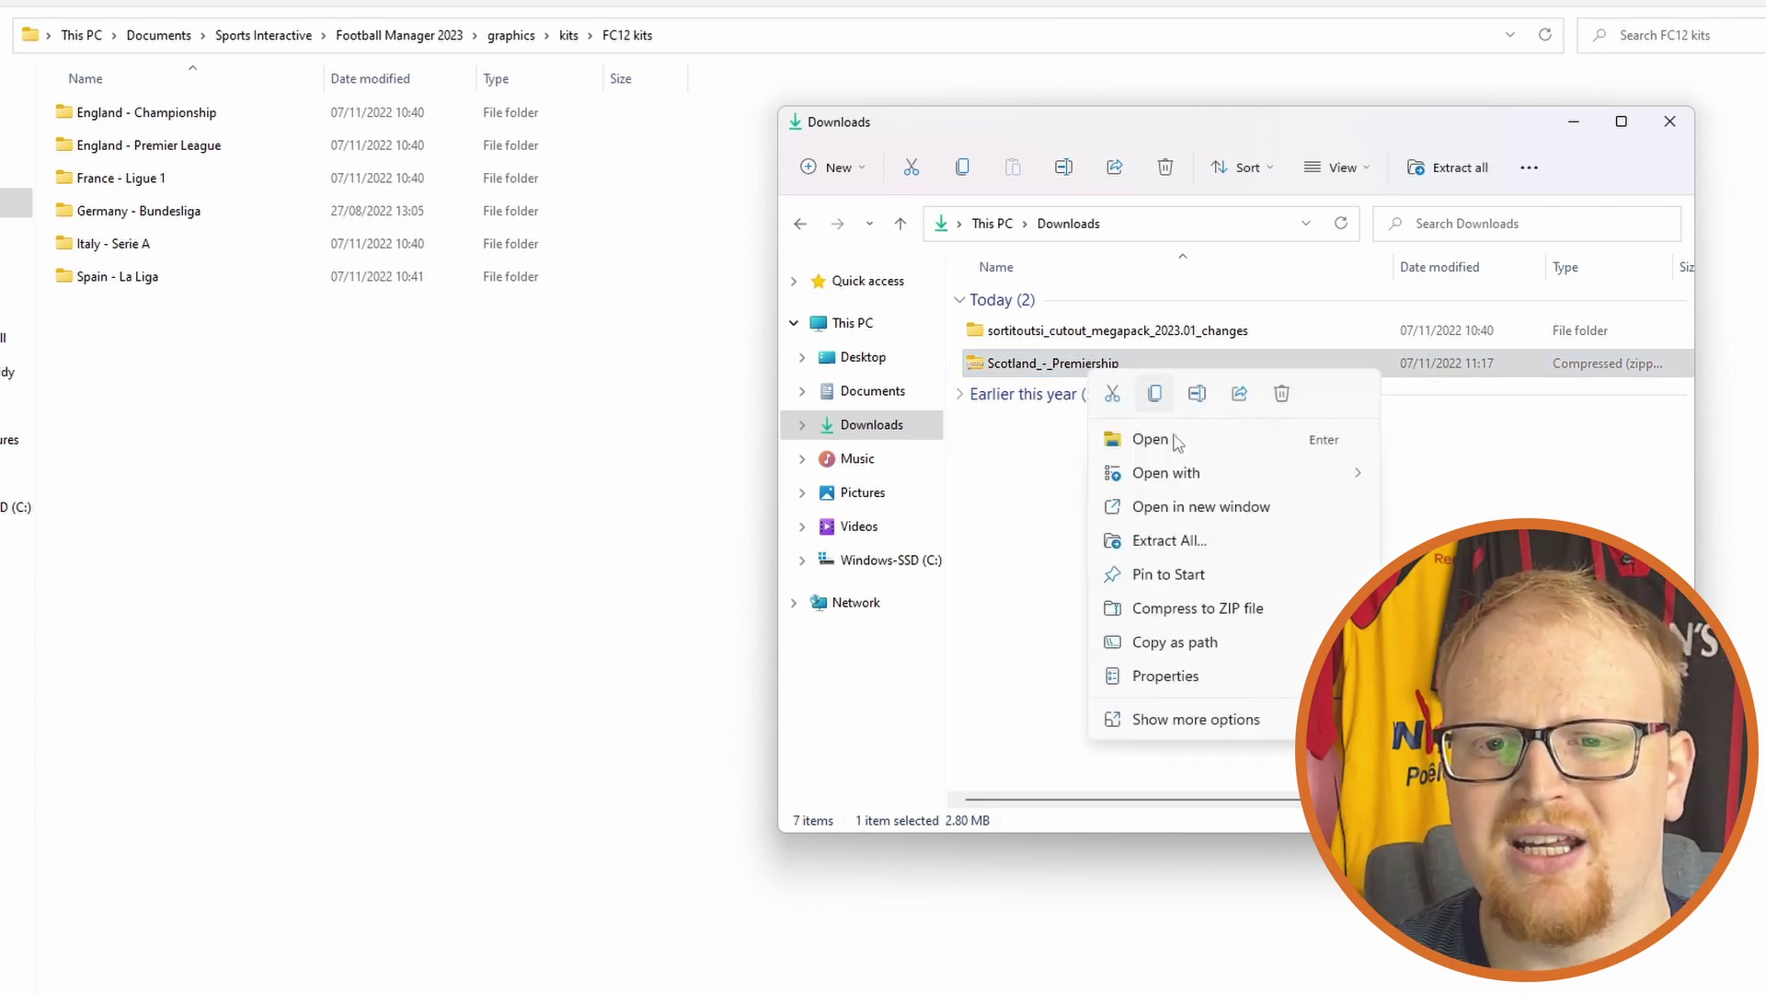
left_click(1166, 722)
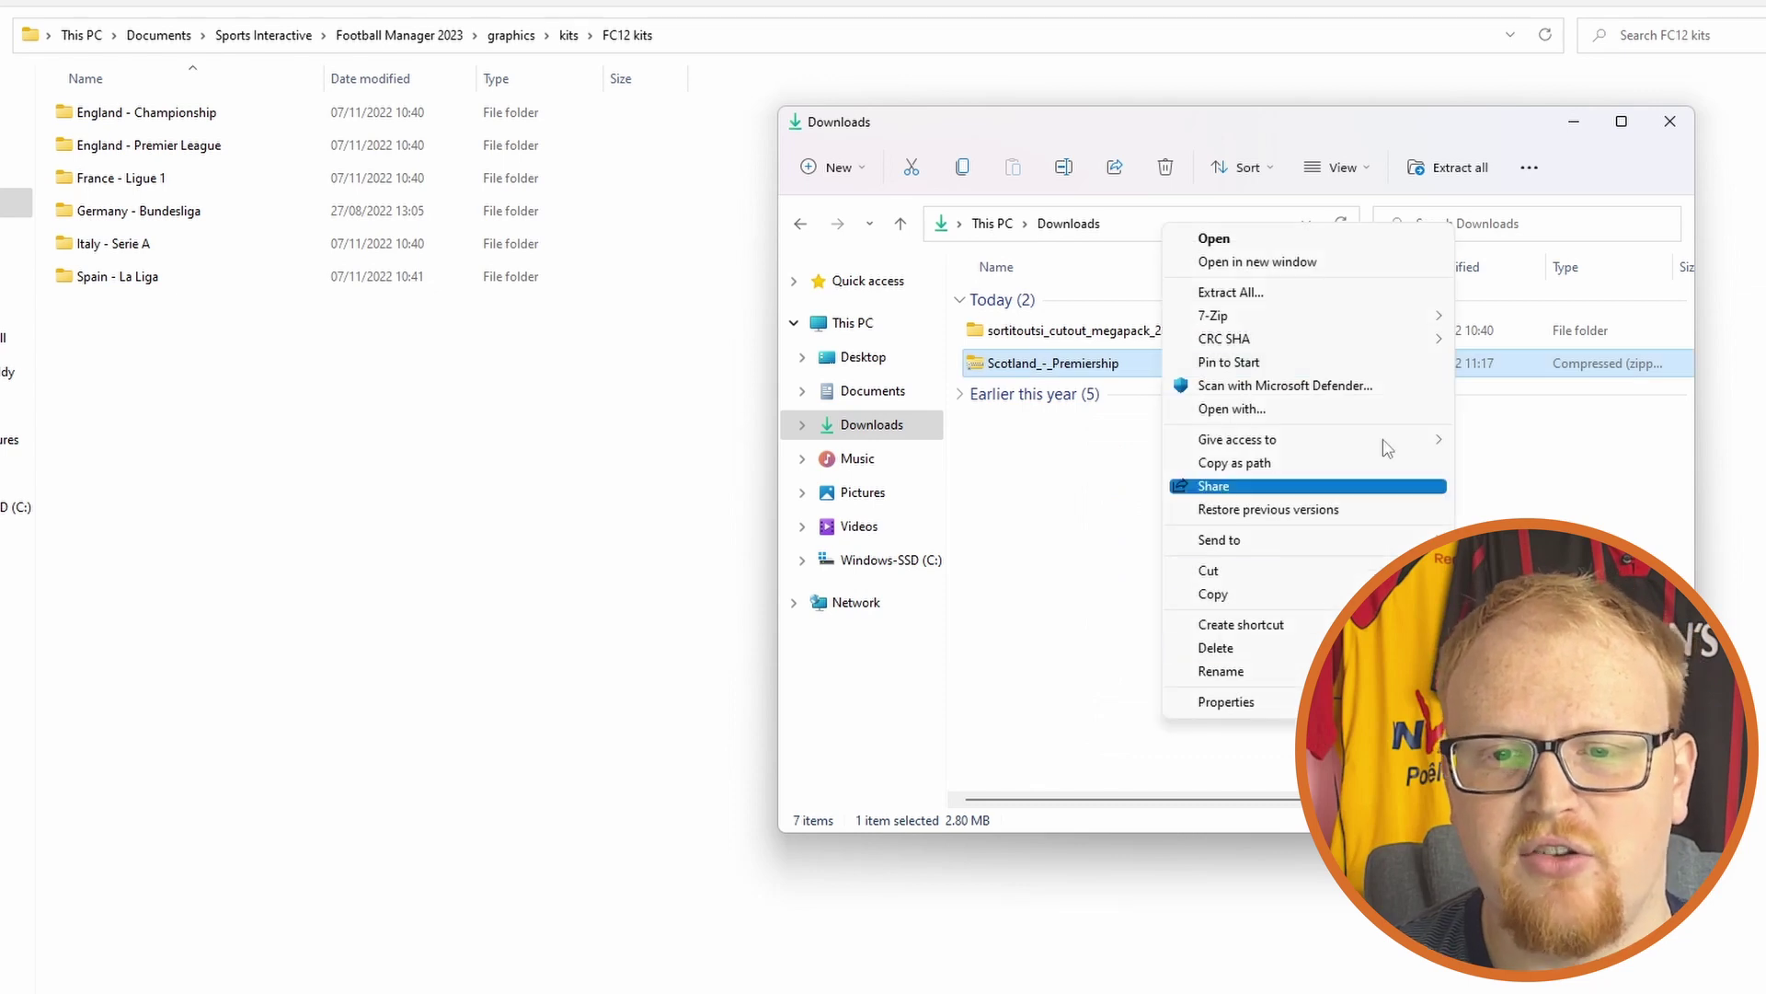
mouse_move(1389, 317)
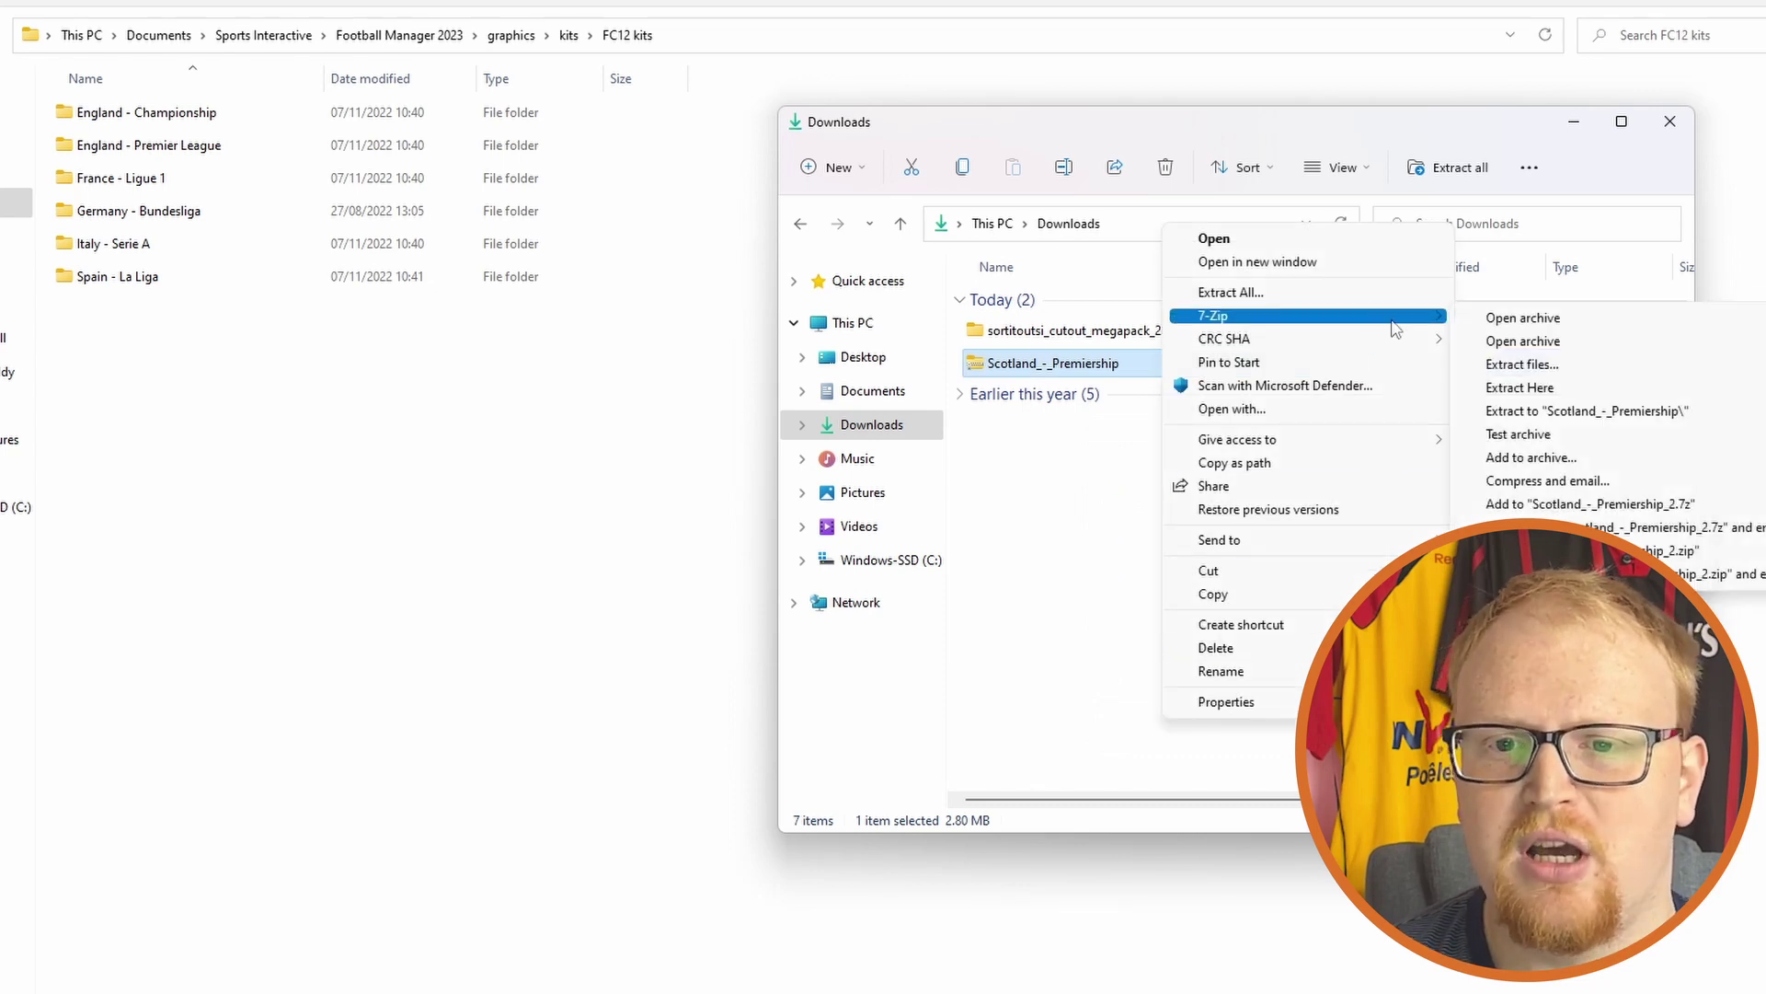
left_click(1555, 404)
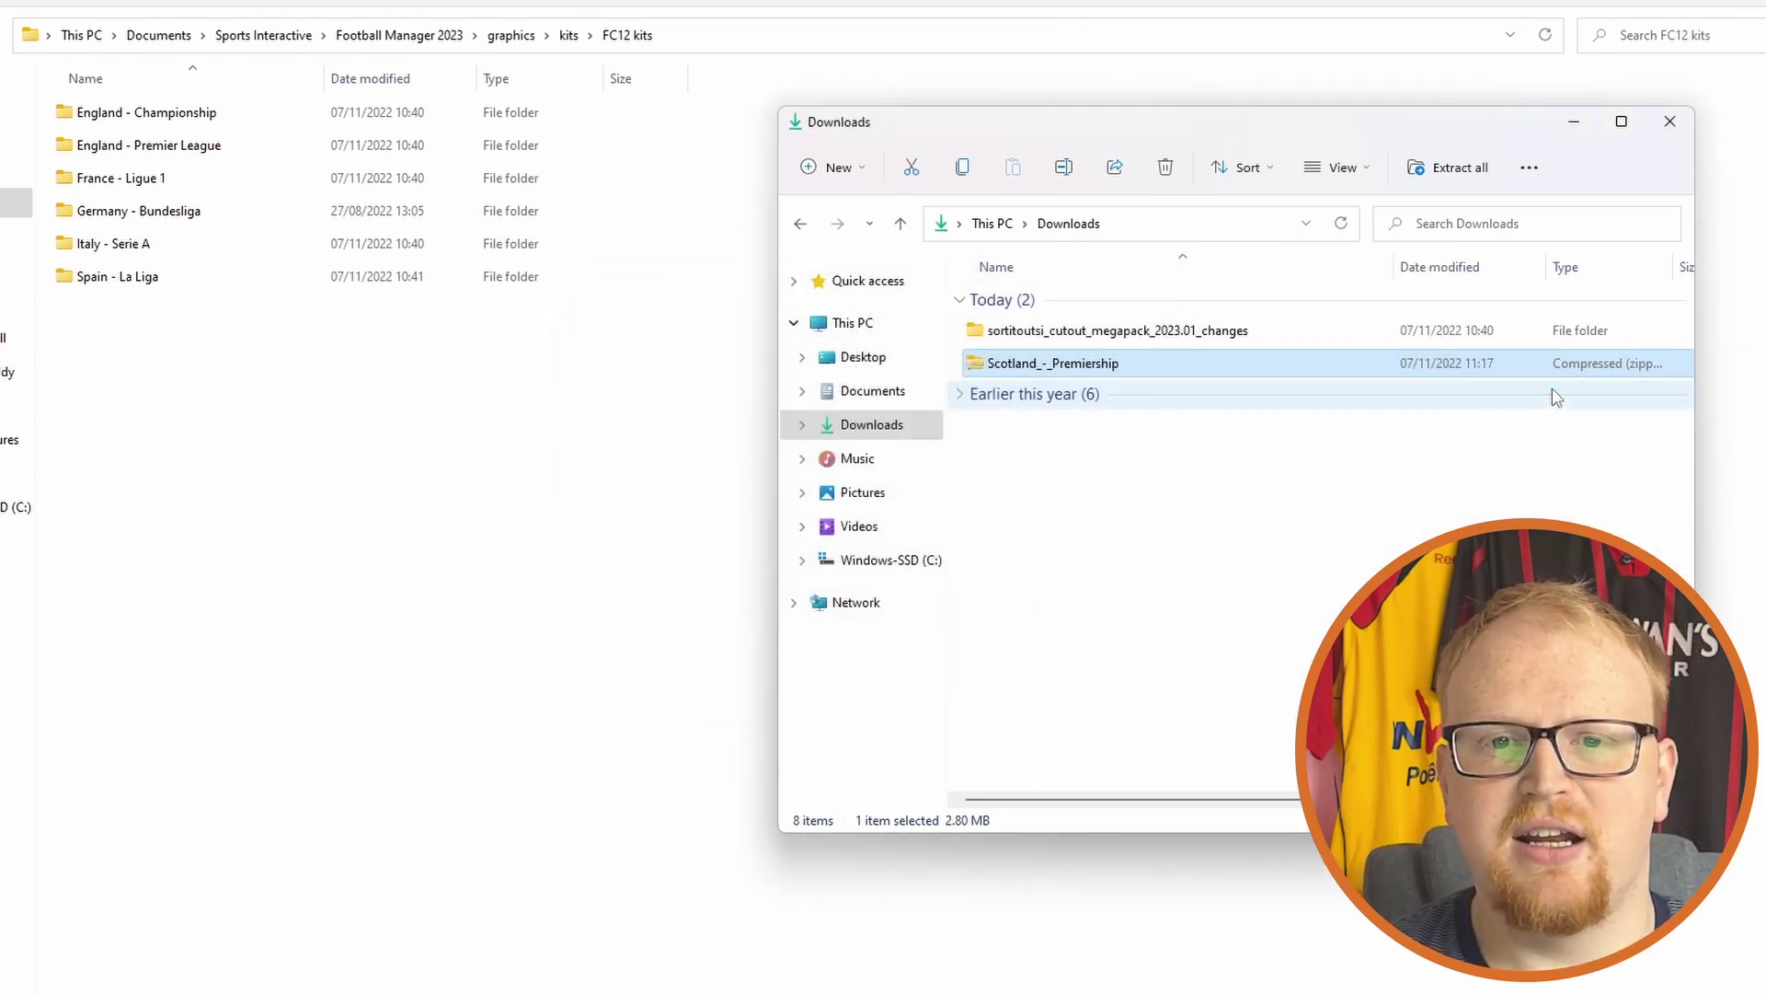
Check the shirt images in the extracted Scotland - Premiership folder, and move that folder from Downloads into FC12 kits
left_click(1139, 341)
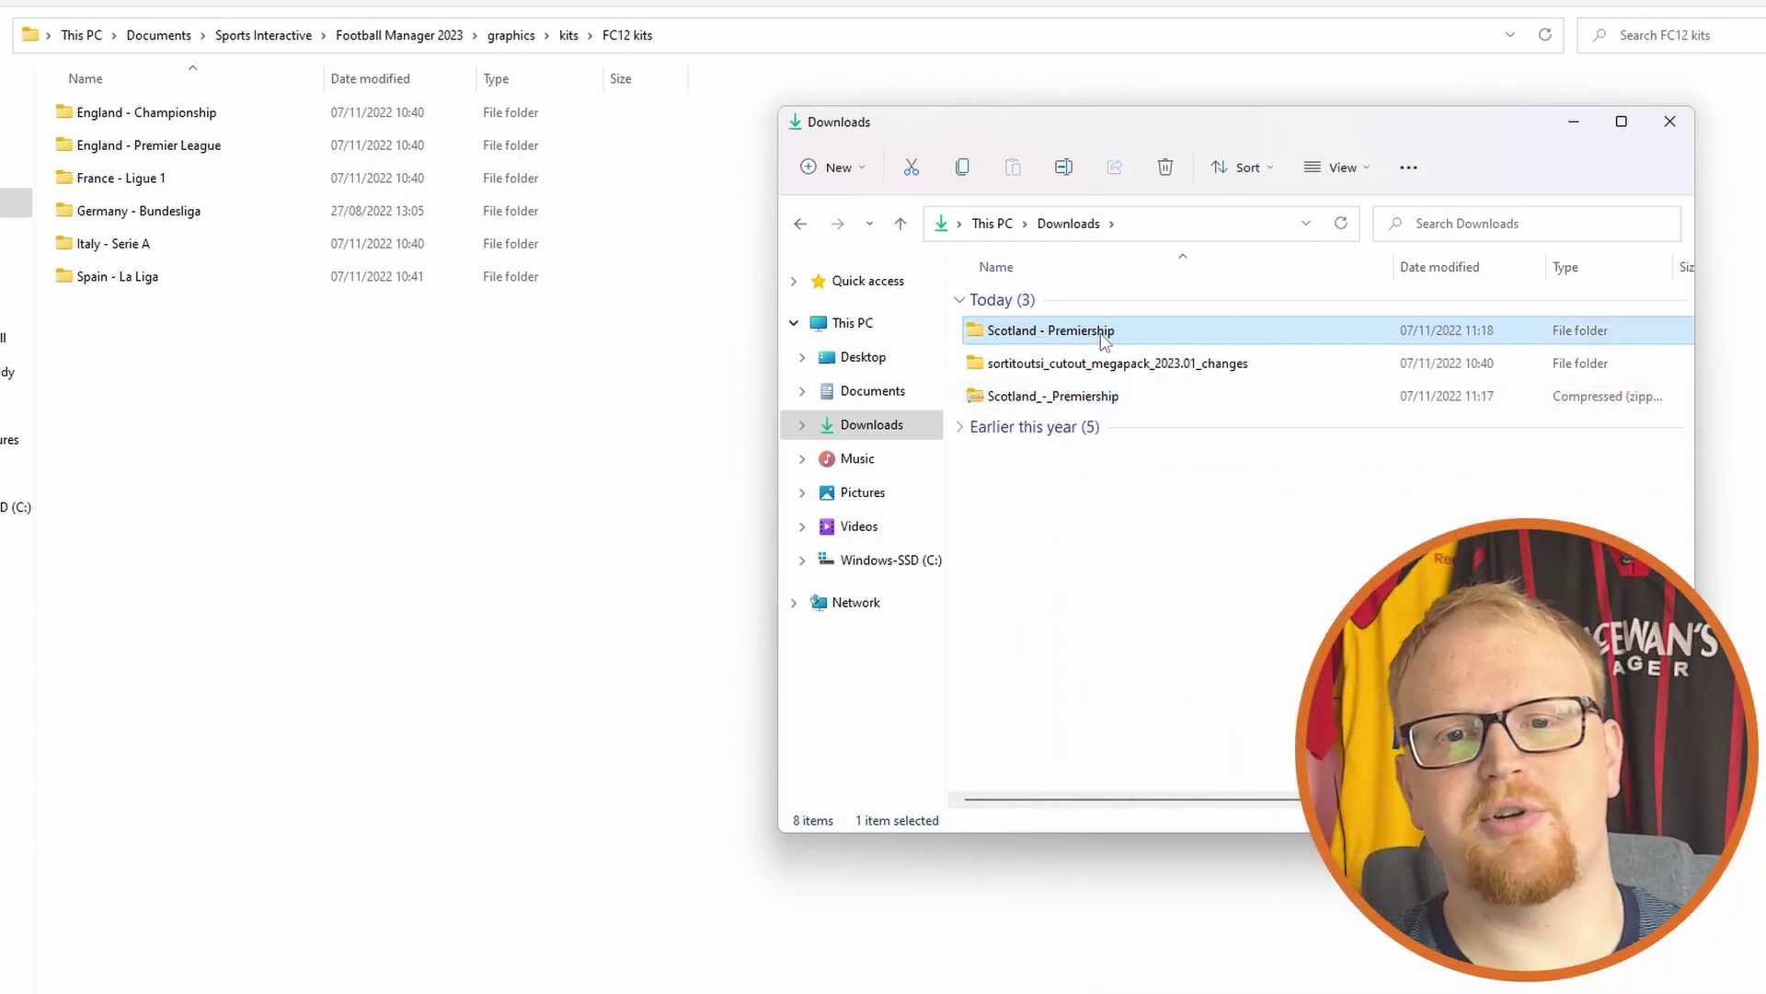
double_click(1104, 336)
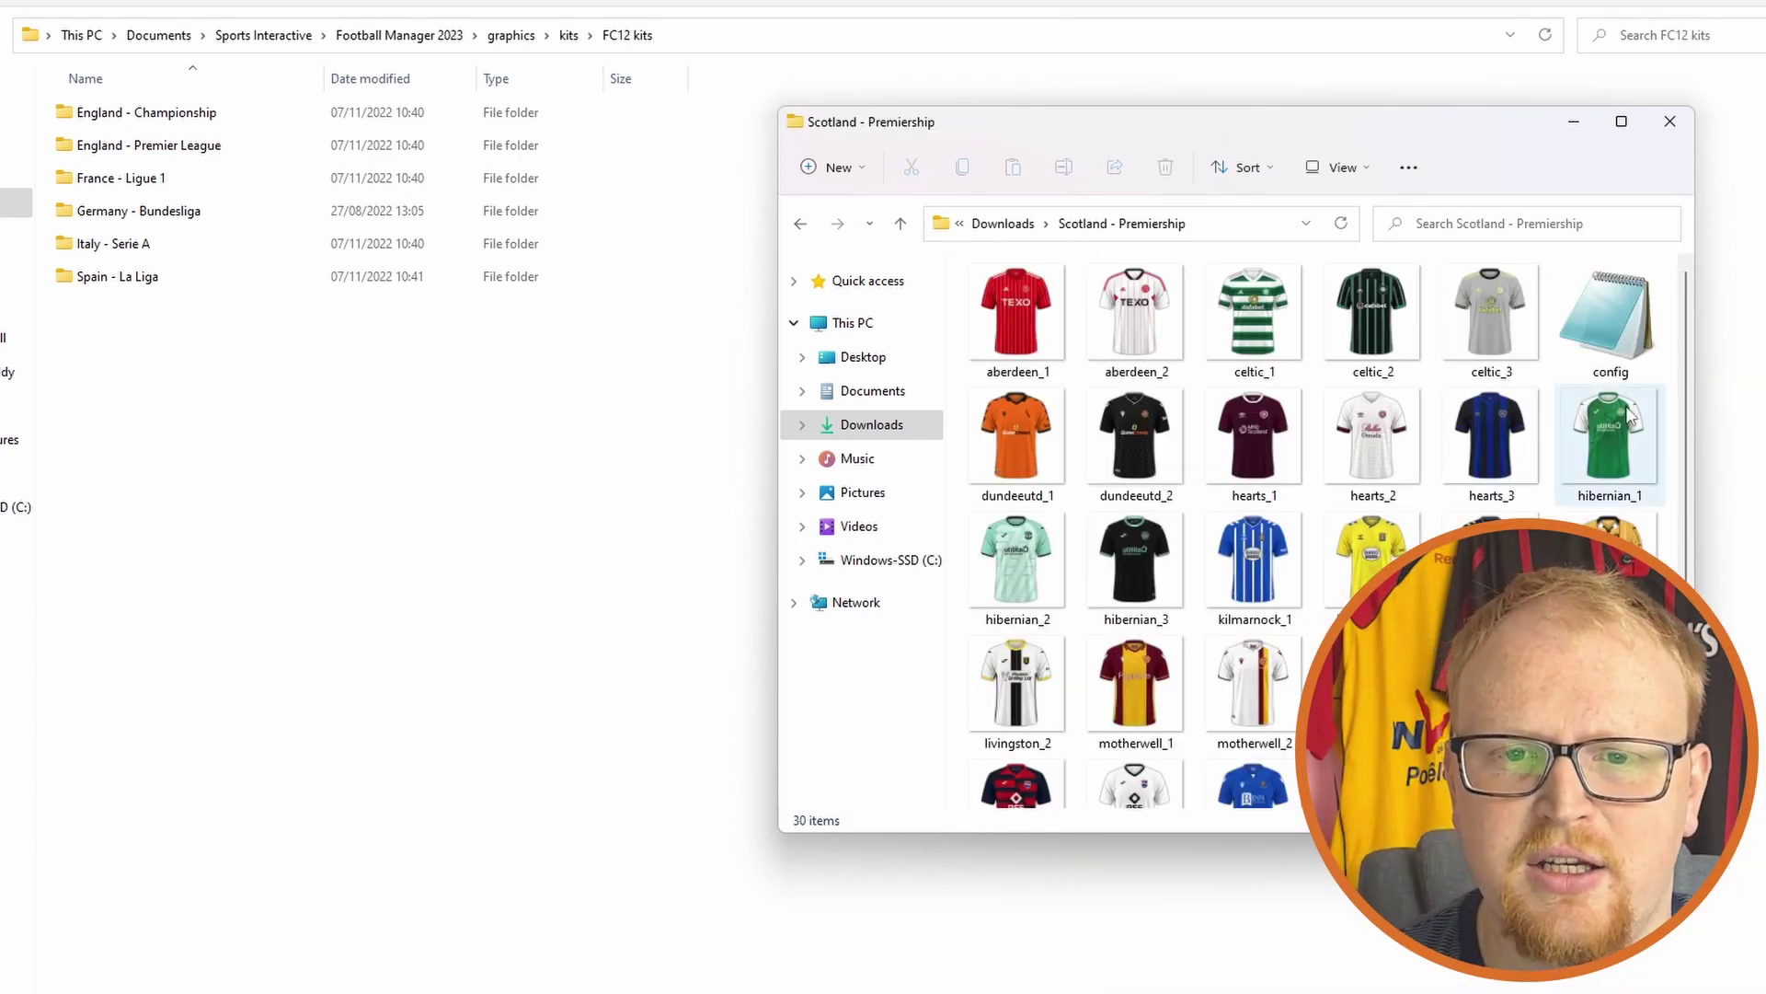
scroll(1690, 513, "down", 1)
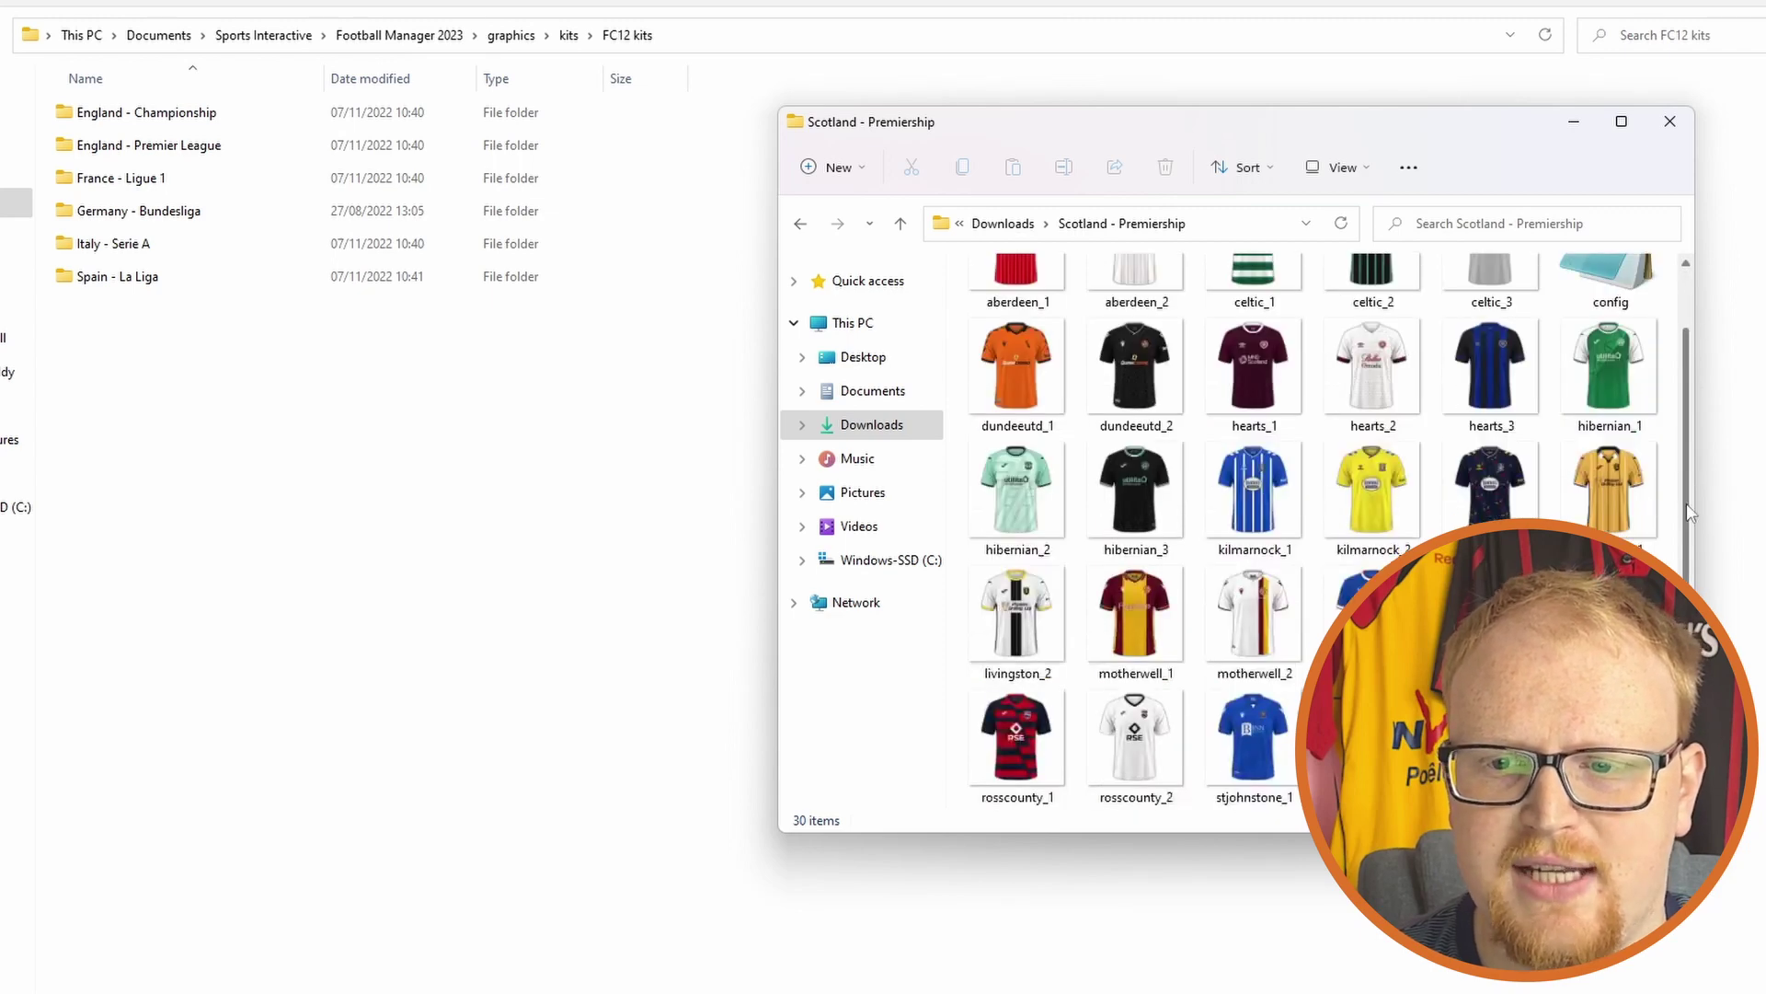
left_click(1003, 223)
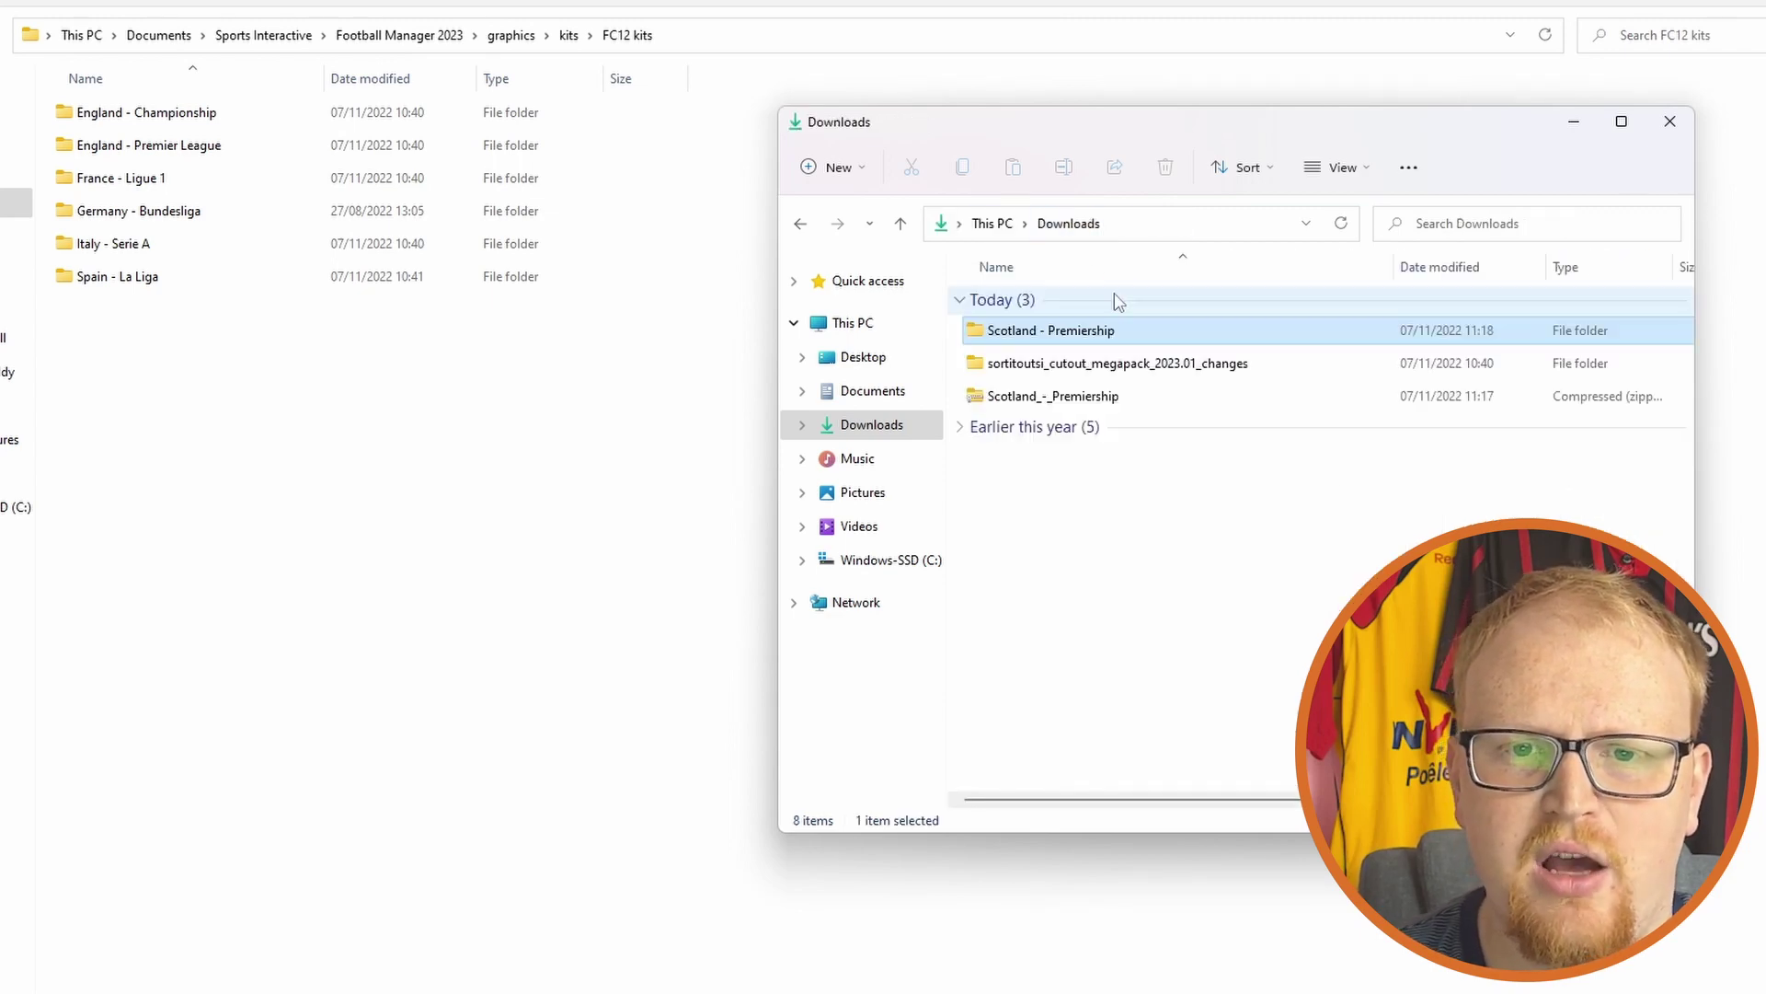
left_click_drag(1033, 339, 224, 387)
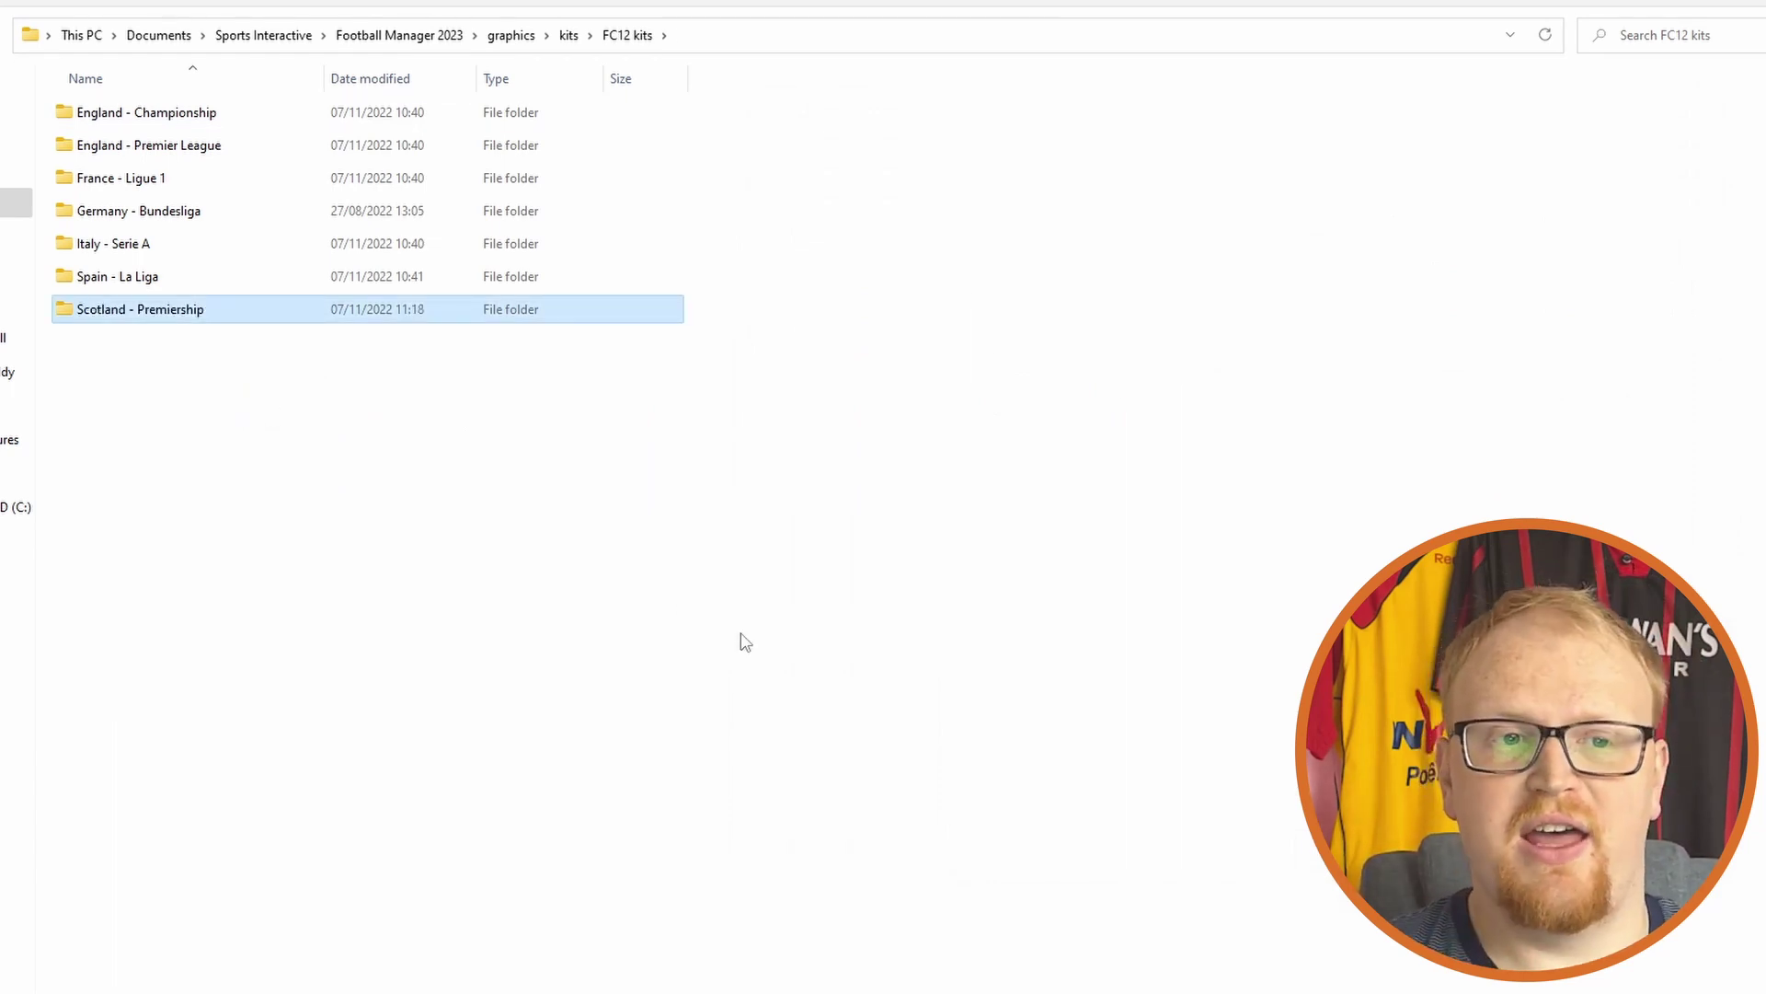
Return to the kits folder in graphics and rename the 2d standard folder as "zzz2d standard"
left_click(571, 35)
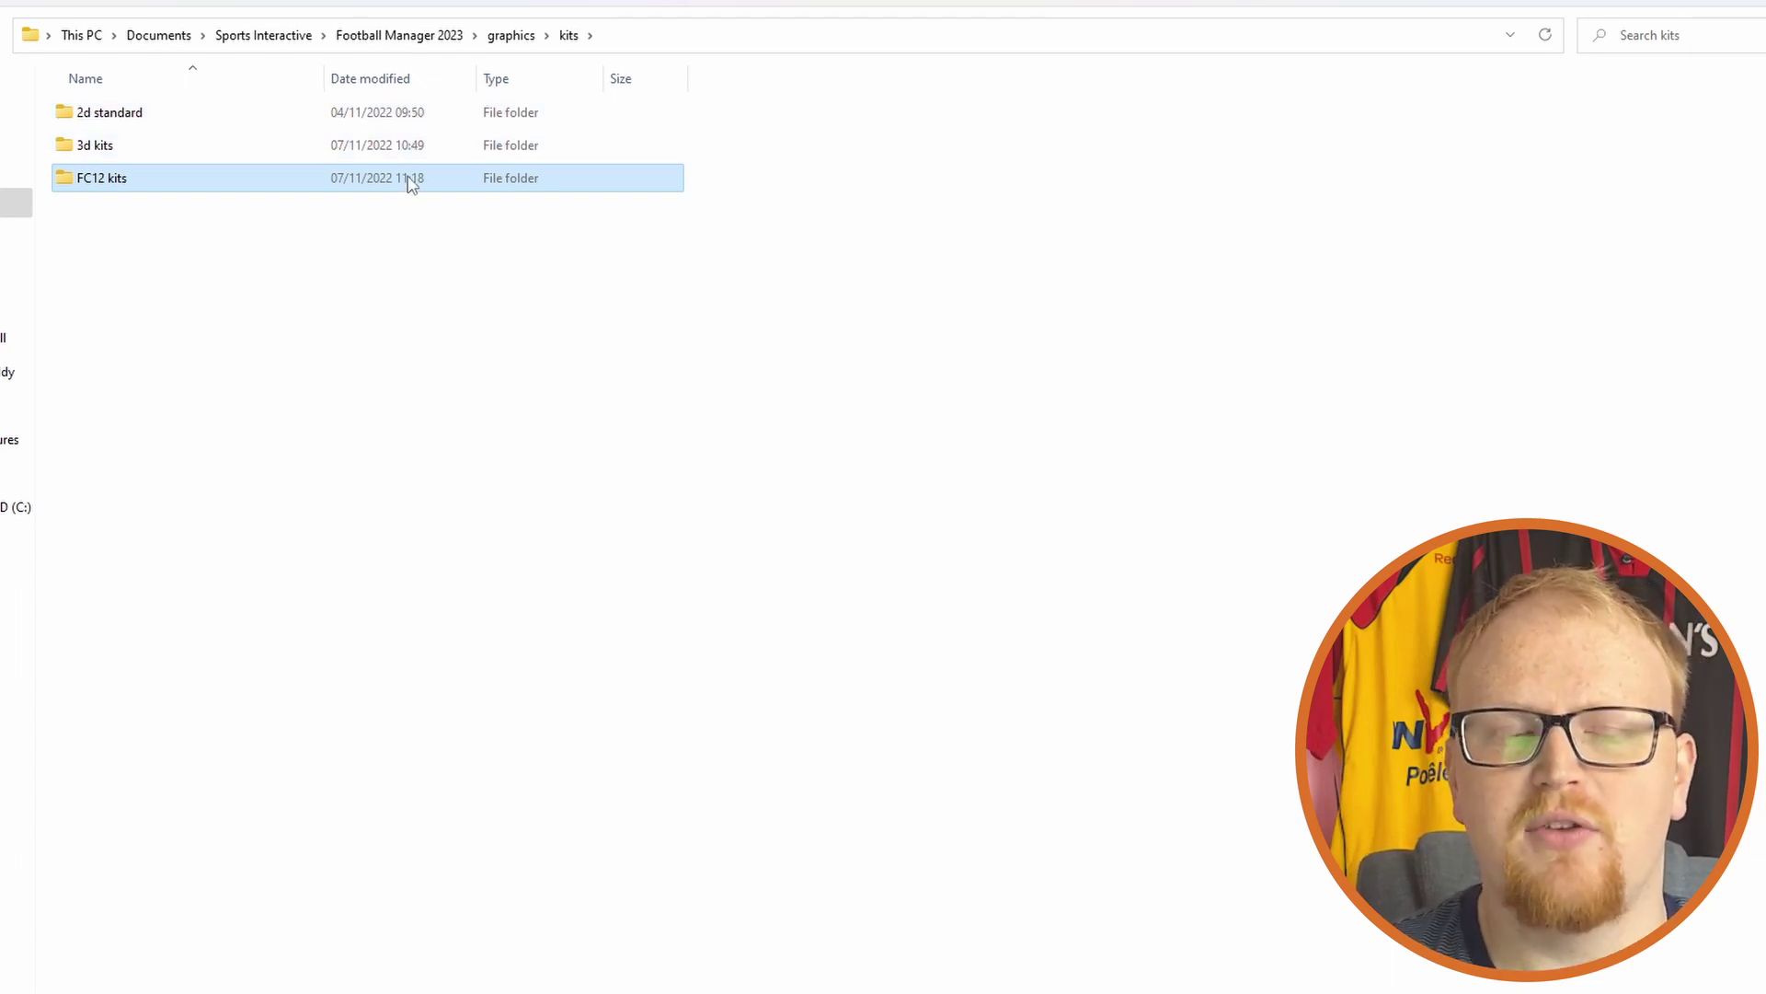
left_click(390, 130)
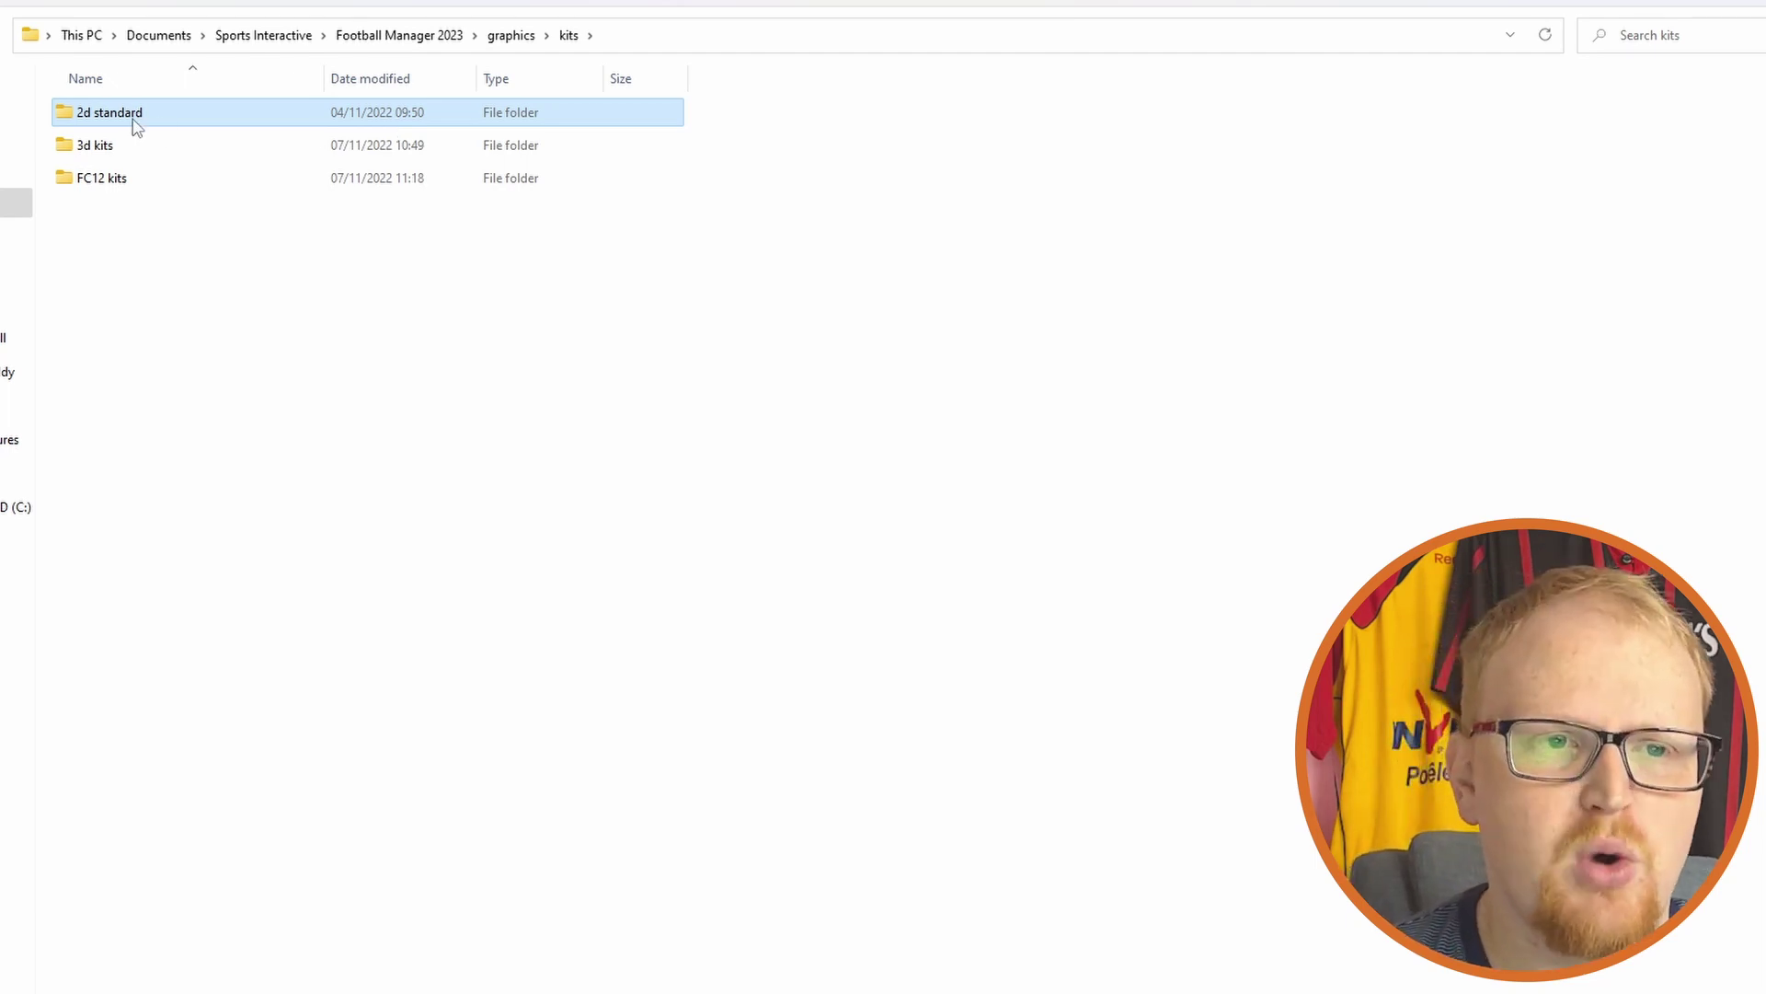
left_click(80, 117)
left_click(79, 114)
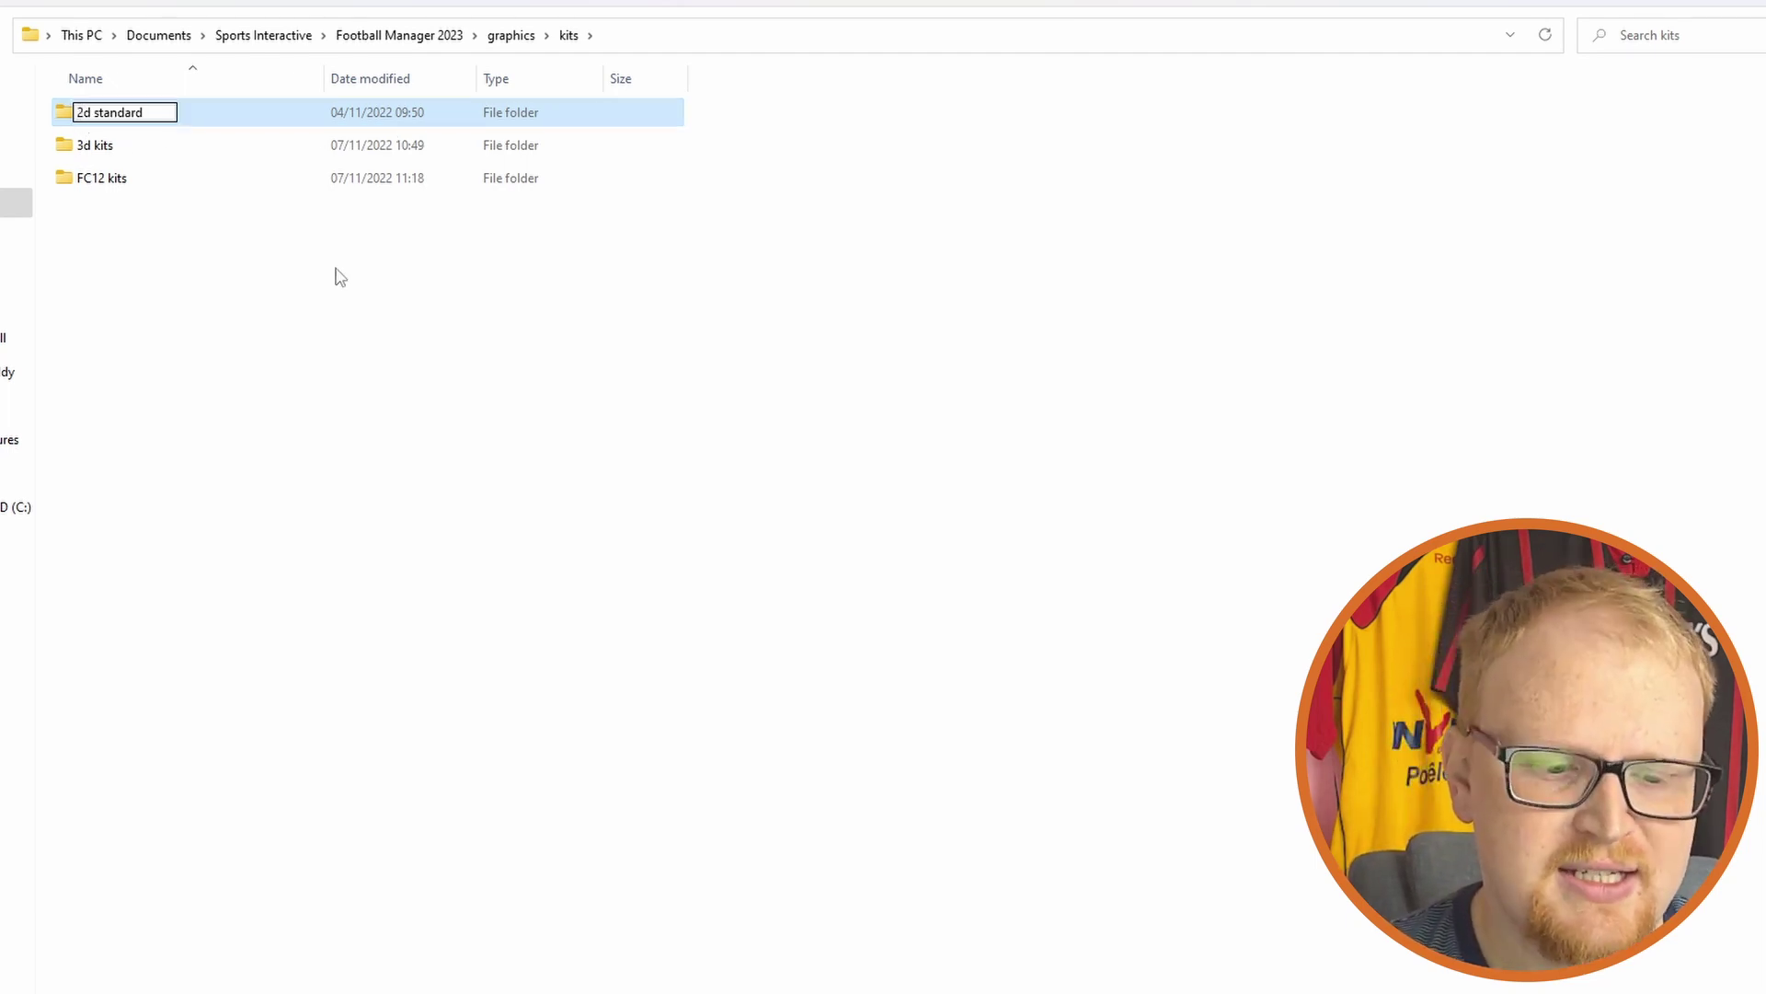
type("zzz")
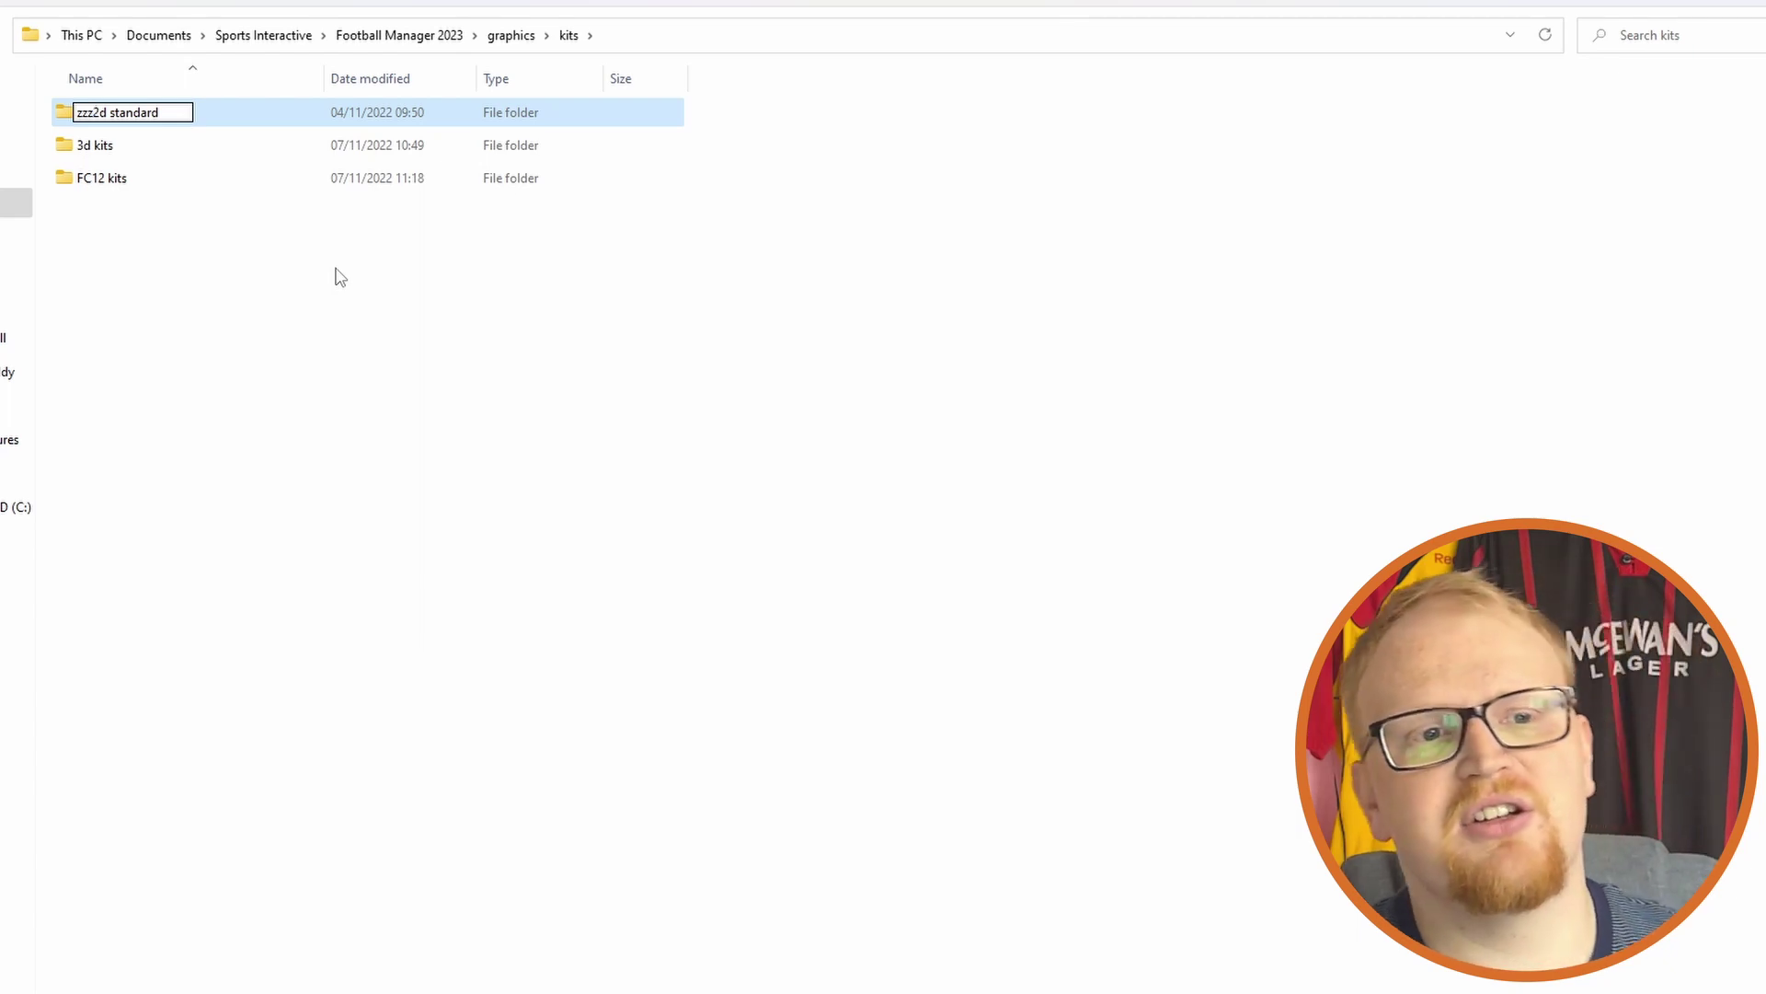
left_click(501, 391)
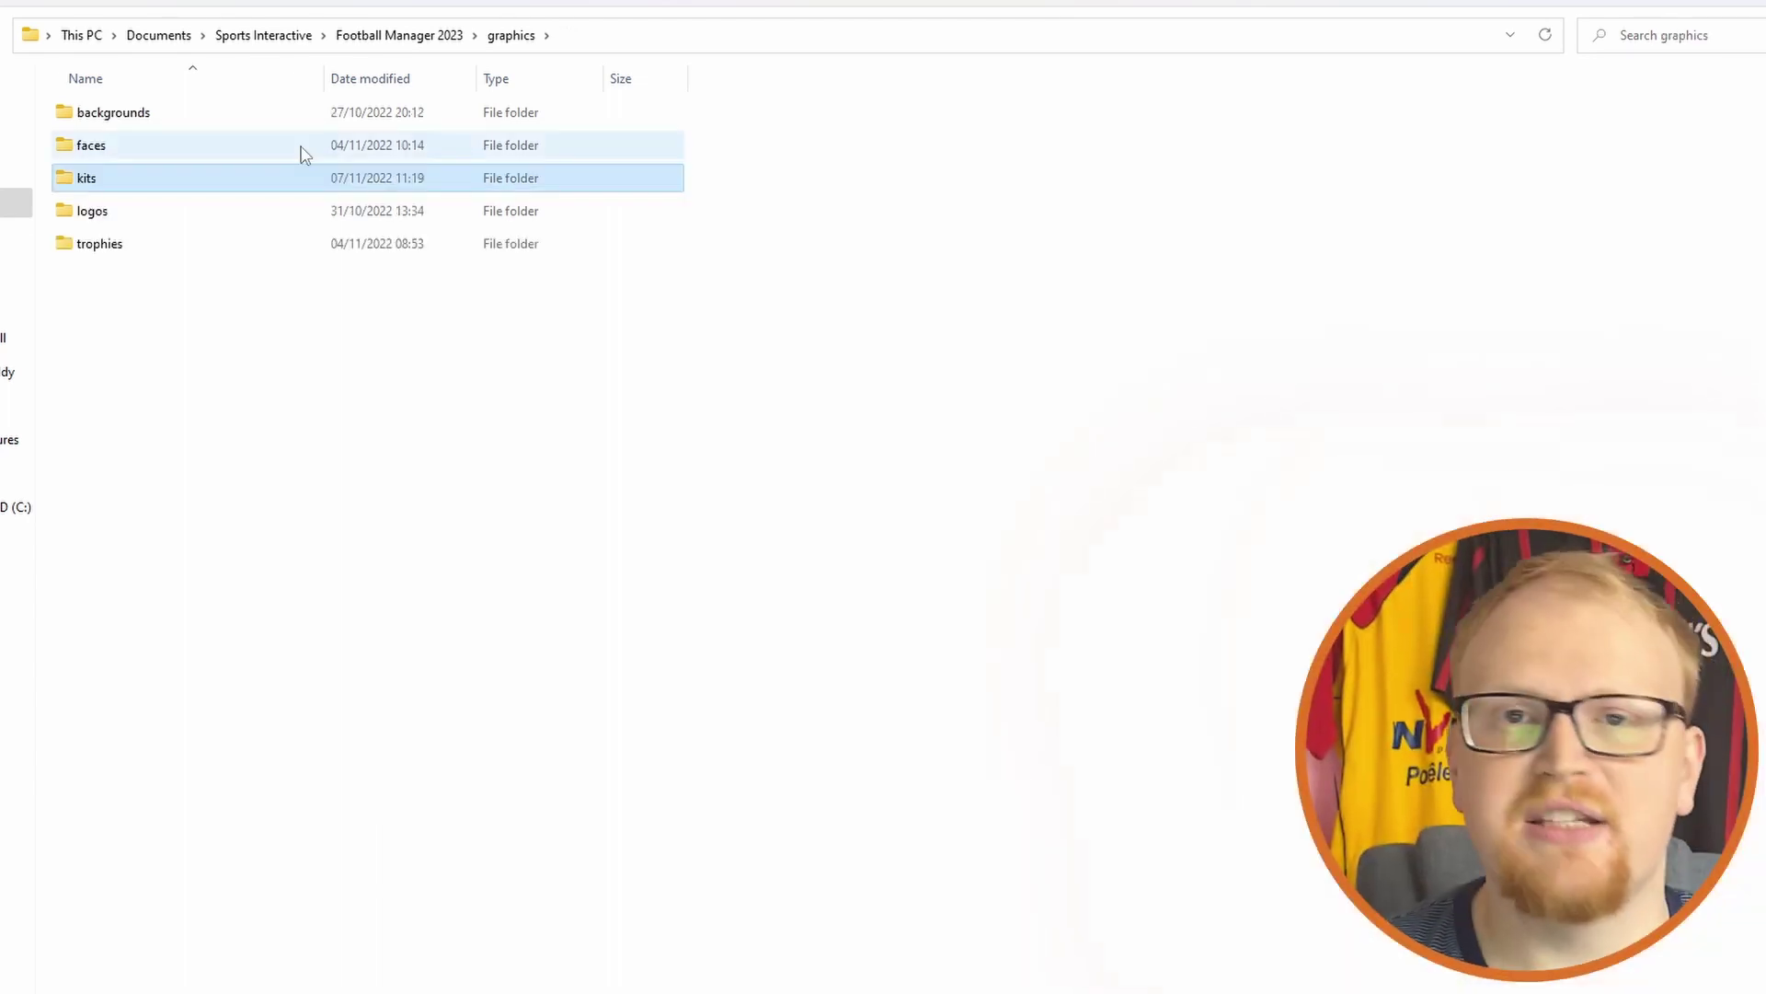
Open the faces folder in graphics, and open the sortitoutsi_cutout_megapack_2023.01_changes folder in Downloads
double_click(304, 150)
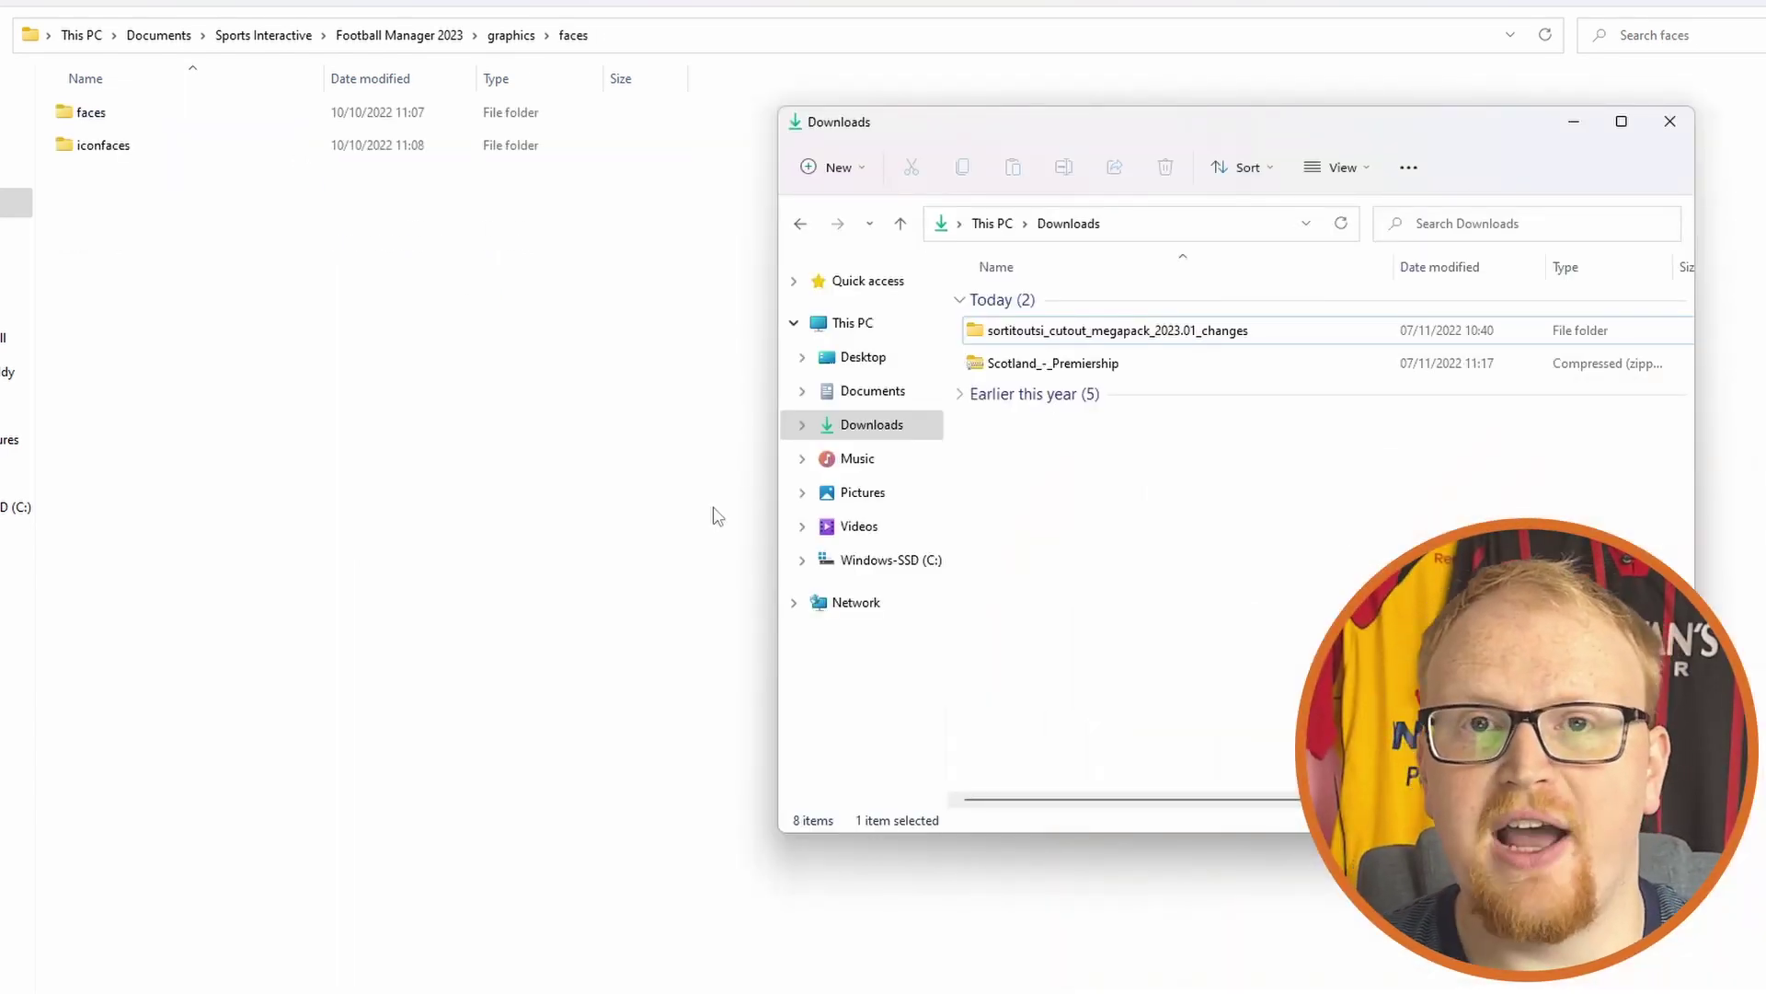
double_click(1213, 333)
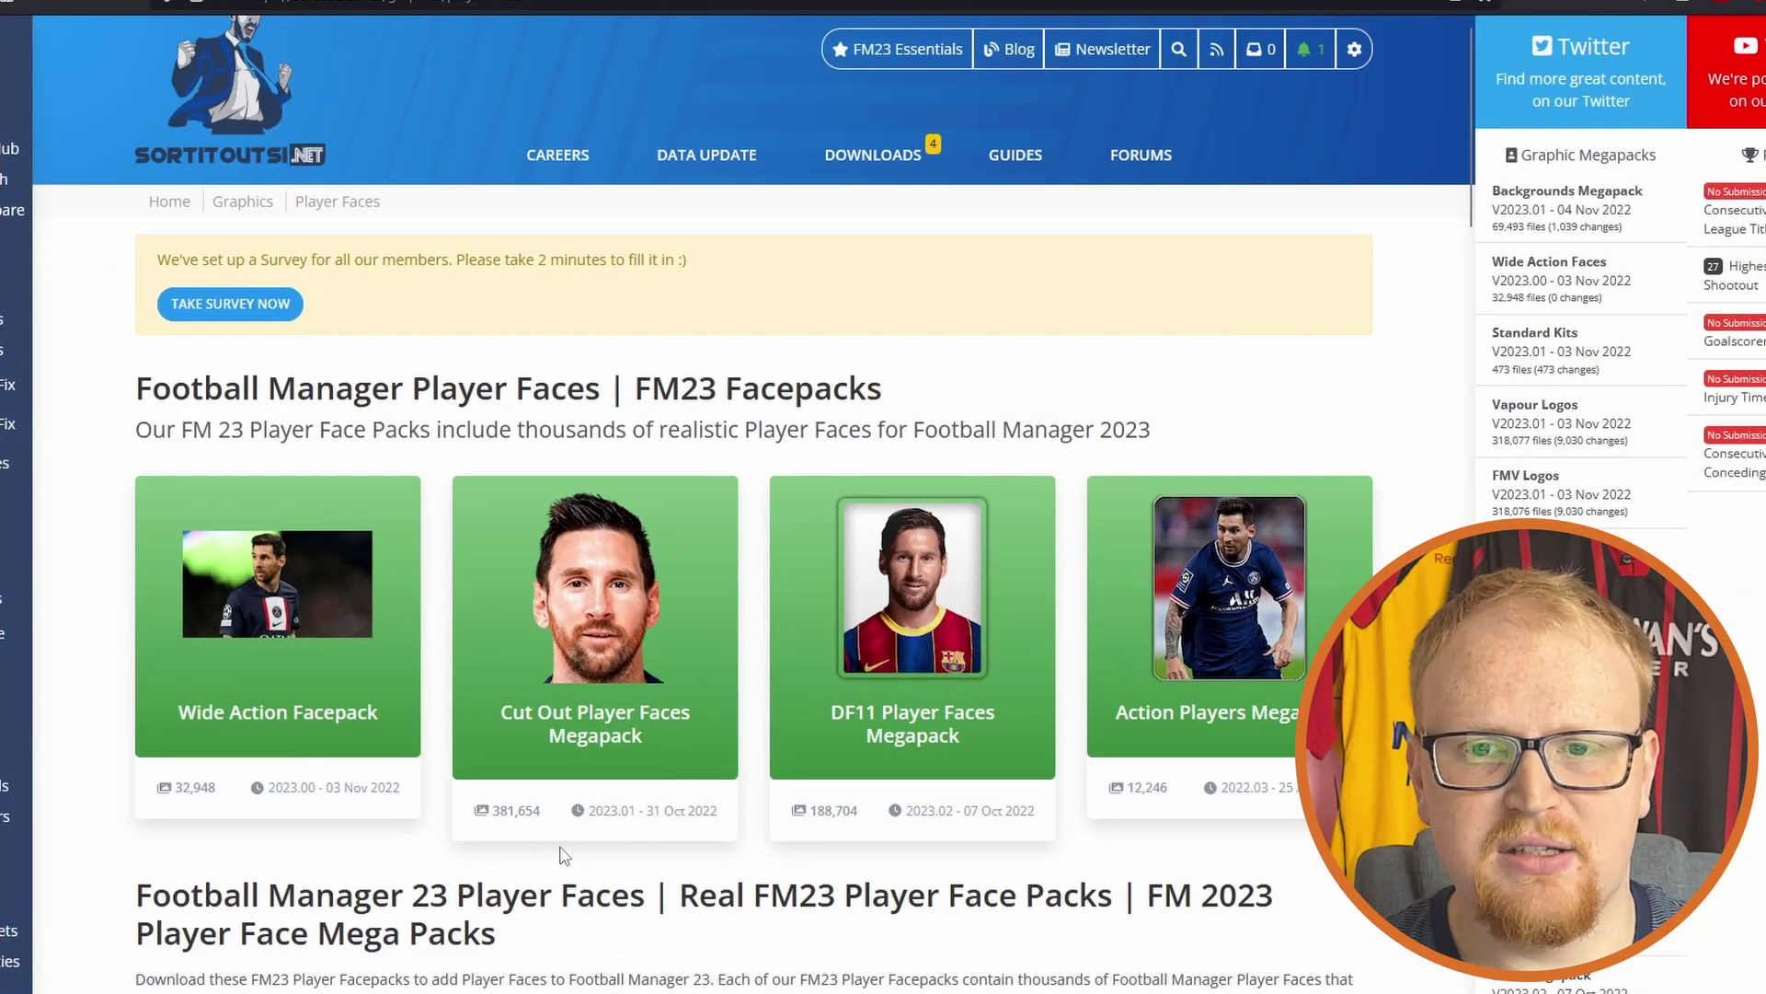
Open the Cut Out Player Faces Megapack page on sortitoutsi and review its complete pack and latest changes downloads
mouse_move(633, 655)
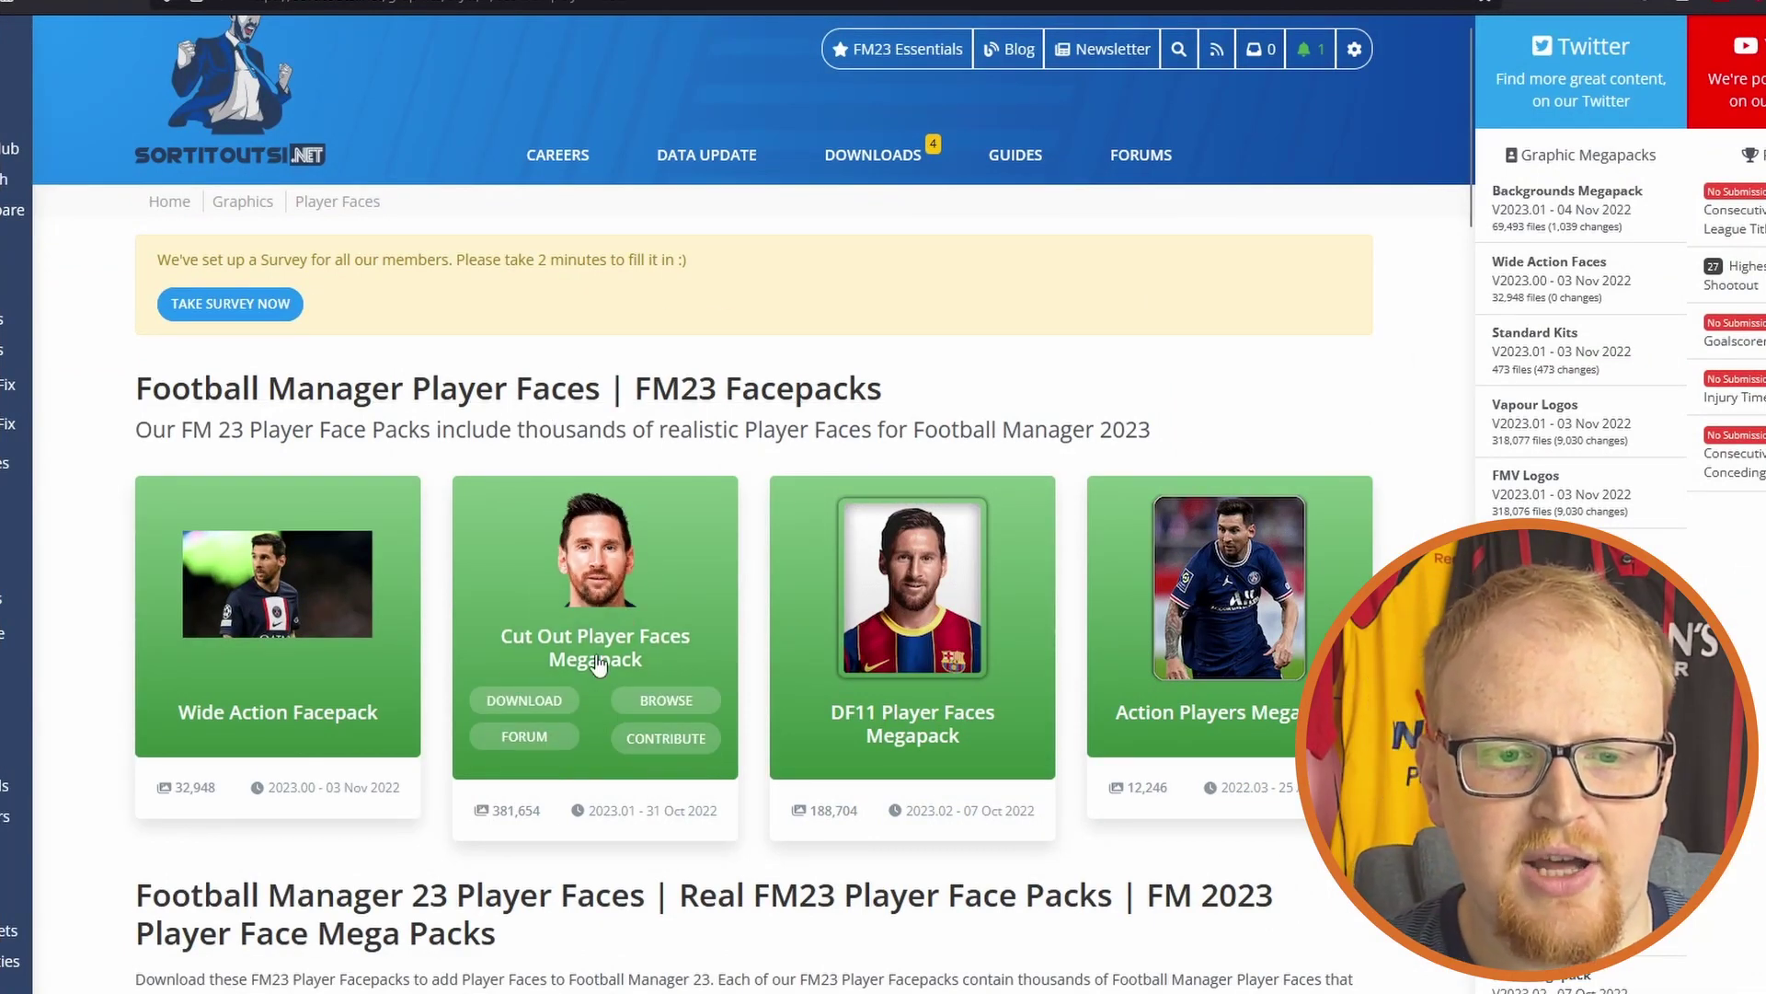
left_click(596, 662)
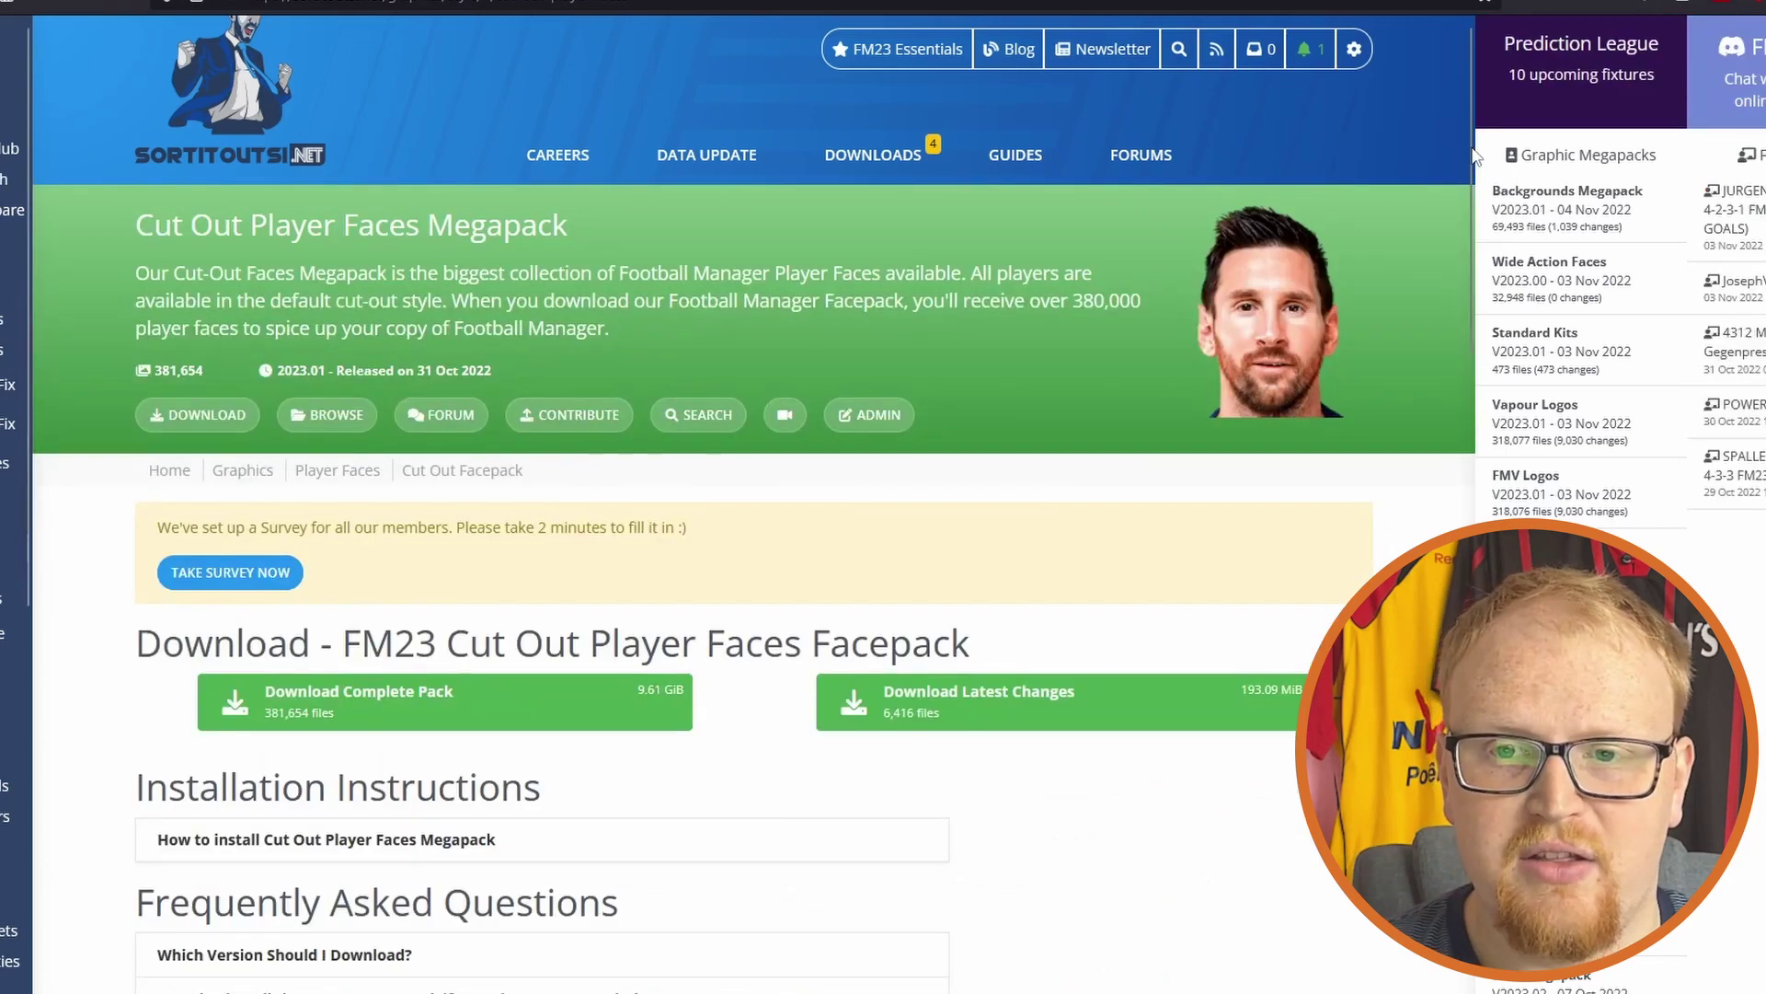
scroll(1474, 157, "down", 1)
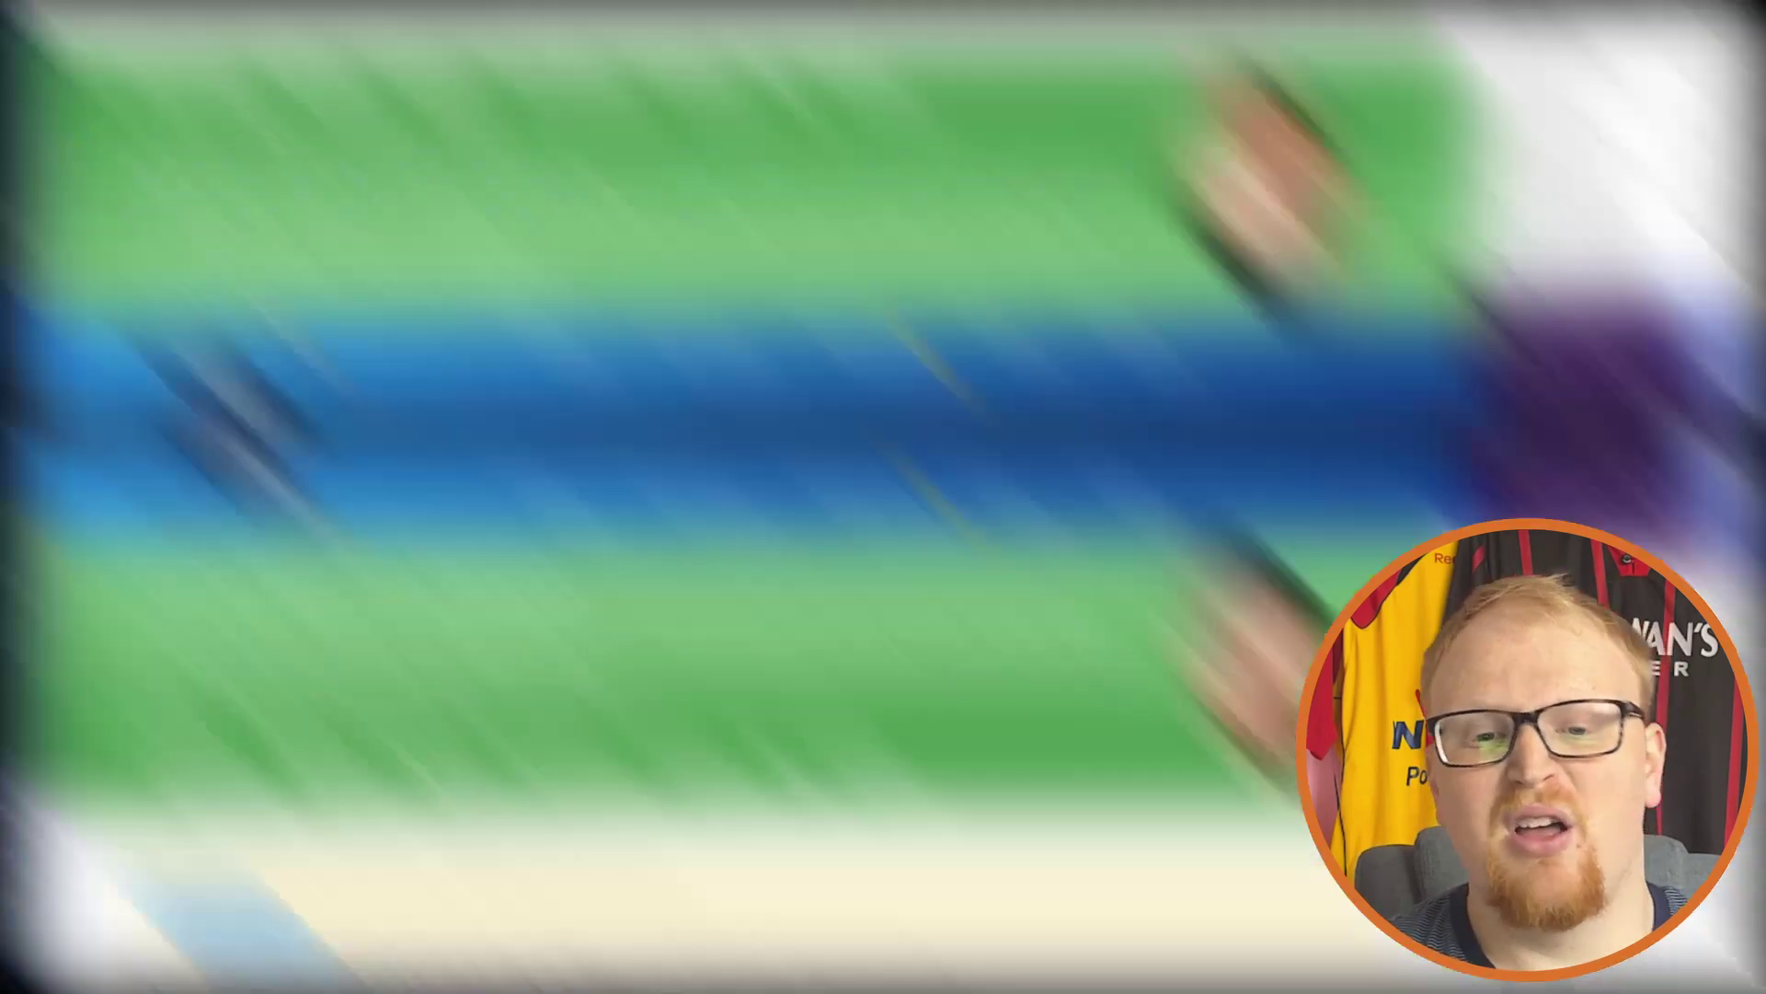
scroll(64, 771, "down", 10)
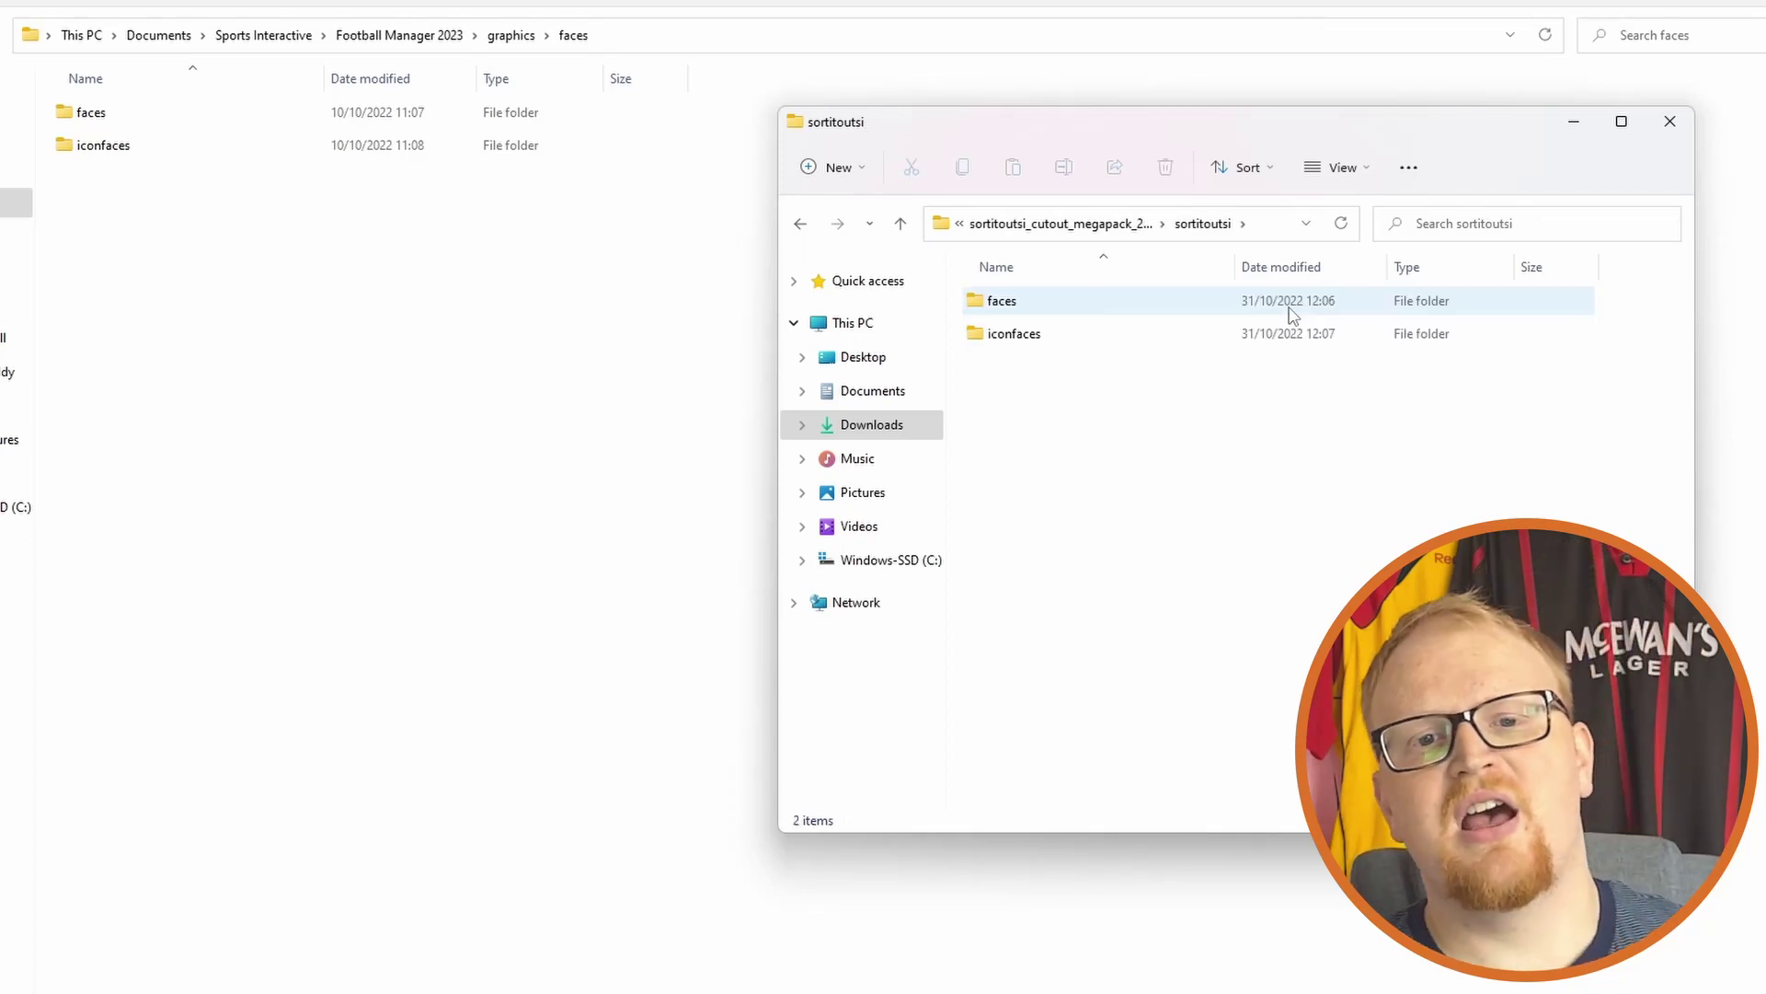
Select all images in the downloaded megapack's faces folder, and open the faces subfolder inside graphics > faces as their destination
double_click(1293, 314)
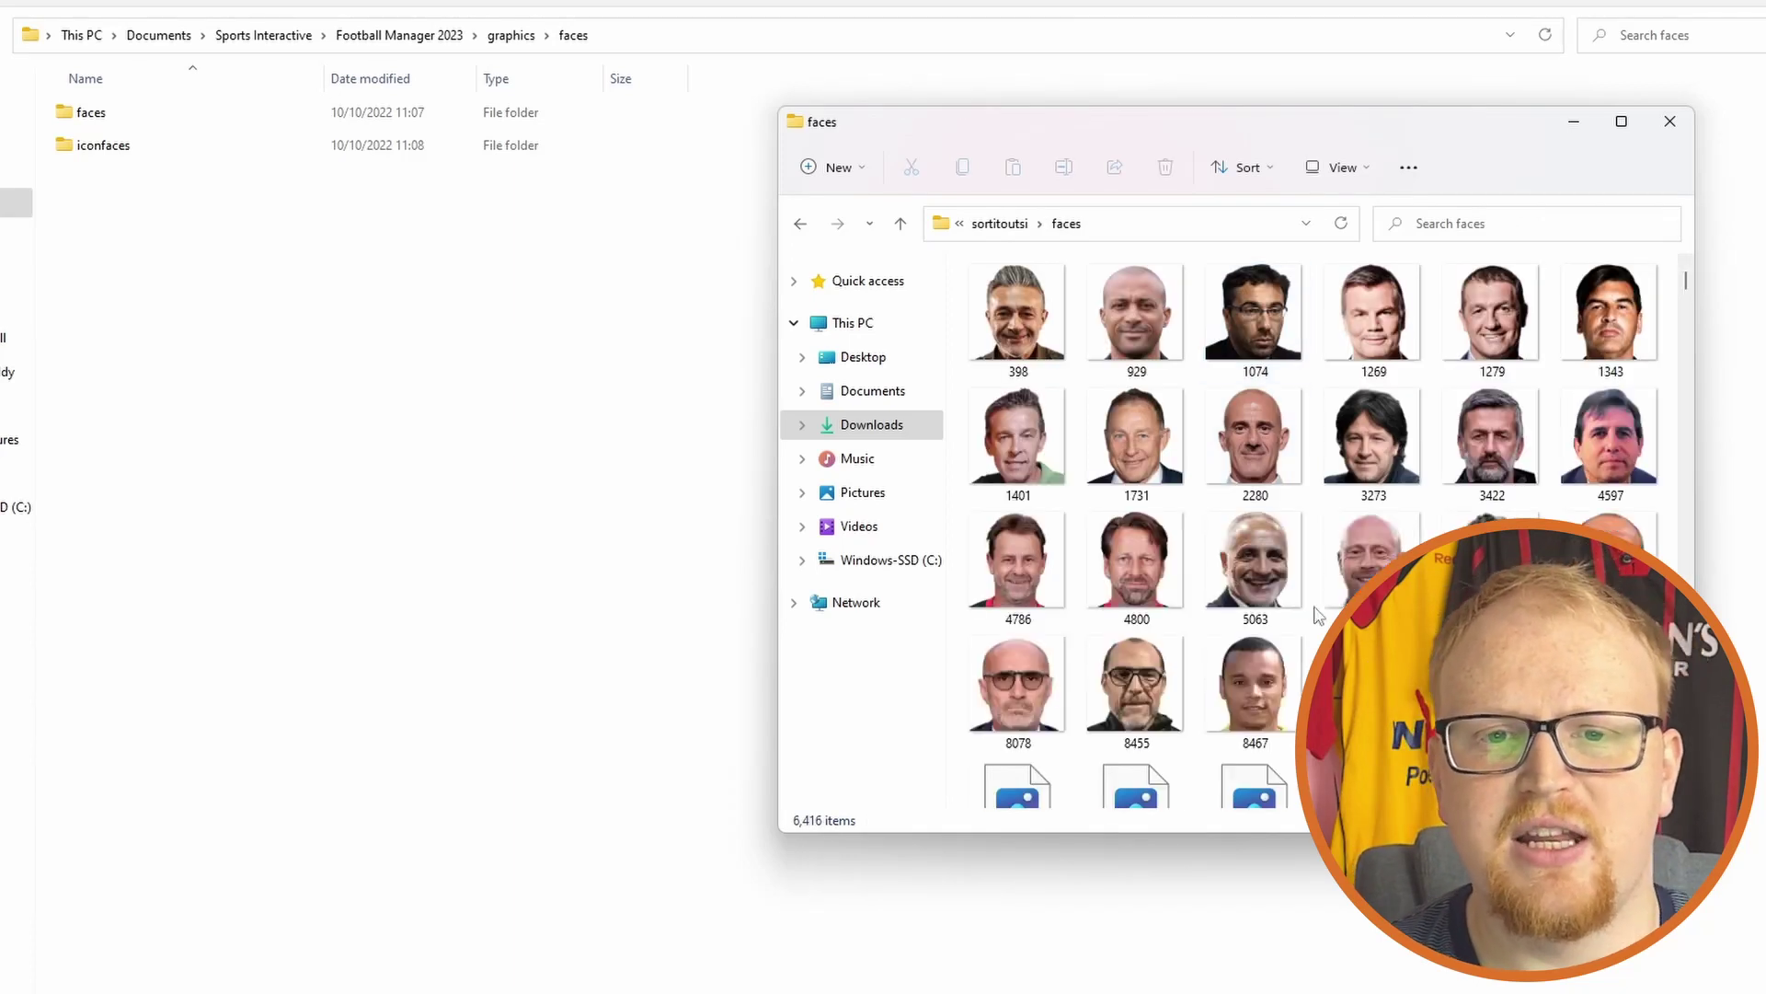
key("ctrl+a")
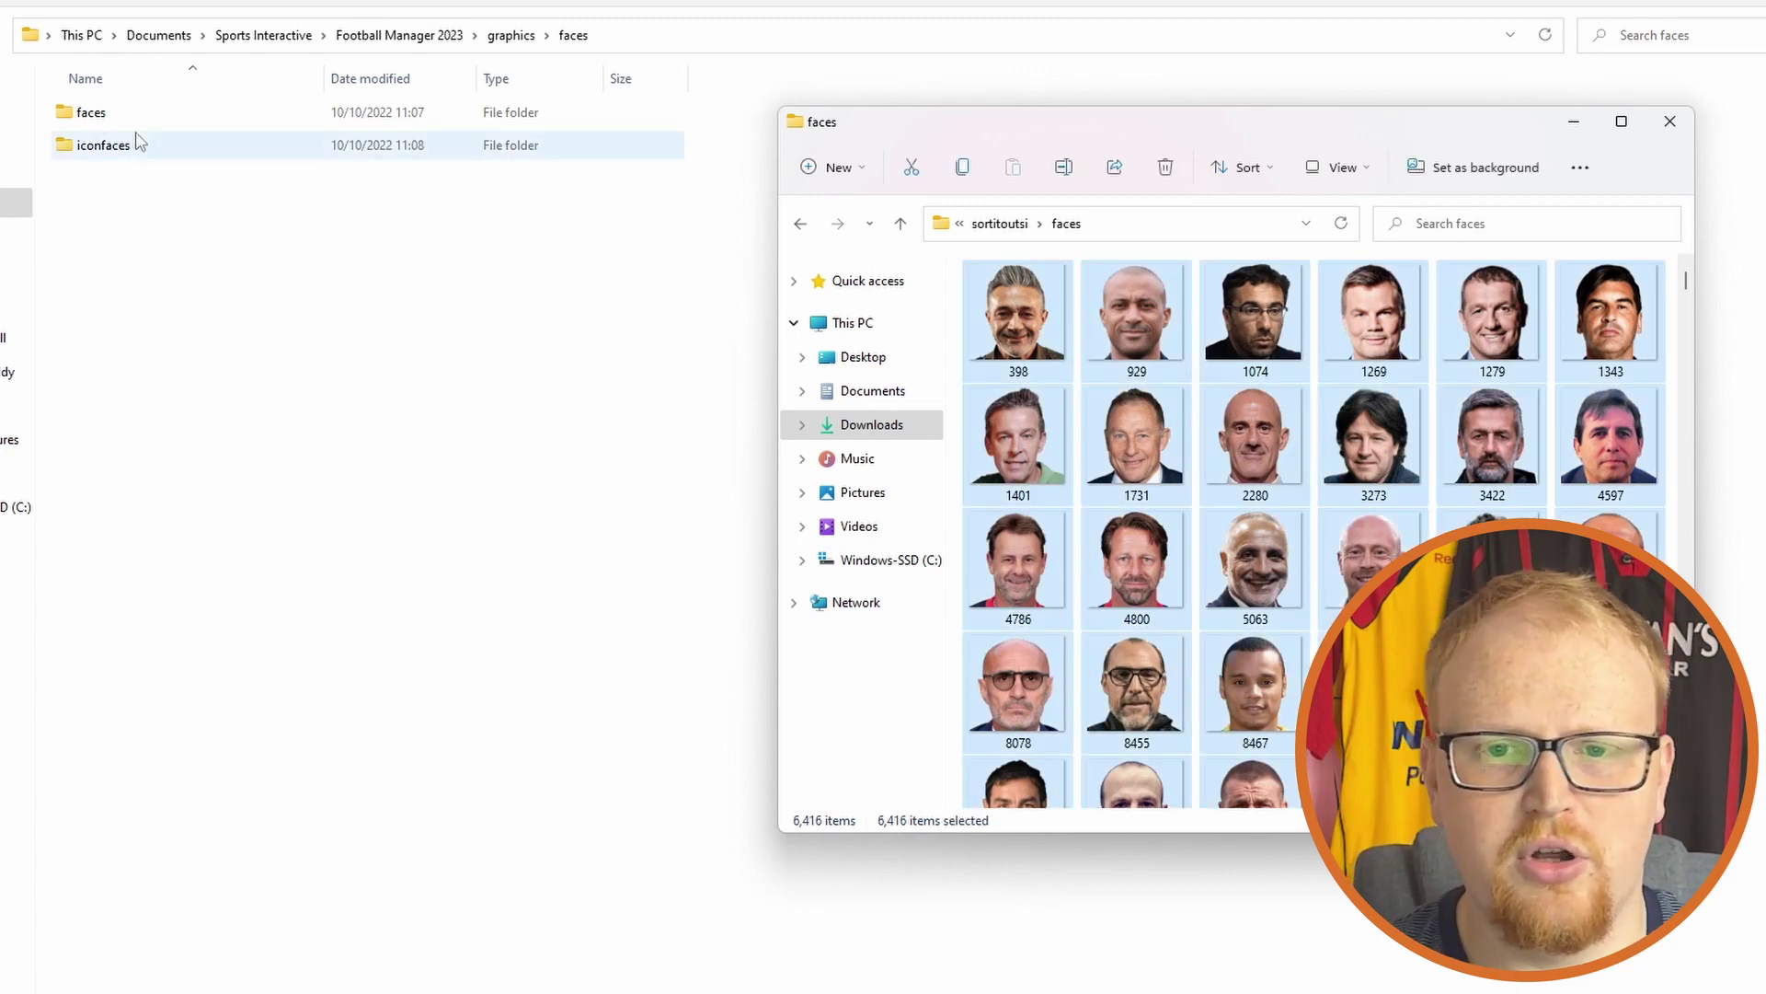
left_click(122, 117)
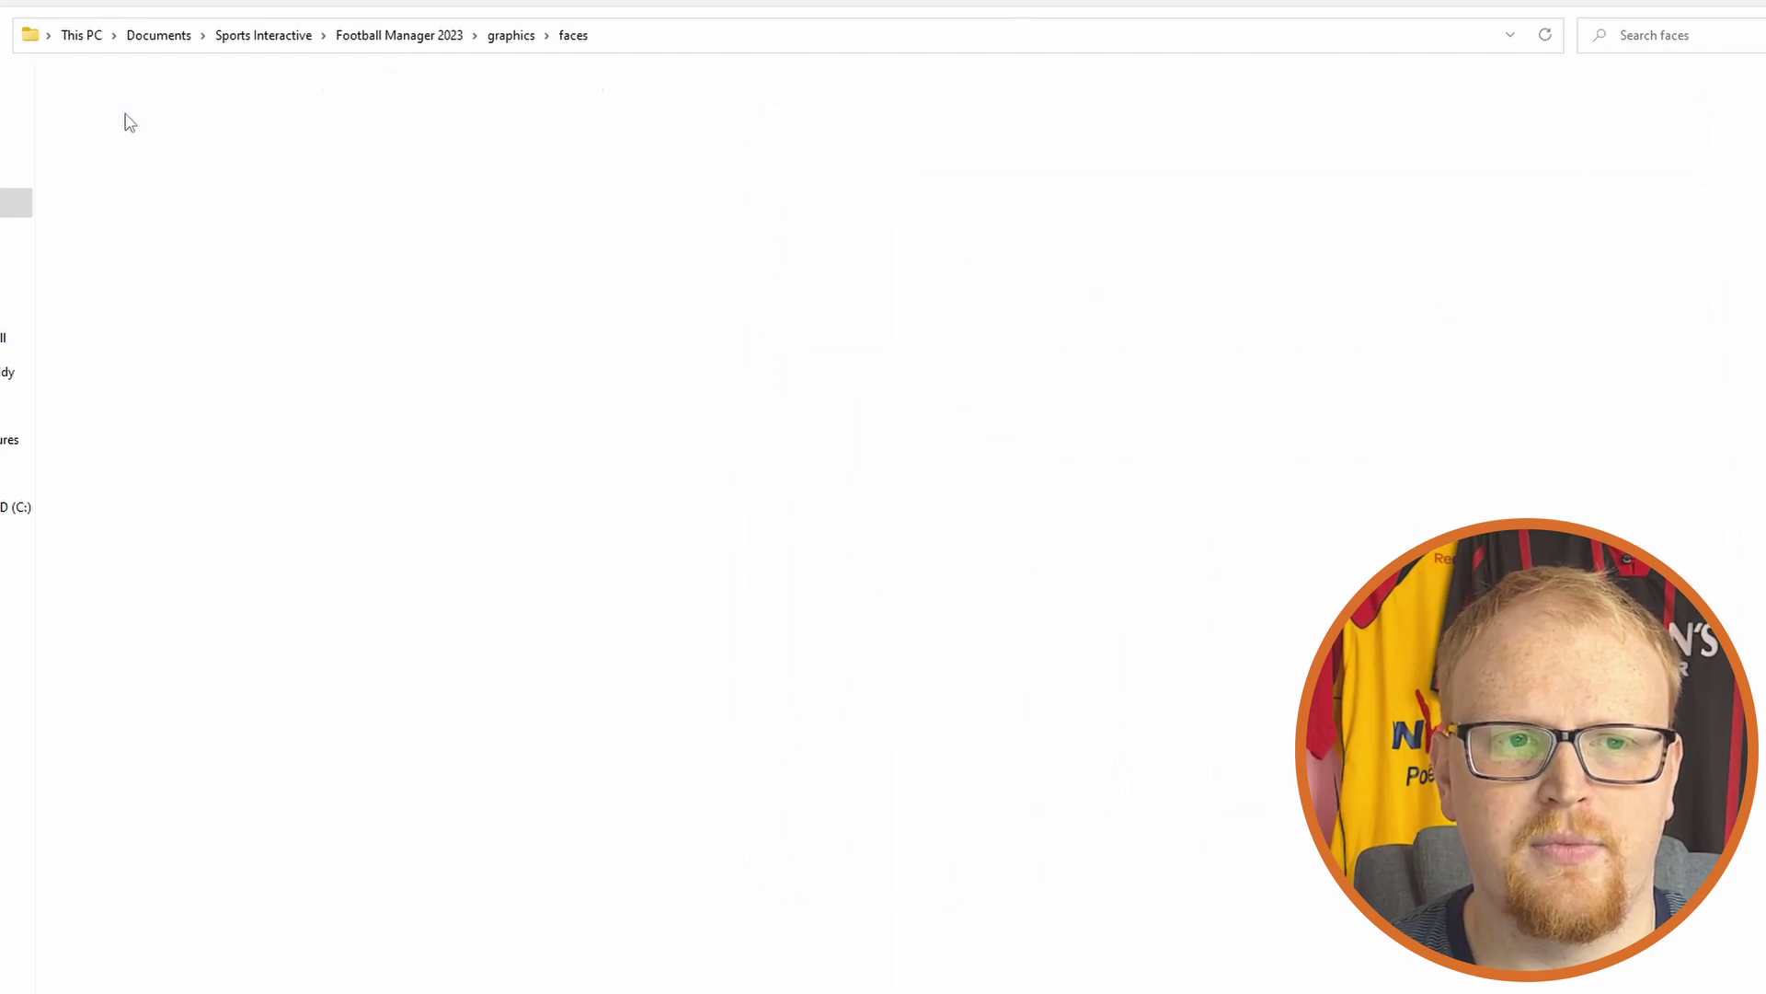
double_click(129, 123)
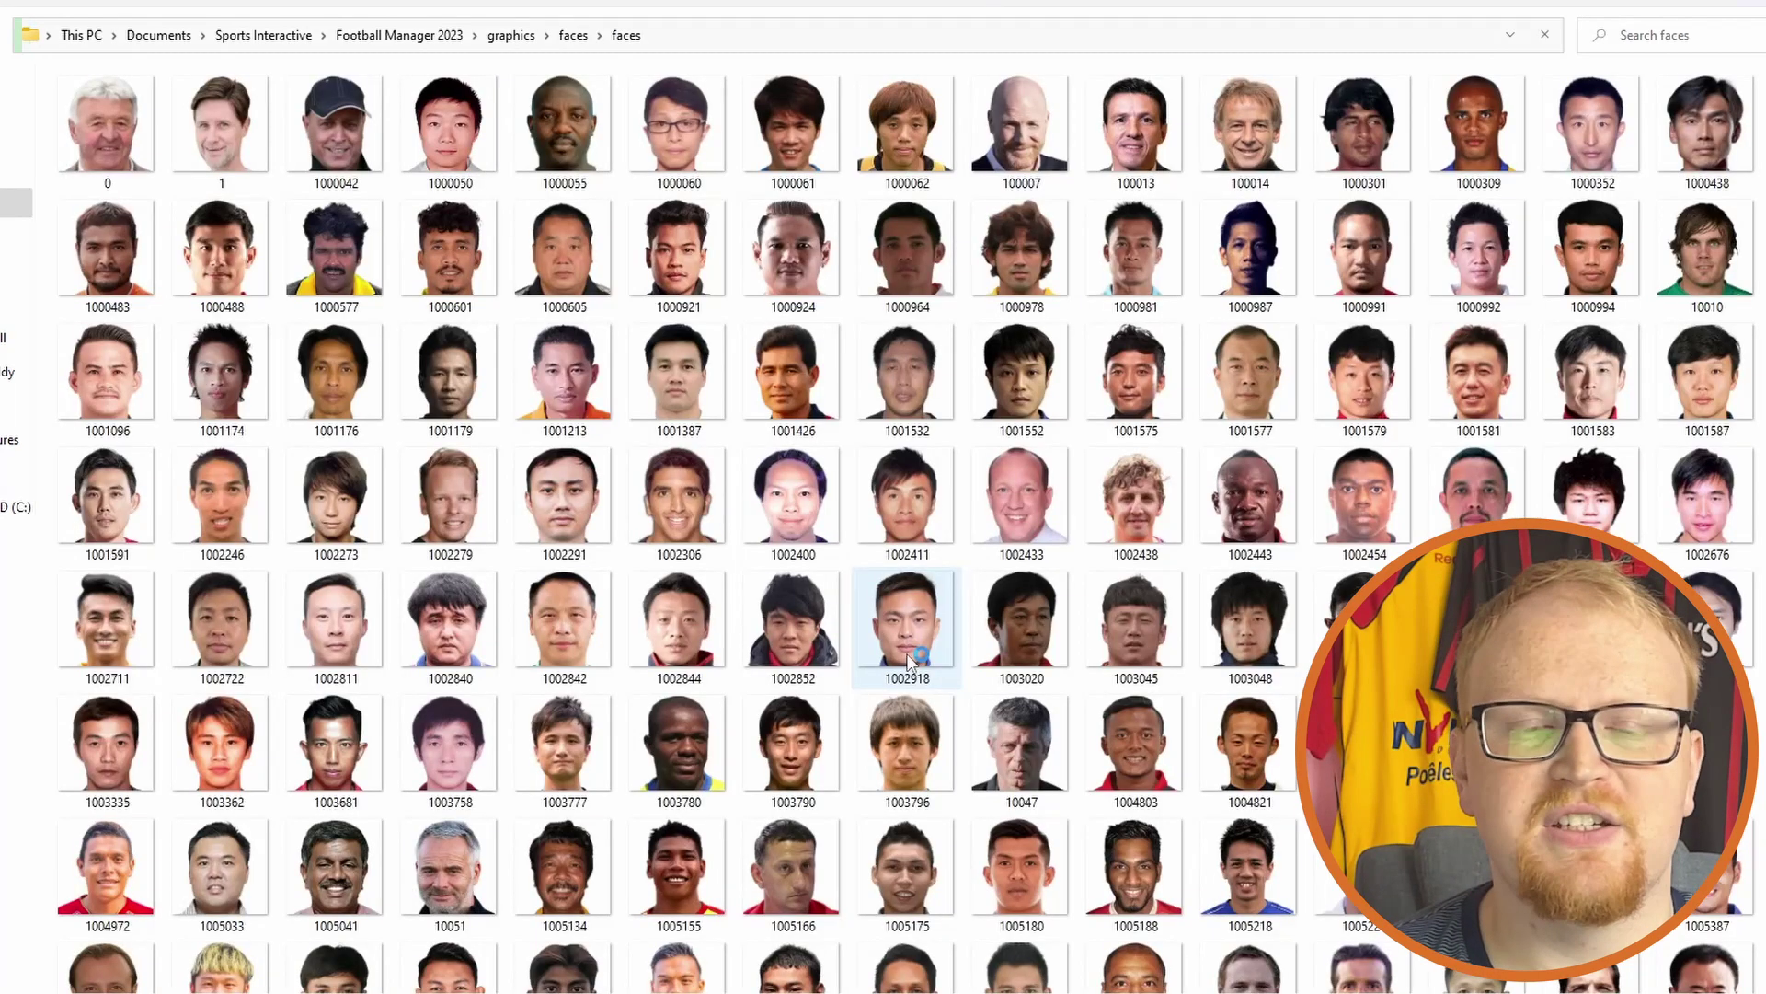
left_click(727, 549)
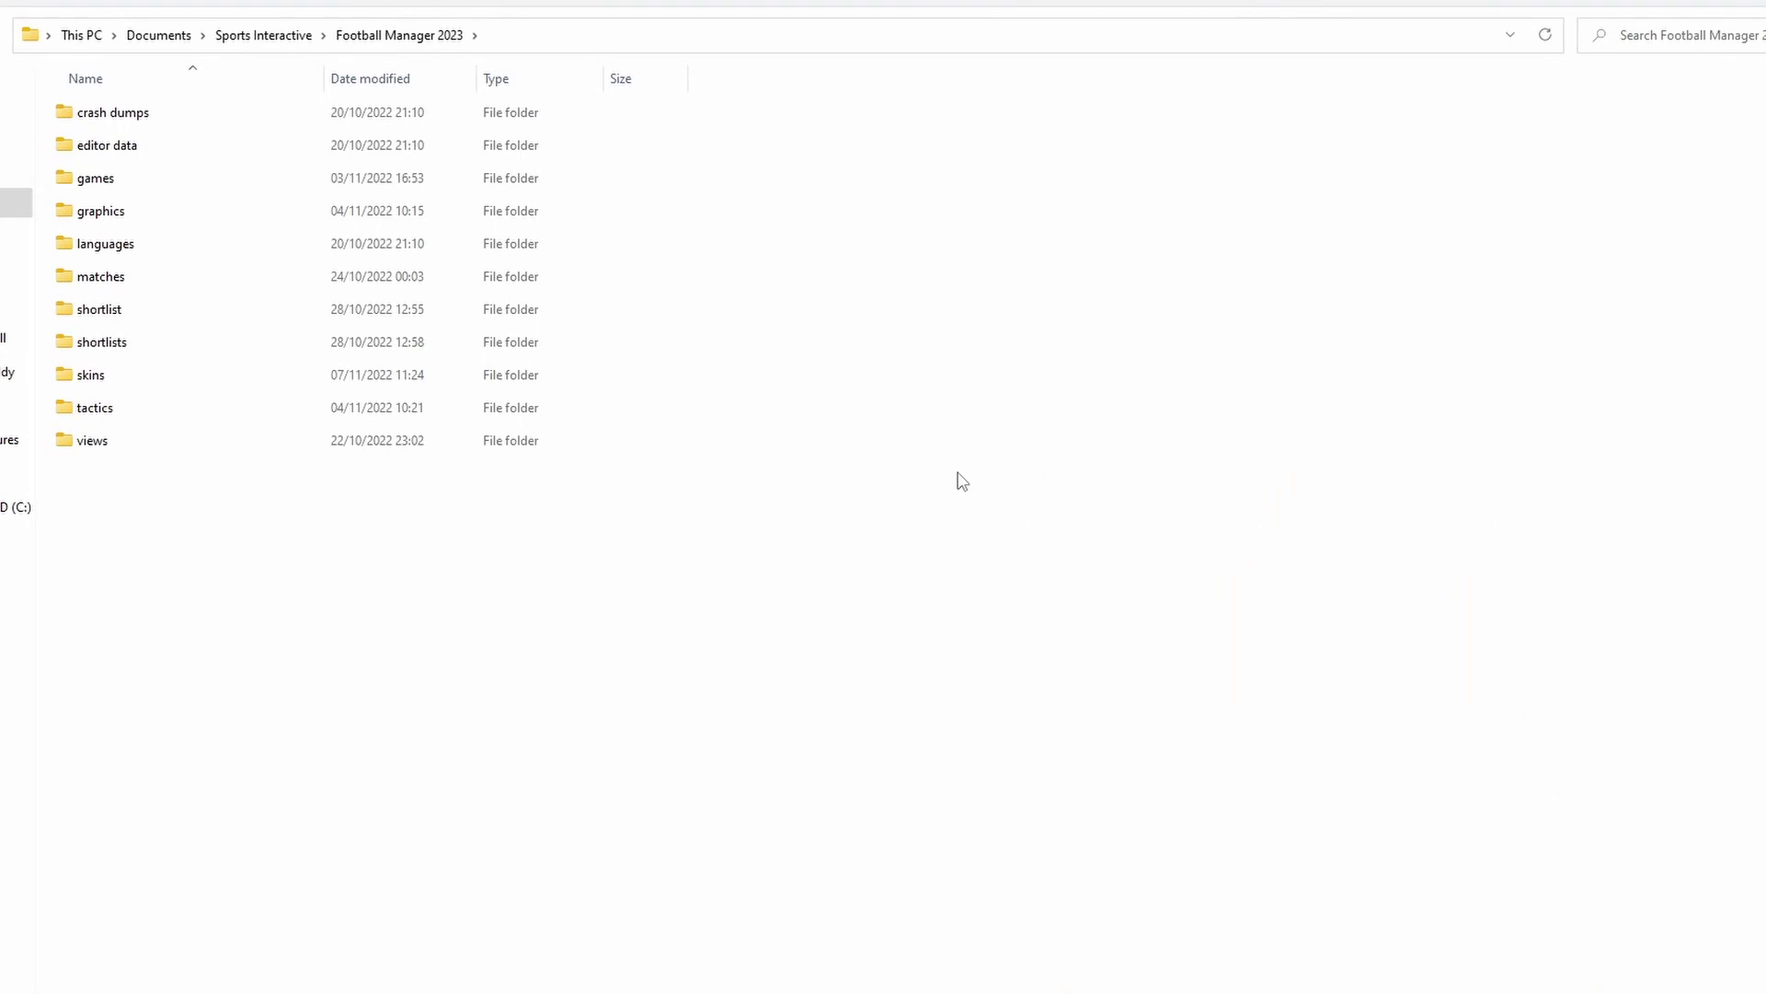
Examine the contents of the editor data and skins folders within the Football Manager 2023 folder
left_click(488, 147)
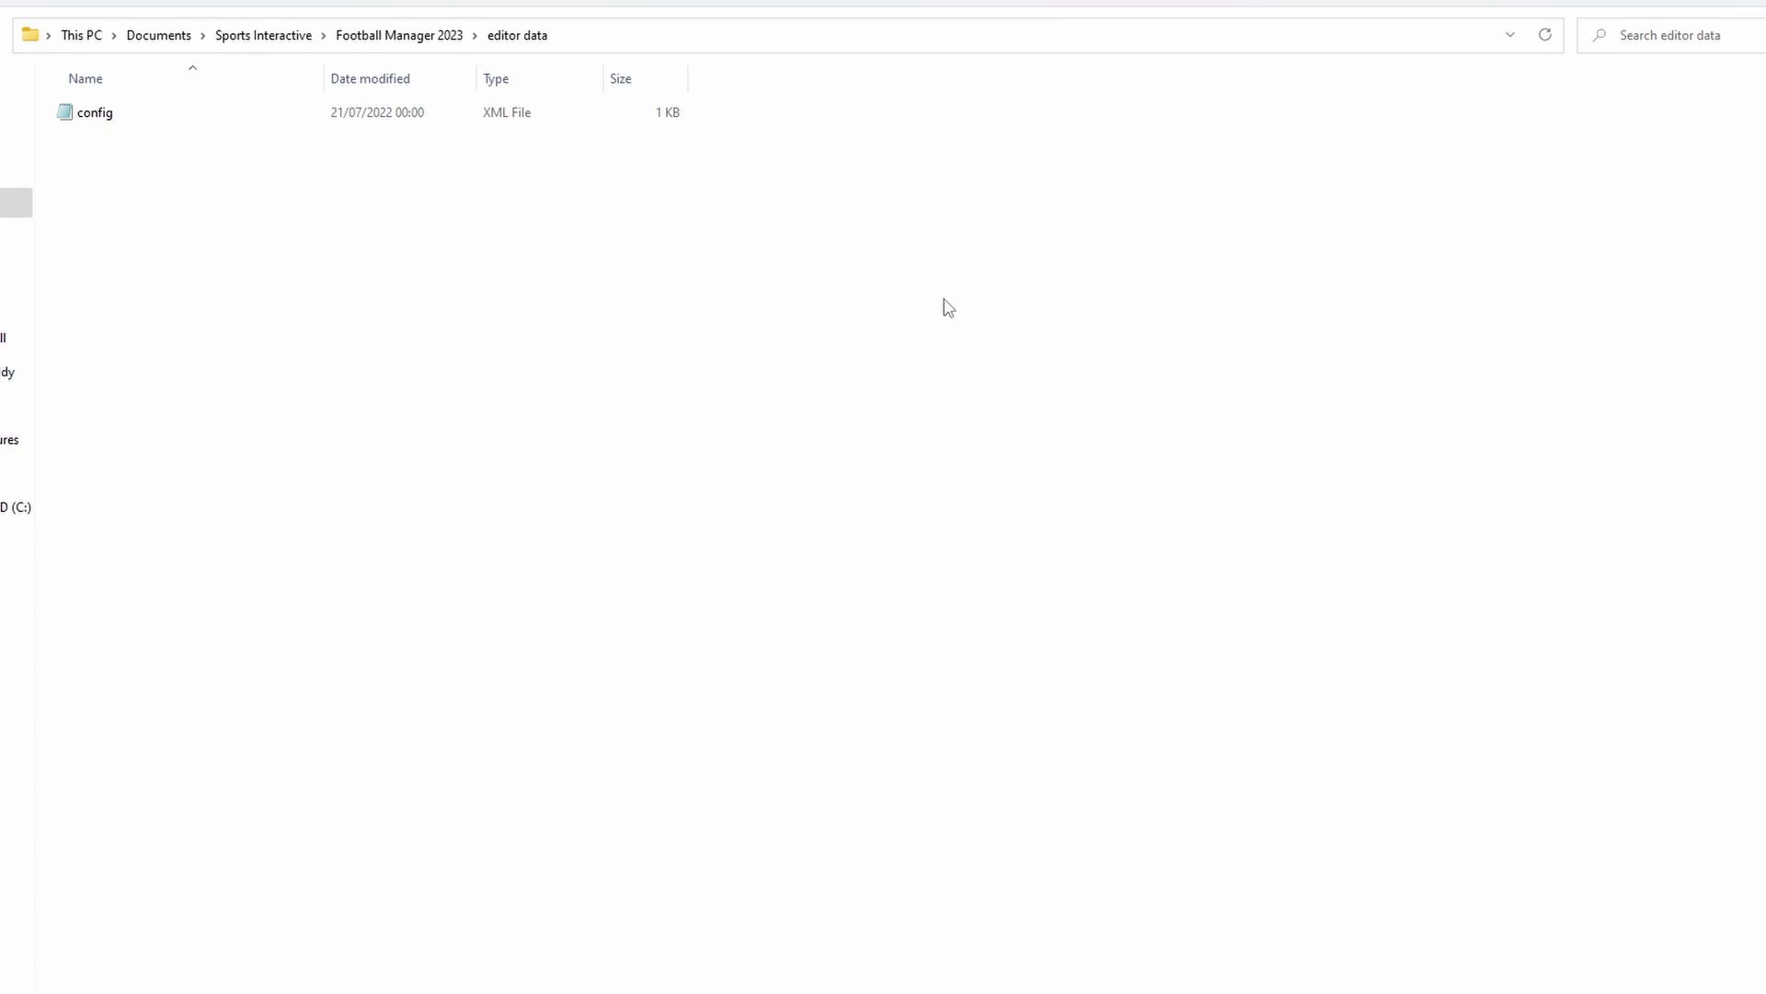
key("alt+Up")
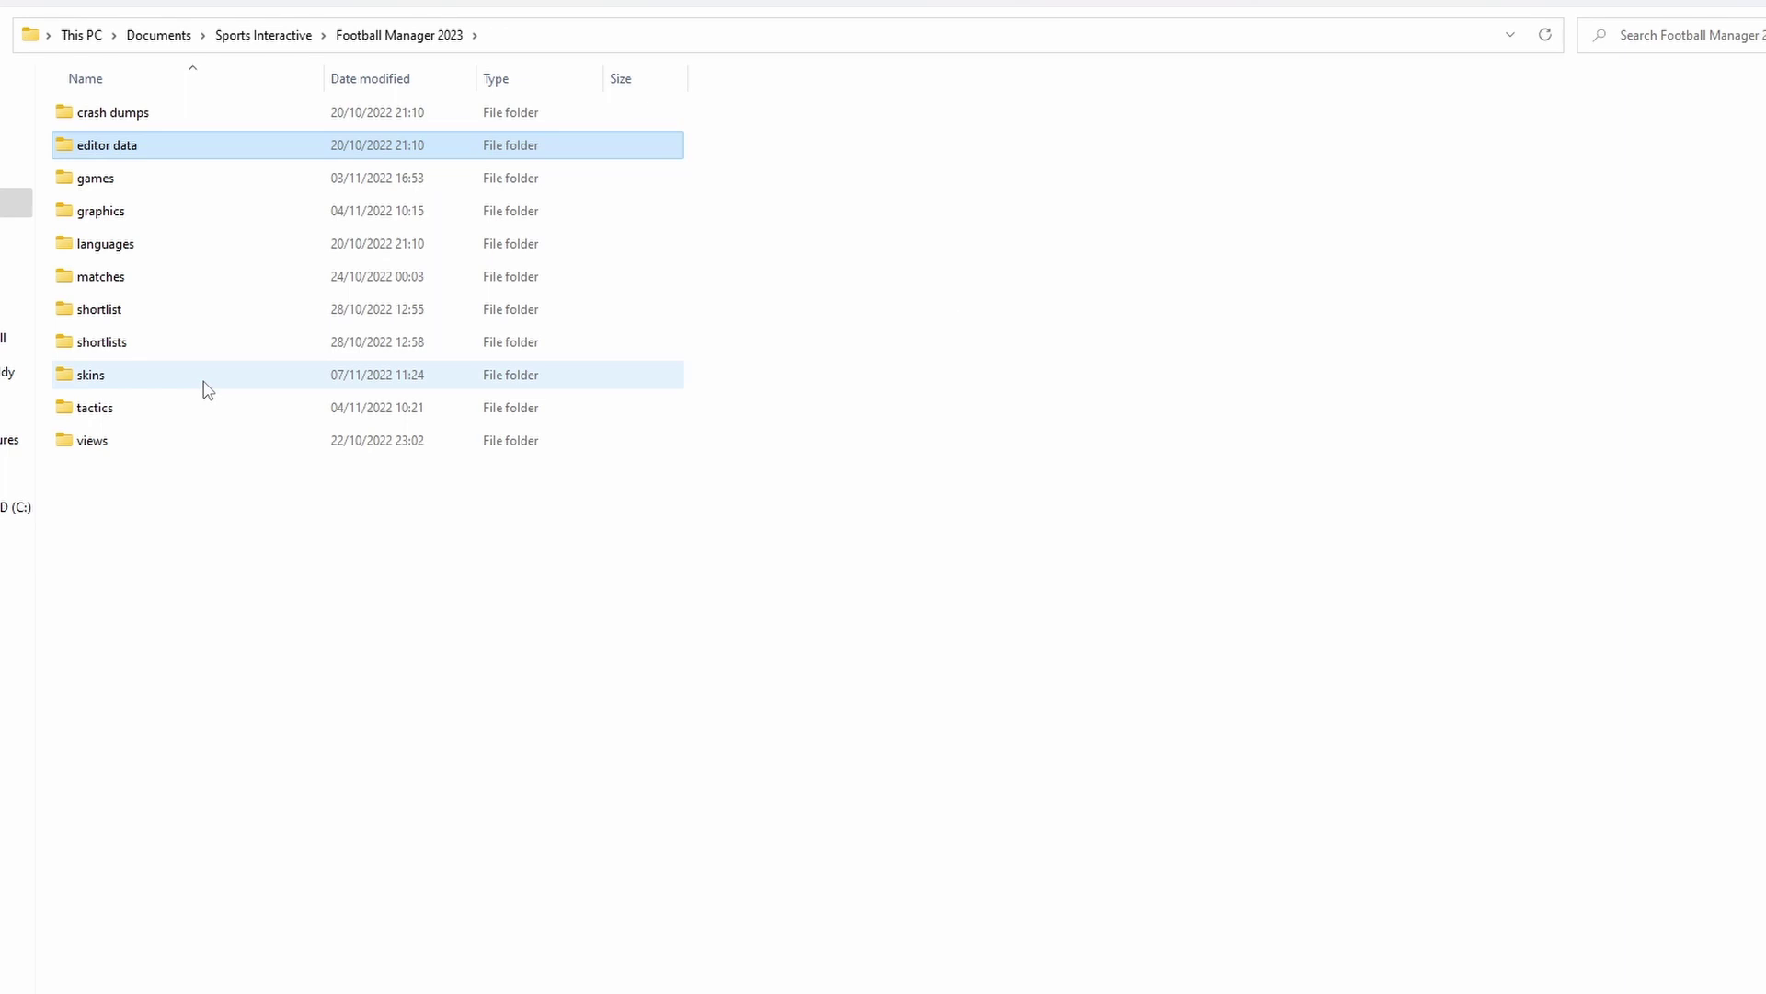
double_click(204, 383)
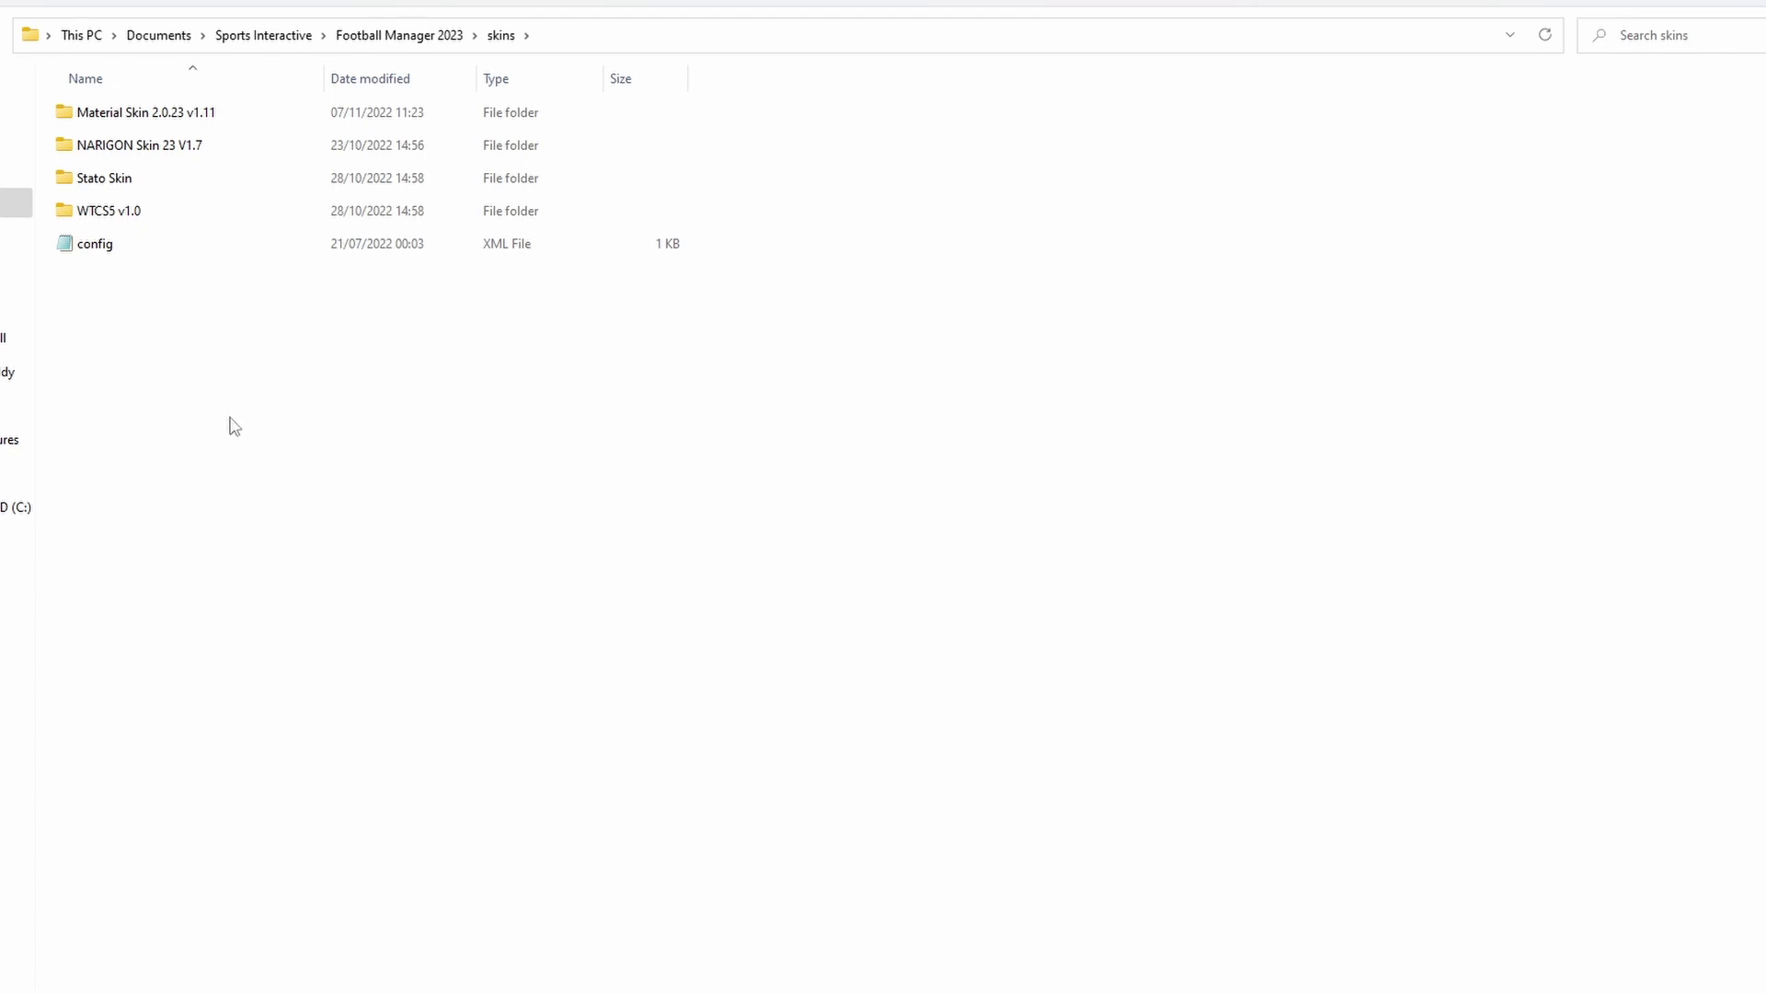
left_click(414, 39)
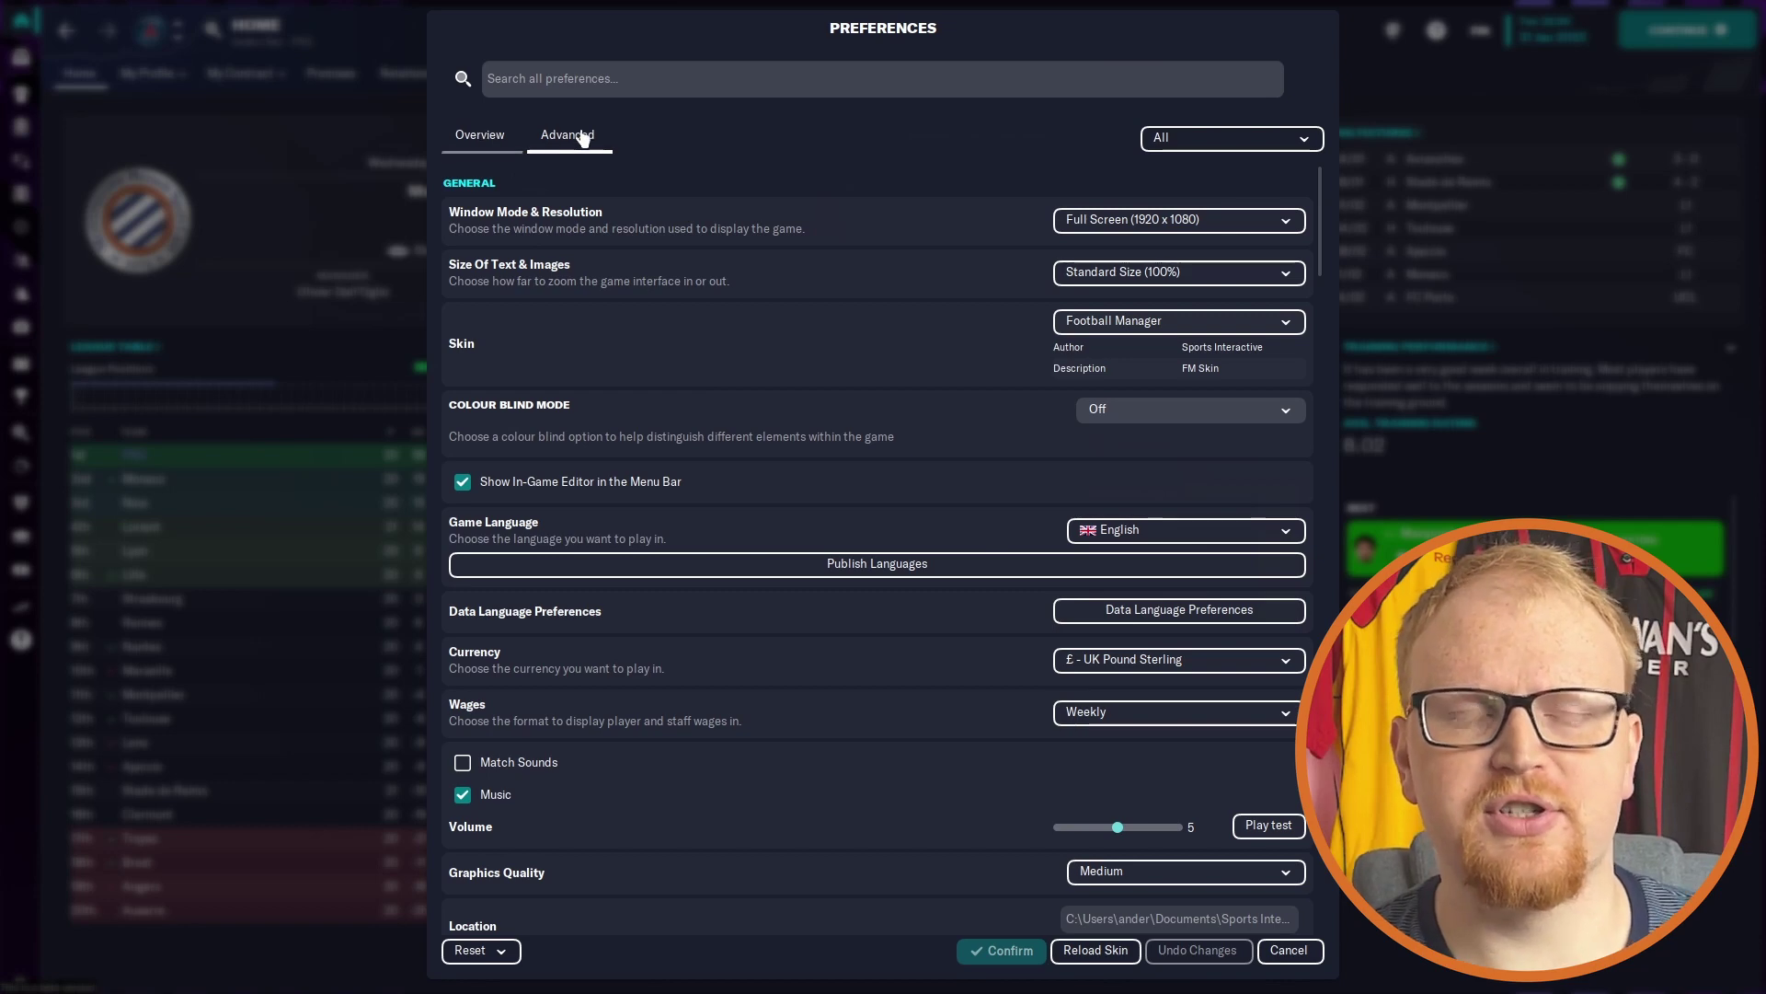
In Football Manager's advanced preferences, choose Material Skin 2.0.23 as the skin
left_click(1201, 143)
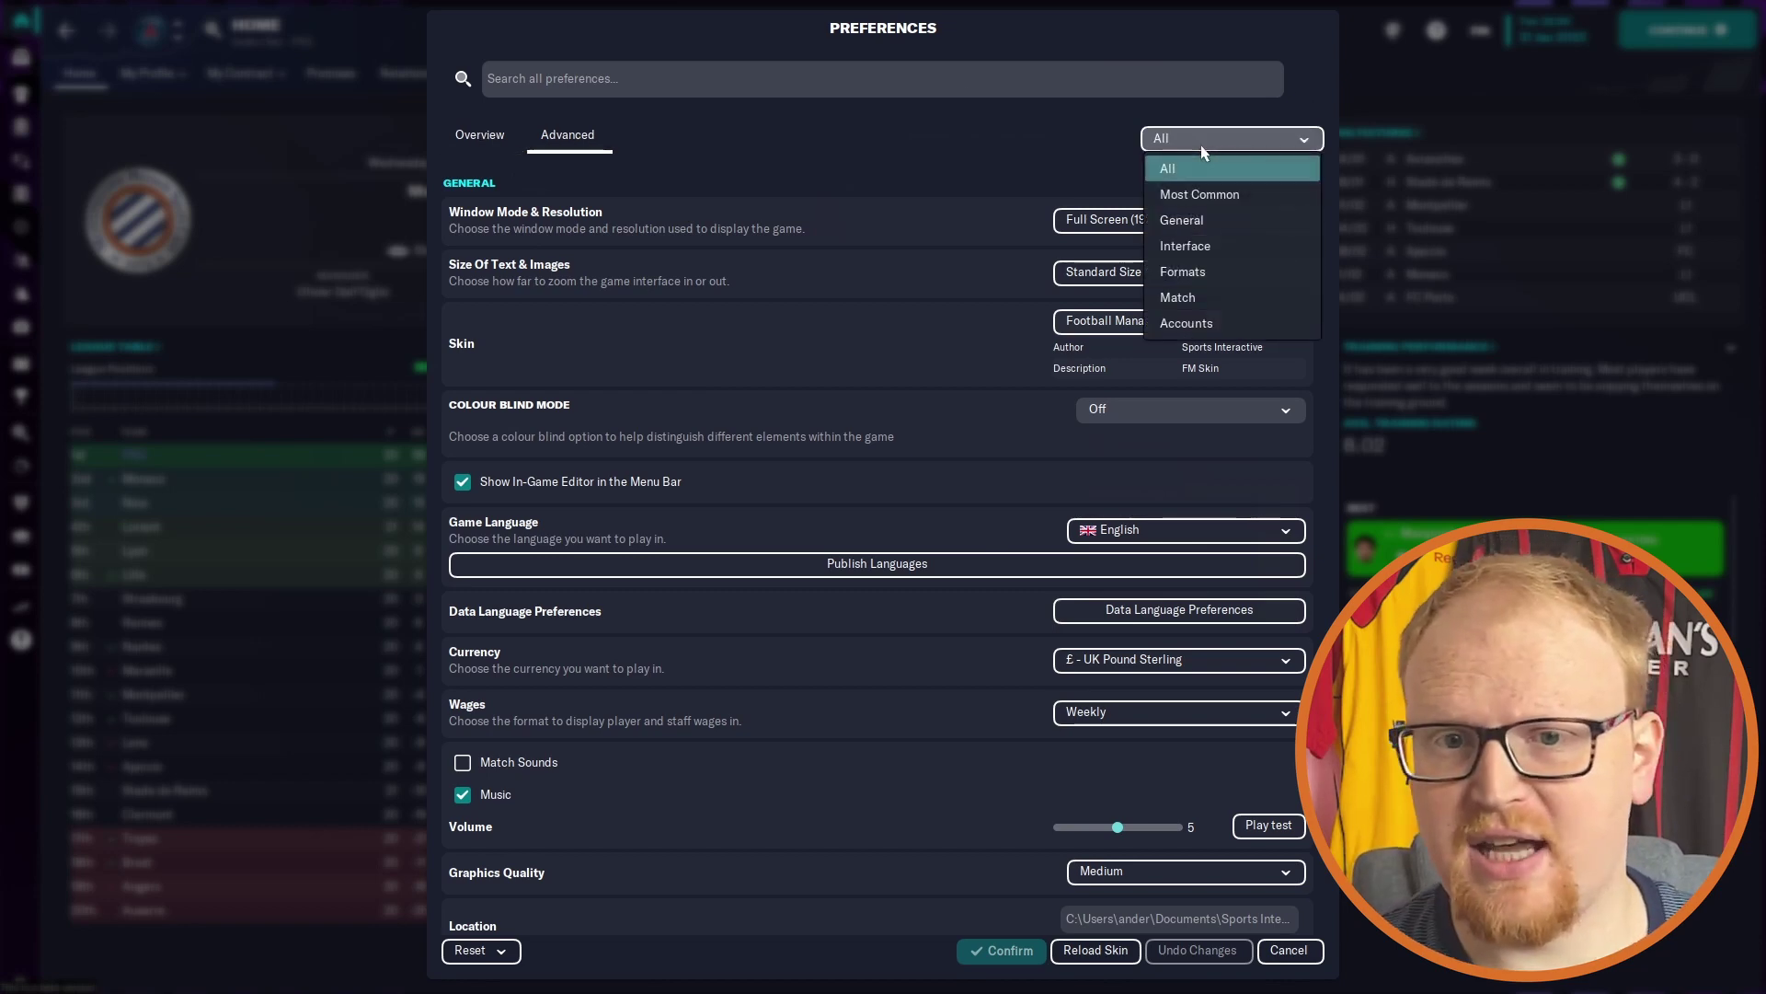
left_click(1201, 142)
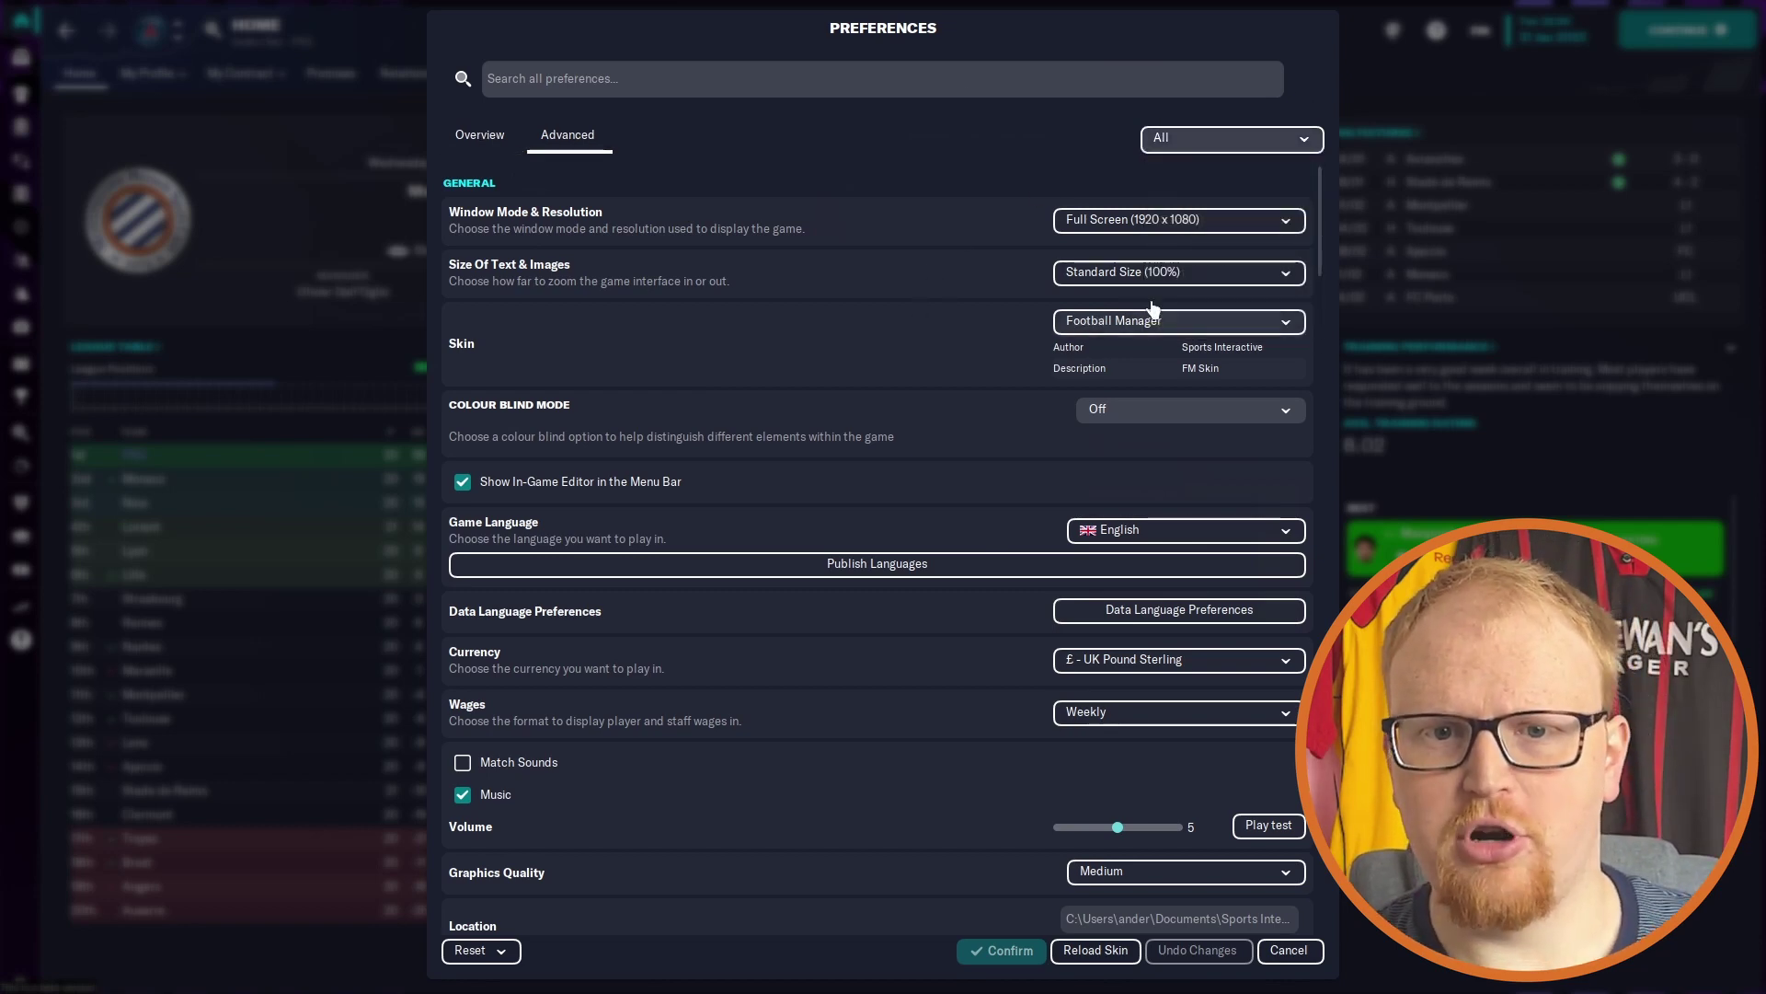
left_click(1185, 331)
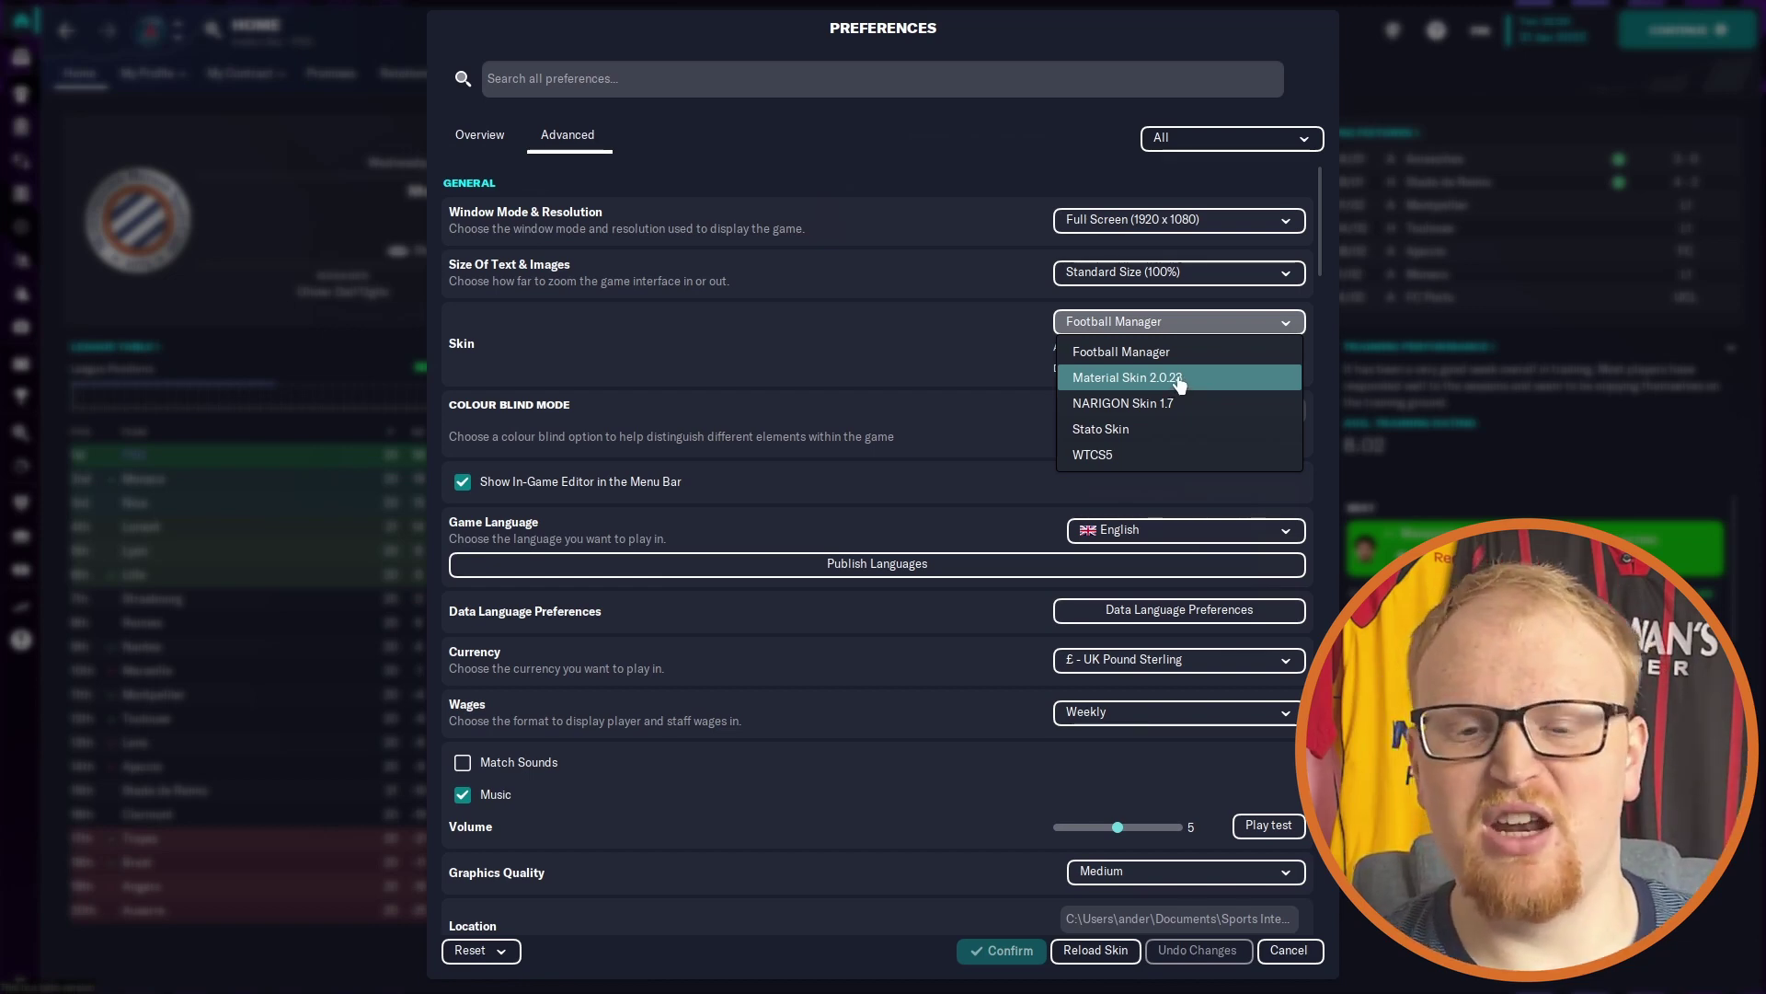
left_click(1181, 379)
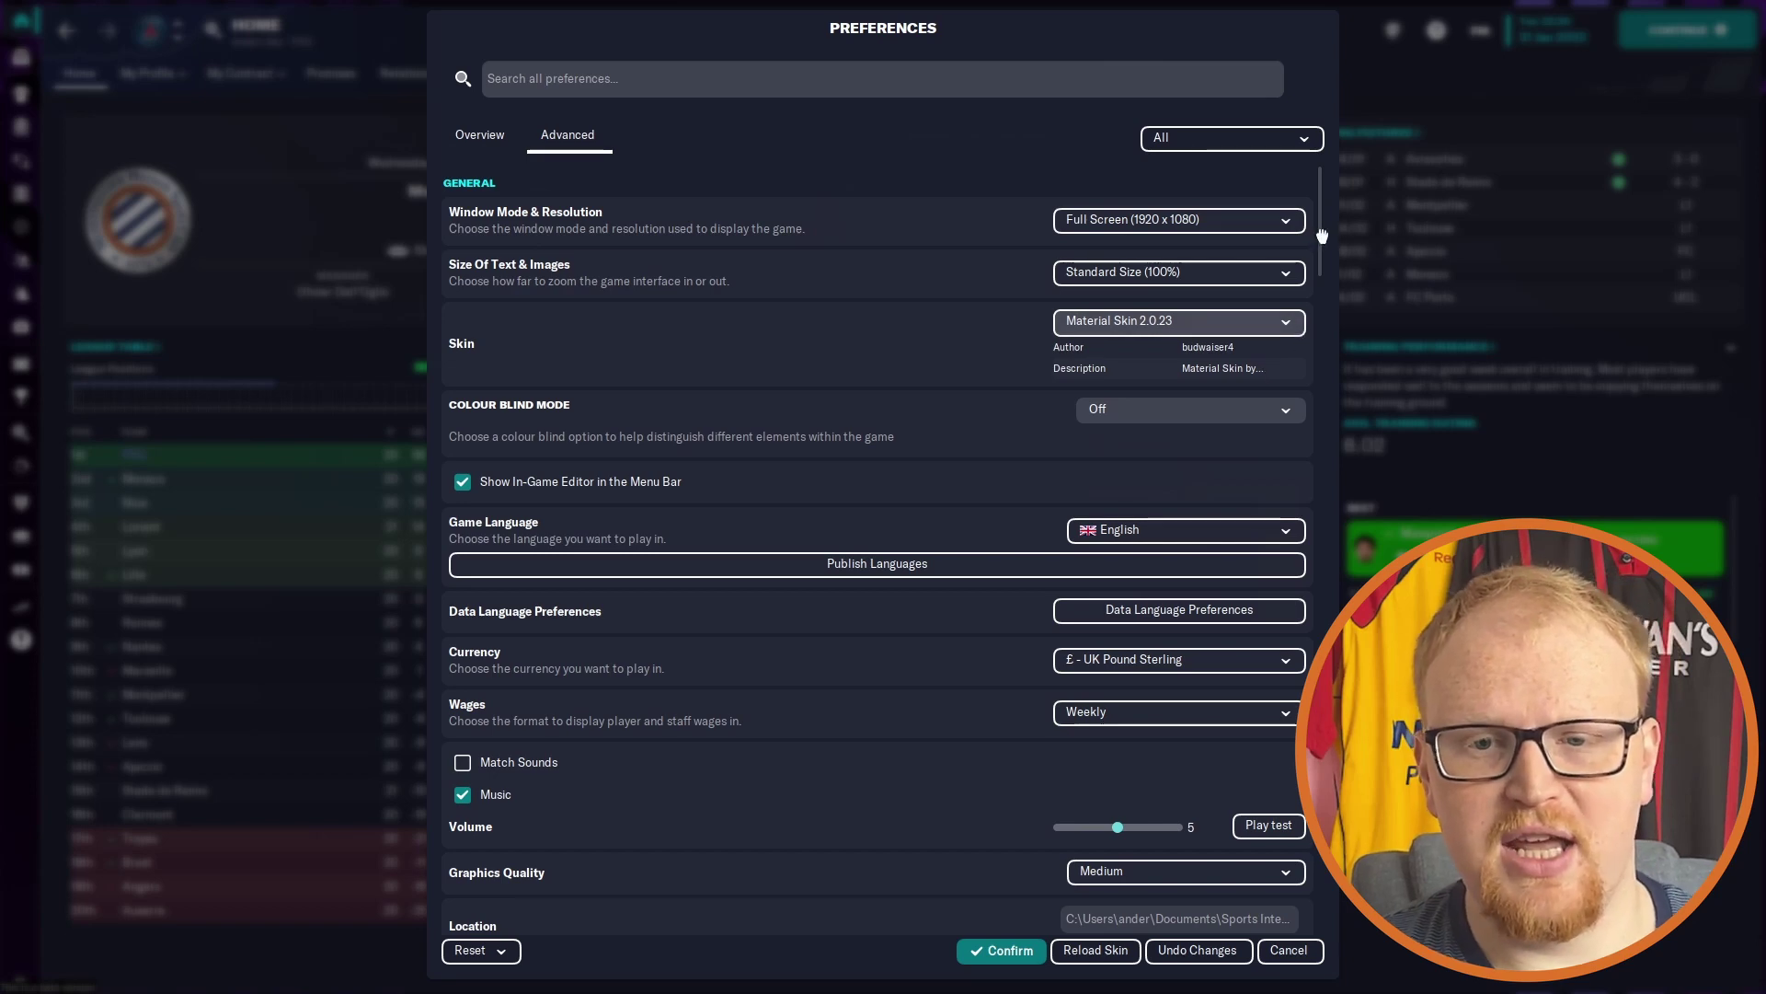
Turn off "Use caching to decrease page loading times" in the Skin preferences and confirm the changes
left_click_drag(1320, 237, 1321, 451)
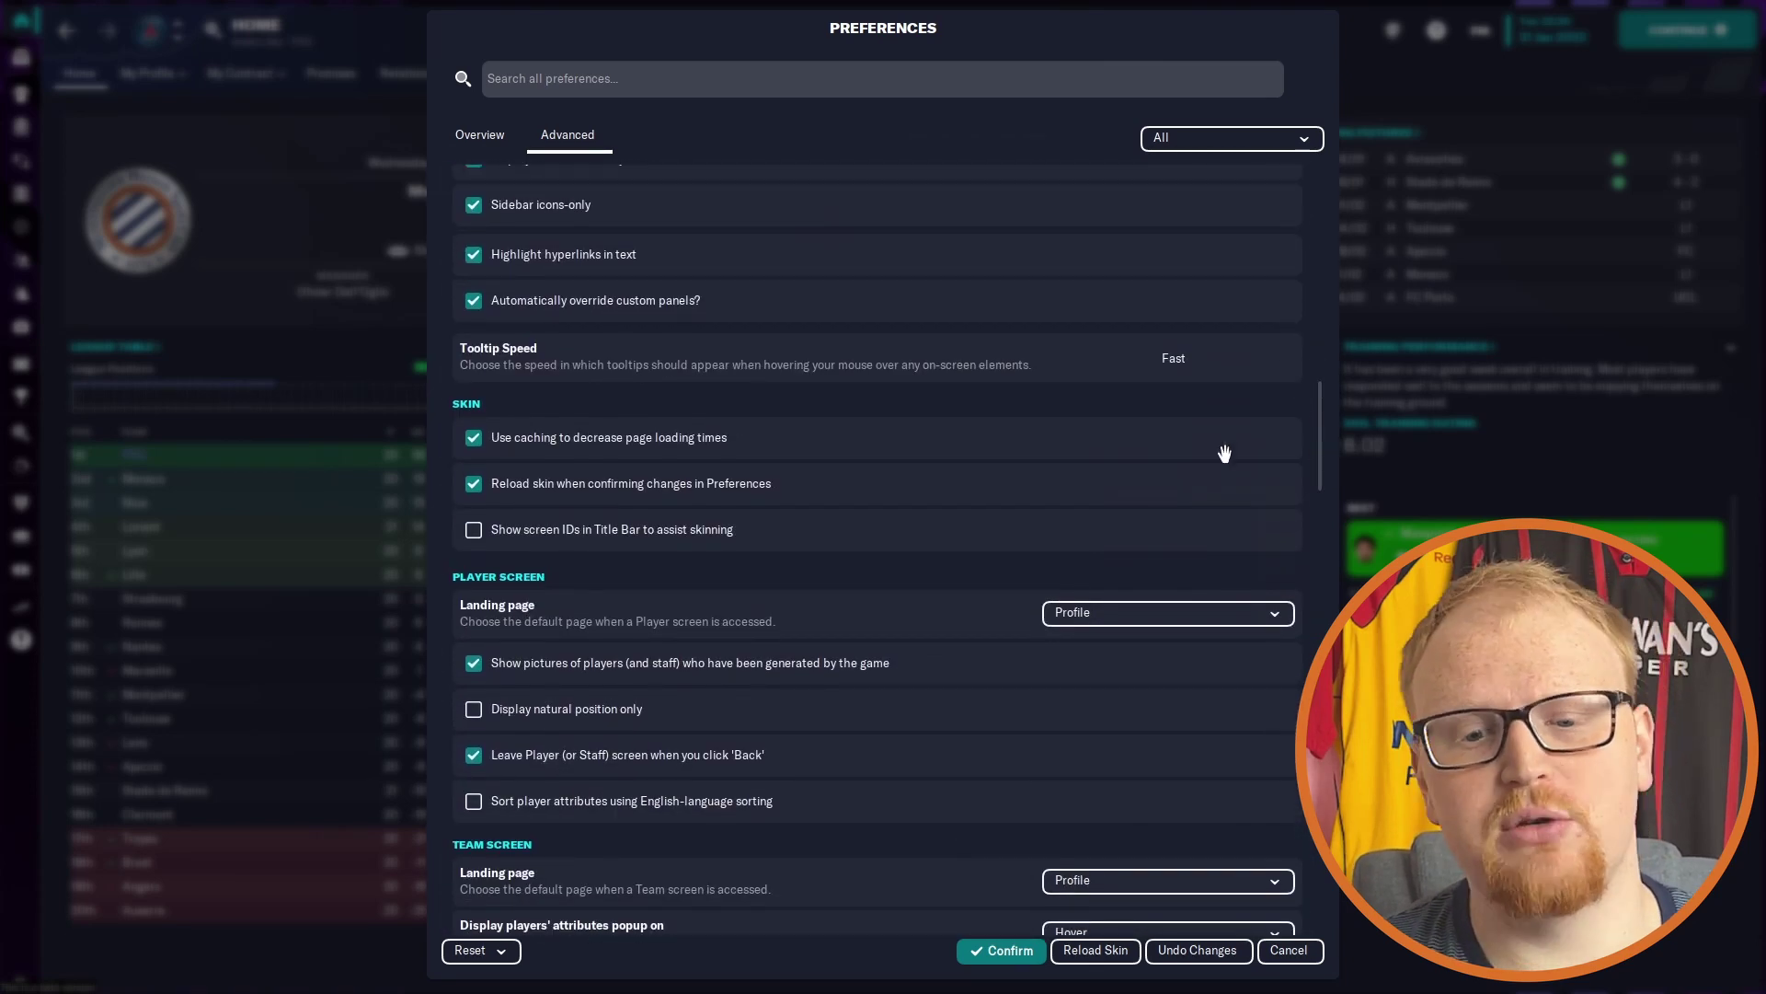
left_click(474, 439)
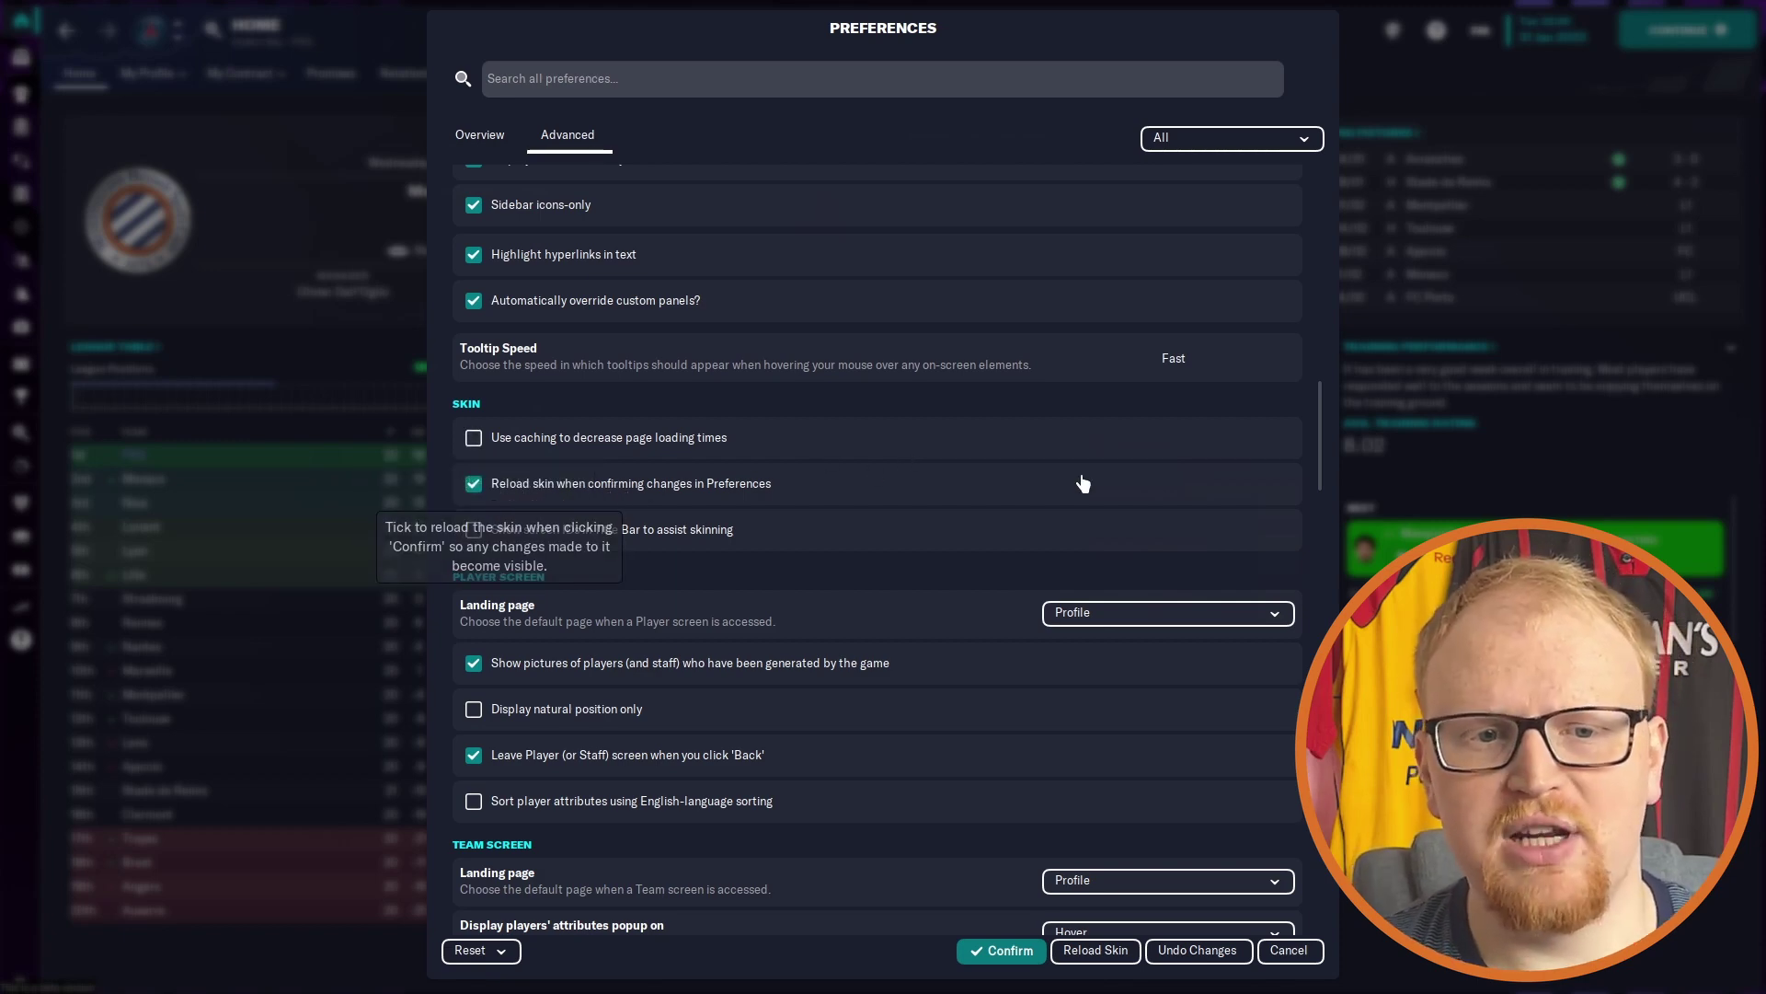
left_click(1001, 956)
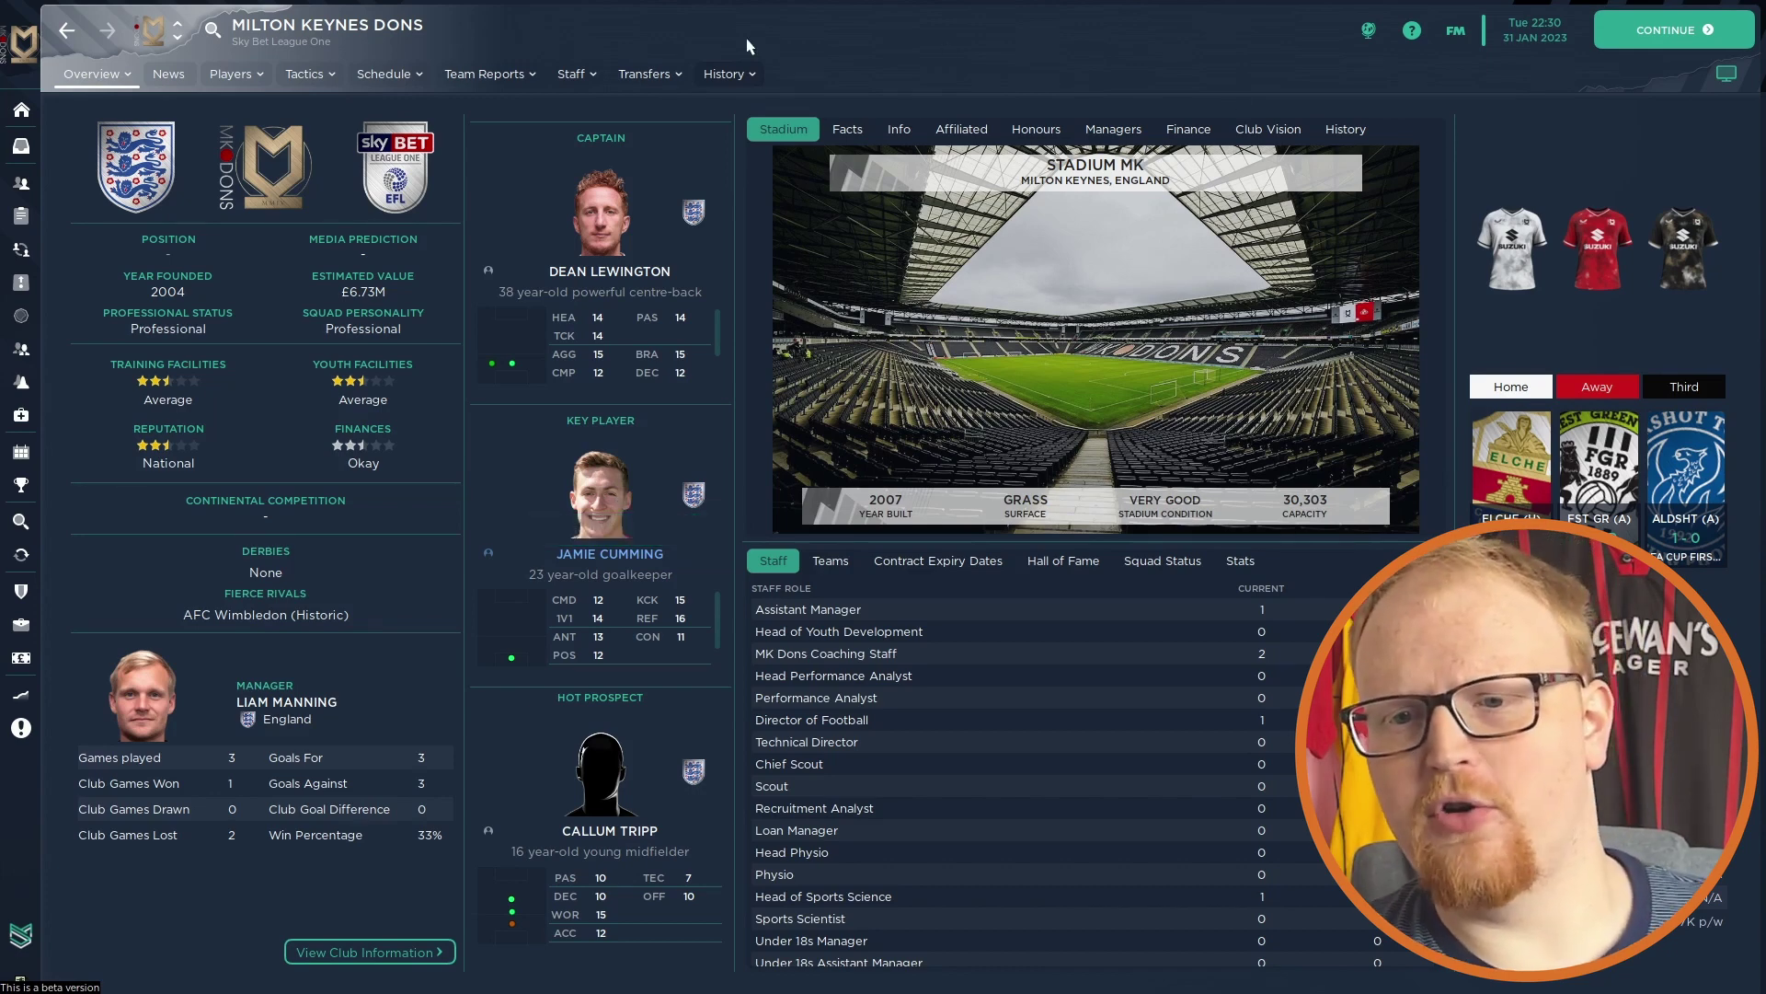
Open the Paris Saint-Germain club profile to check the installed skin and graphics
left_click(23, 593)
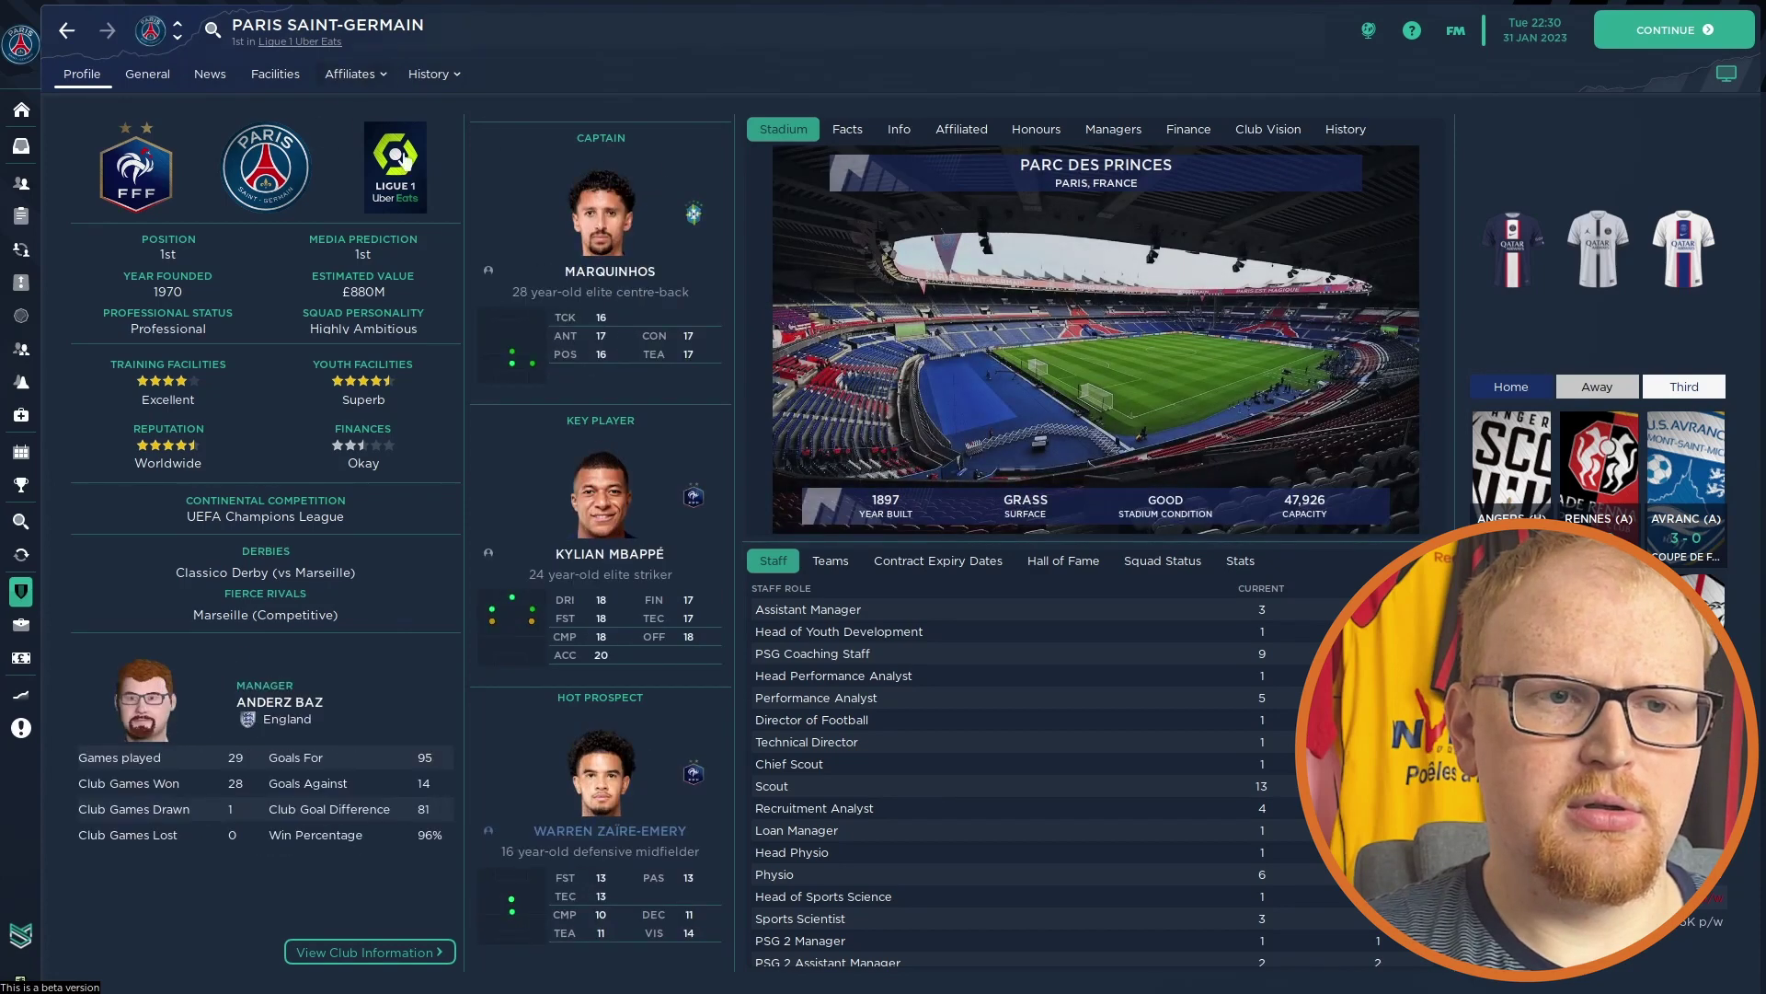